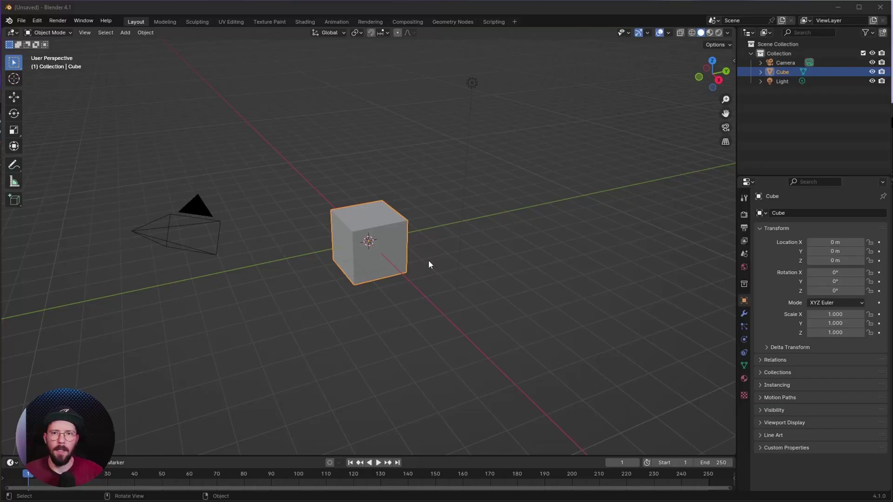
Delete the default cube and add a plane at the scene centre
middle_drag(380, 312, 377, 279)
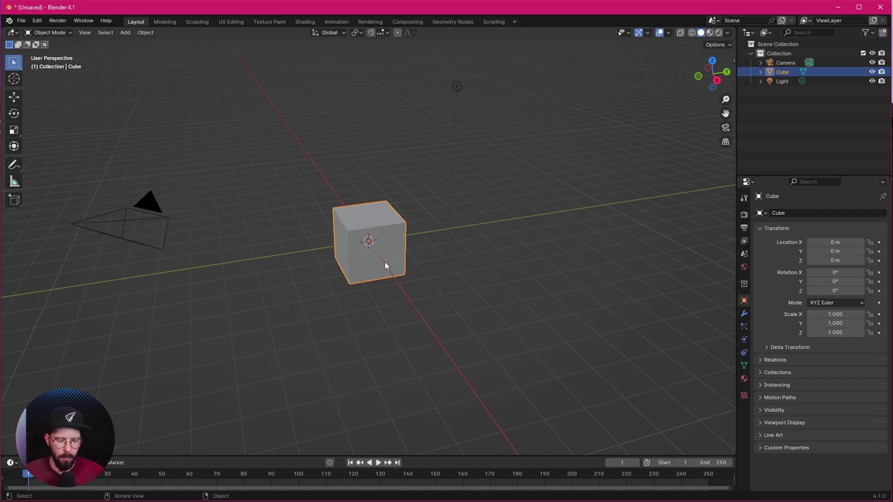
key(x)
click(383, 261)
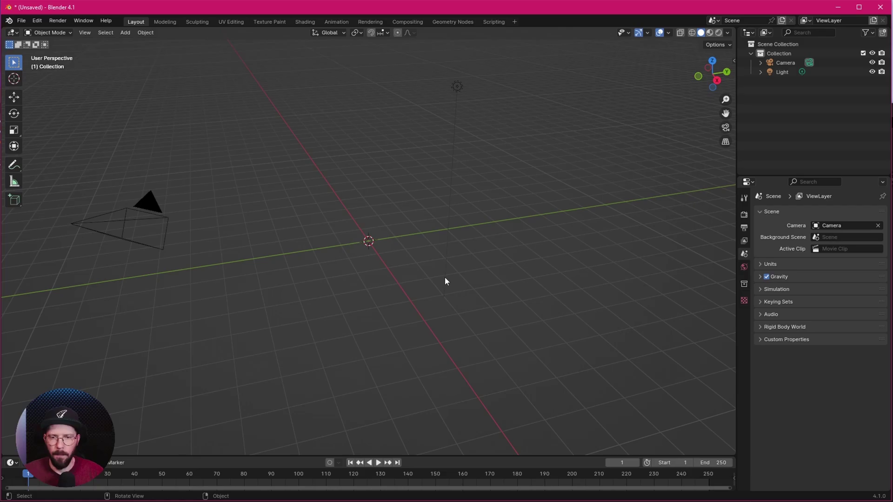
key(shift+a)
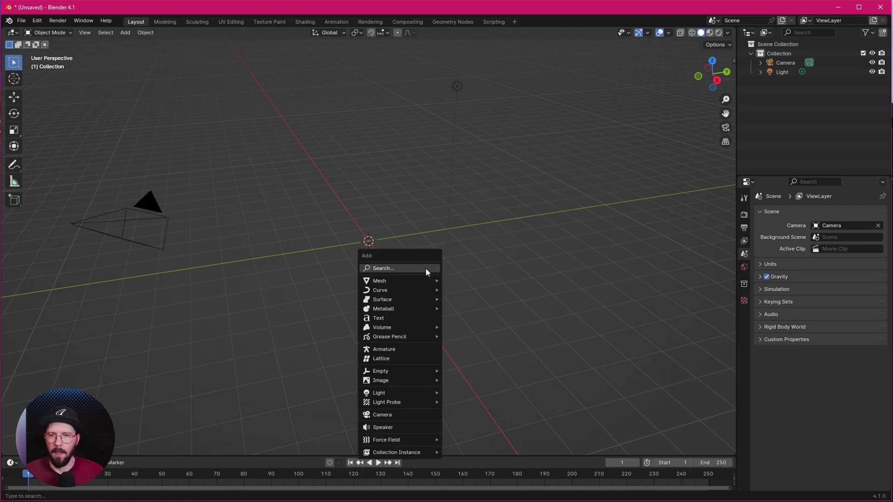
mouse_move(407, 285)
click(469, 280)
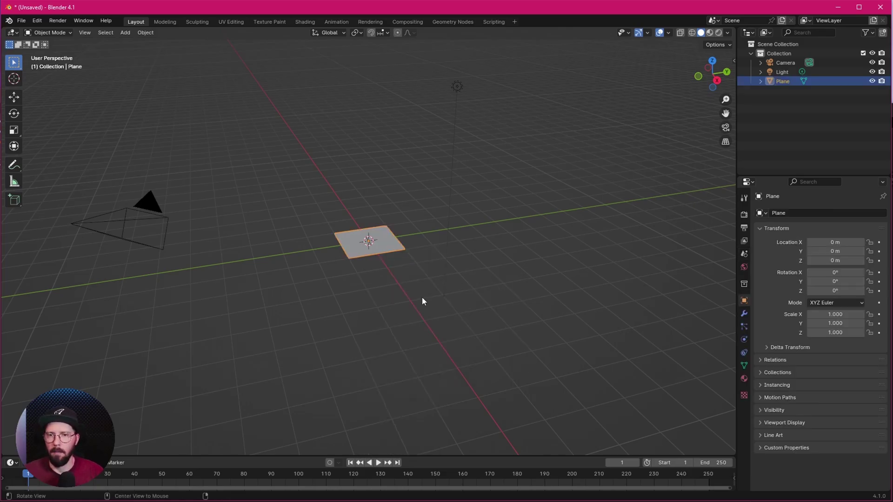
Set the plane's dimensions to 15 m in X and 60 m in Y
middle_drag(422, 298, 466, 297)
click(450, 281)
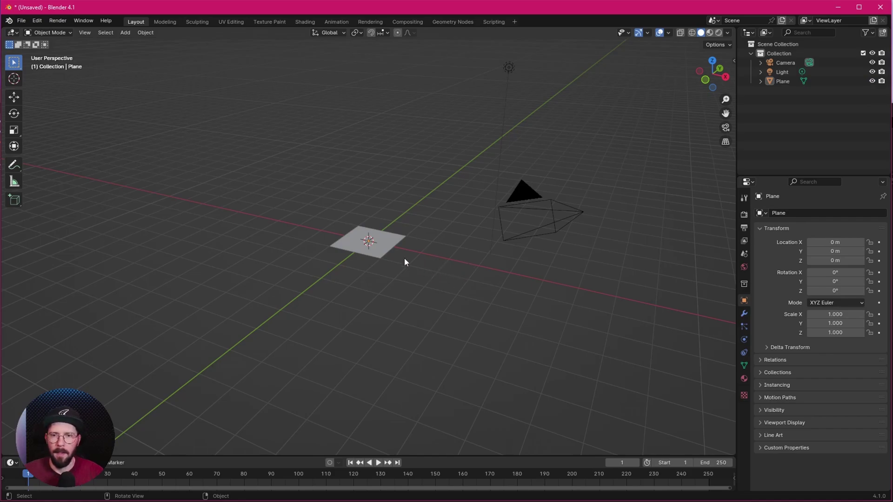
click(383, 244)
key(n)
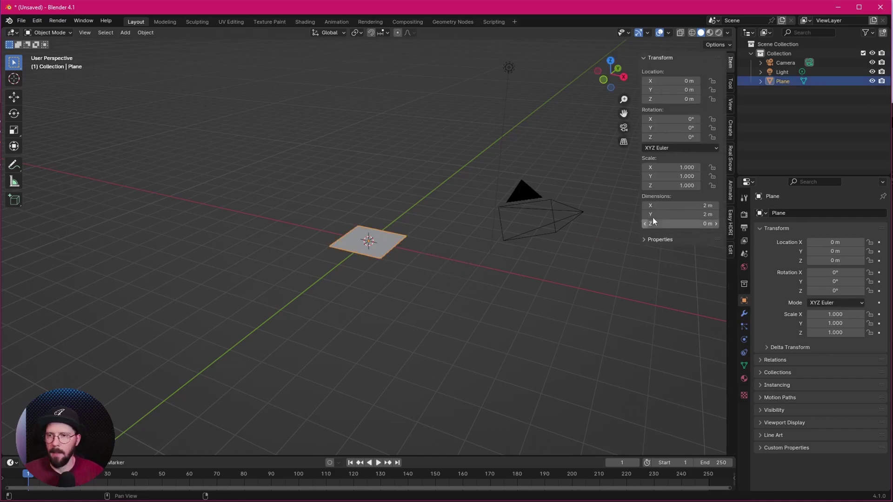
click(699, 205)
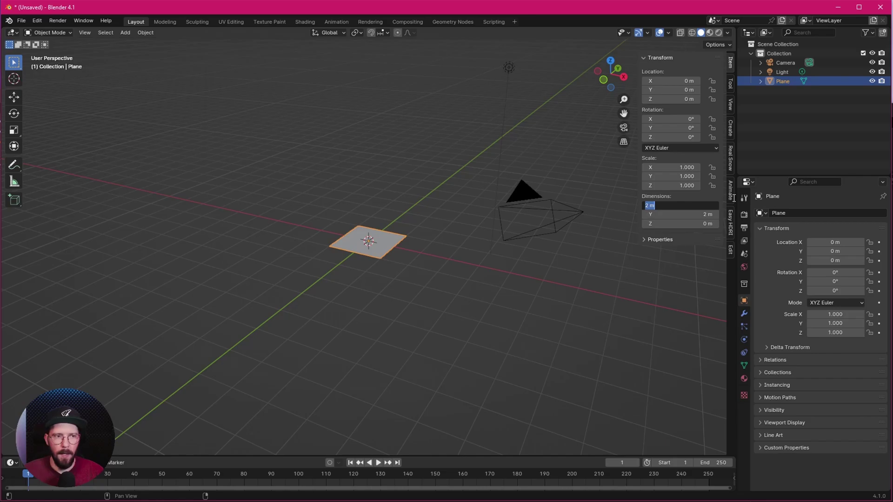
text(15)
key(Tab)
text(60)
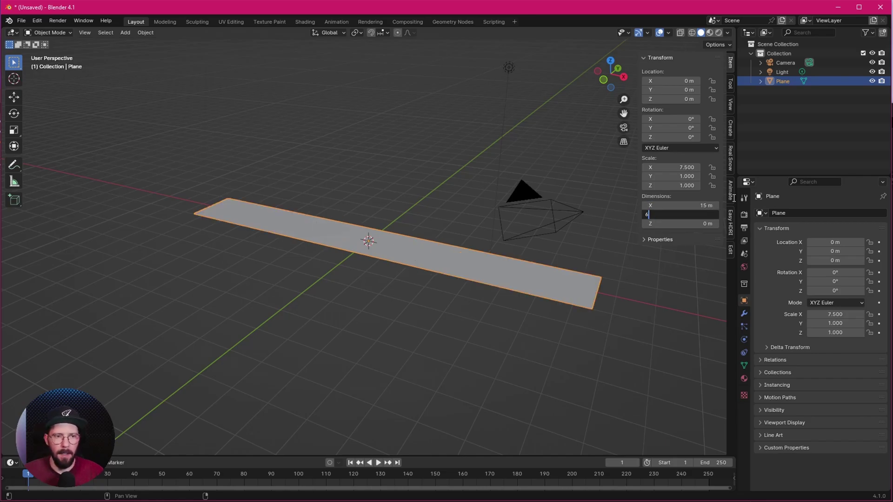
key(Return)
middle_drag(530, 316, 393, 302)
key(shift)
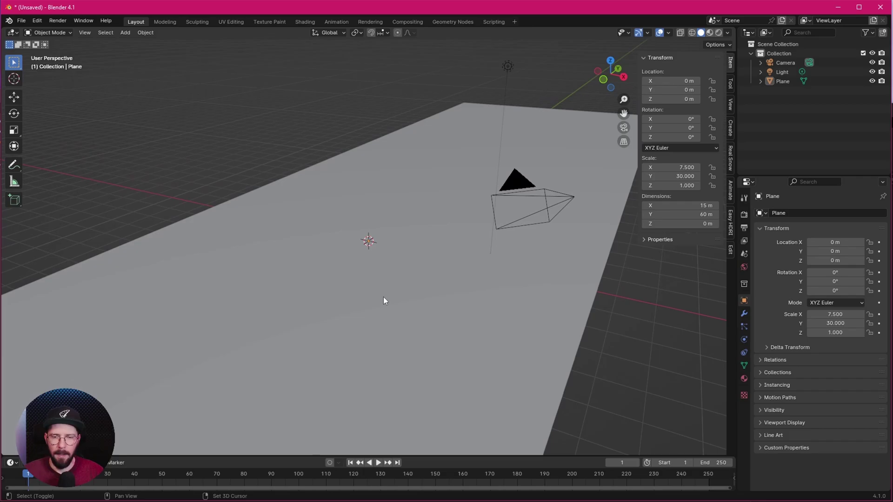
Search 'lands' in the Preferences add-ons to confirm A.N.T. Landscape is enabled
key(shift+a)
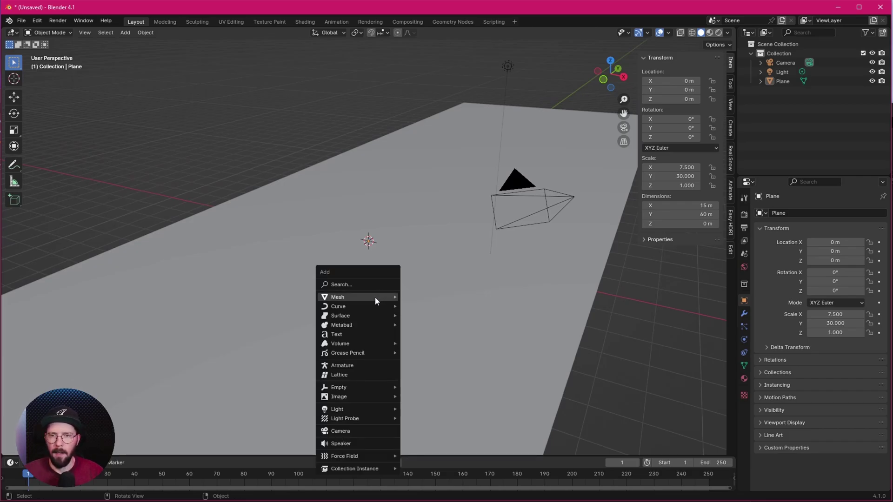
mouse_move(374, 297)
key(Escape)
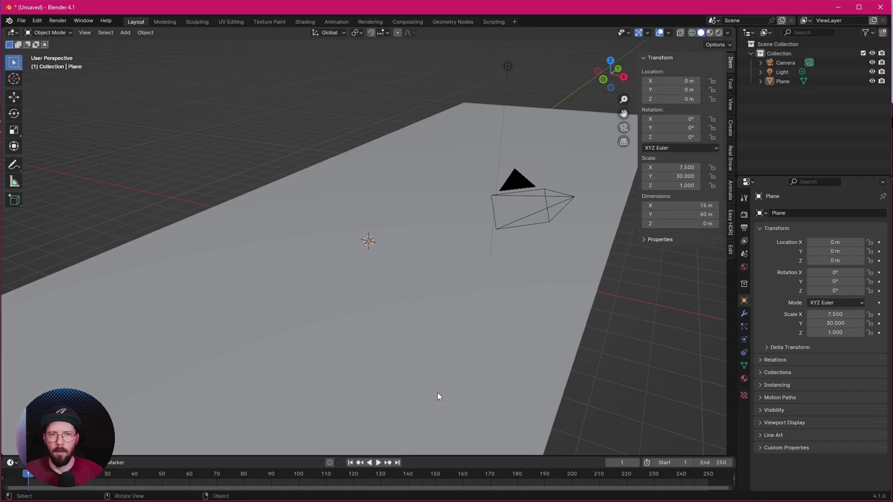
click(37, 21)
key(Escape)
click(38, 21)
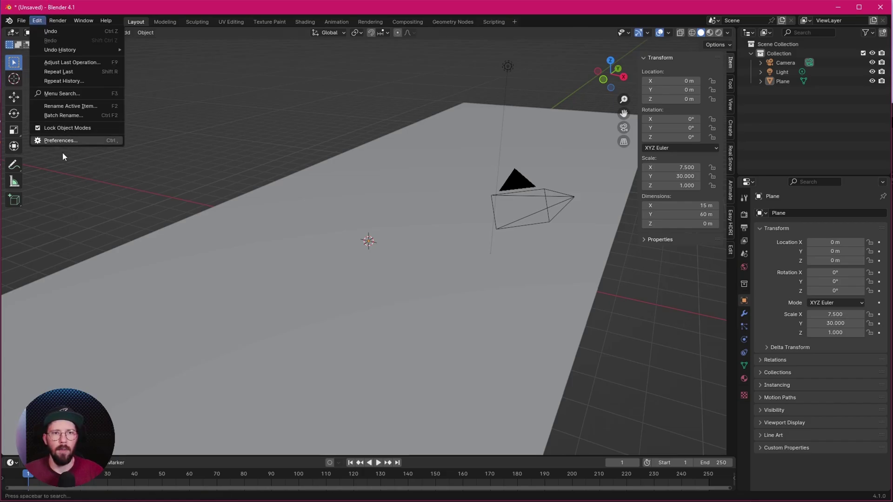
click(65, 140)
drag(70, 13, 272, 60)
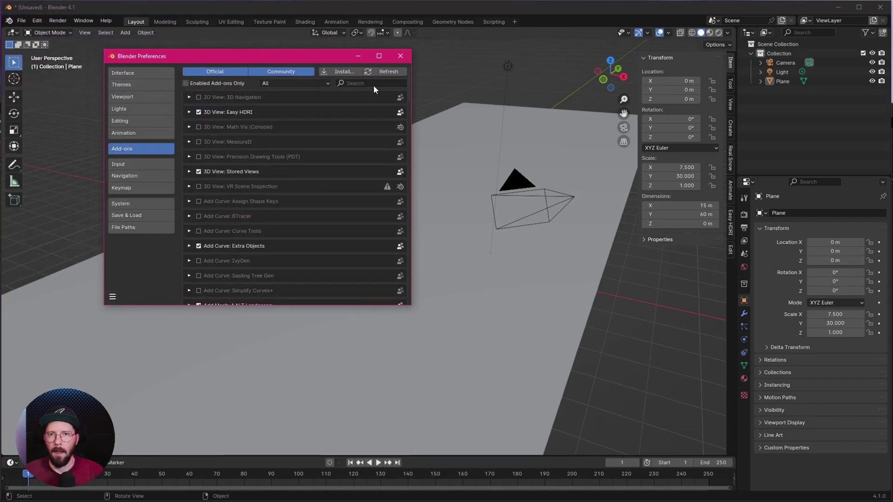
text(lands)
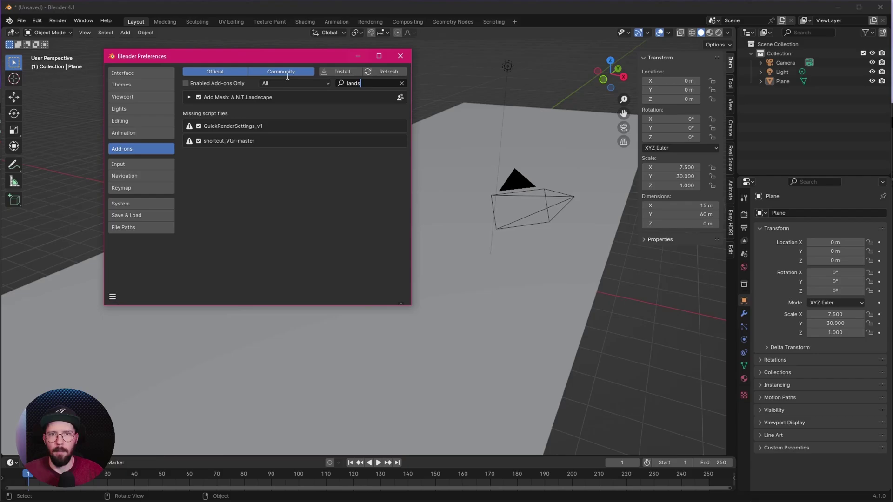
click(400, 55)
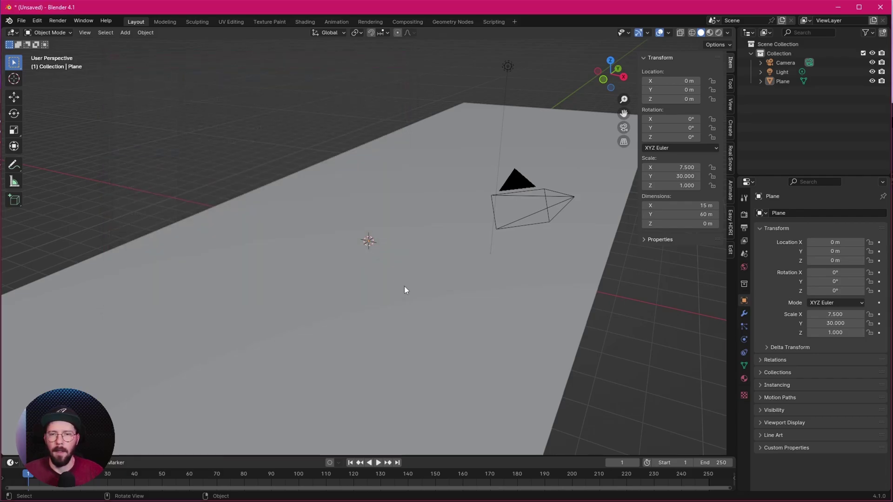
Add a Landscape terrain mesh from the Mesh add menu
key(shift+a)
mouse_move(400, 286)
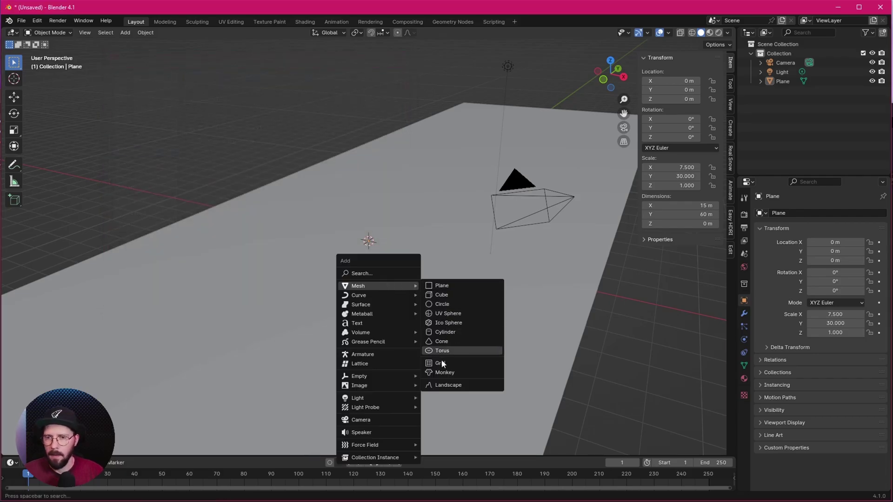
click(447, 385)
Enter landscape dimensions X 6 m, Y 15.3 m and Z 15.5 m in the sidebar
scroll(449, 392, up, 5)
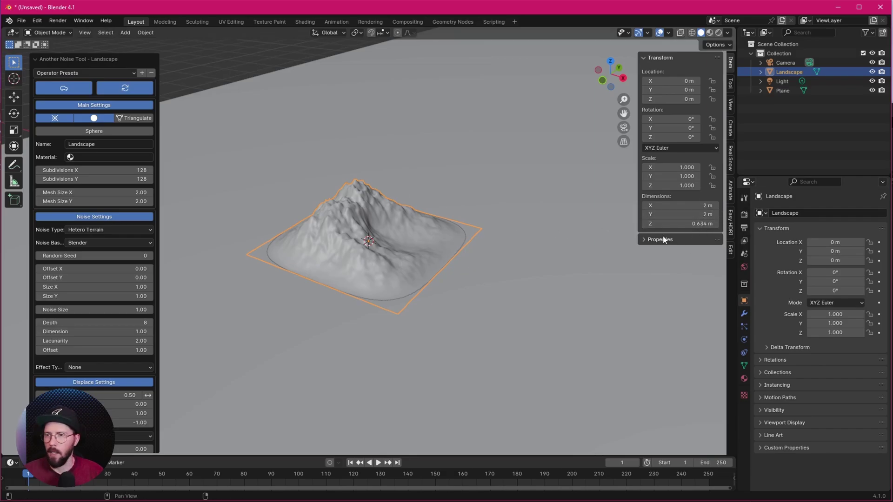
click(707, 205)
text(6)
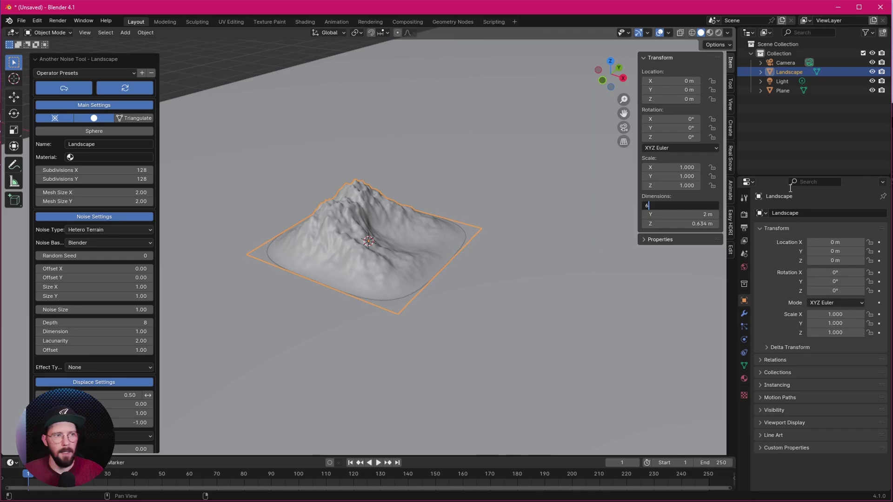
key(Tab)
text(15.3)
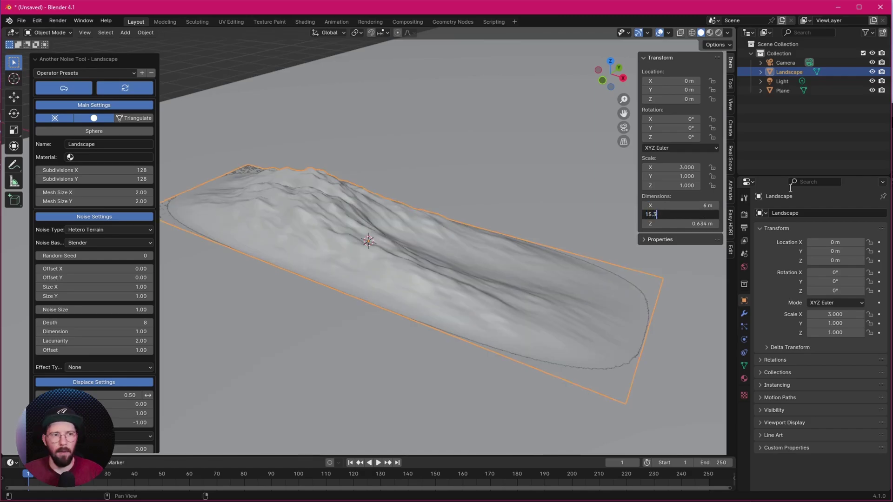
key(Tab)
text(15.5)
key(Return)
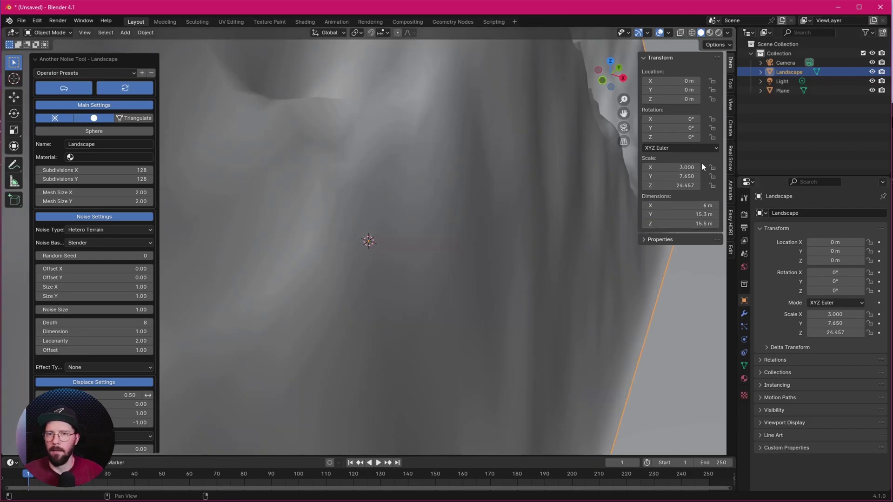
scroll(442, 284, down, 5)
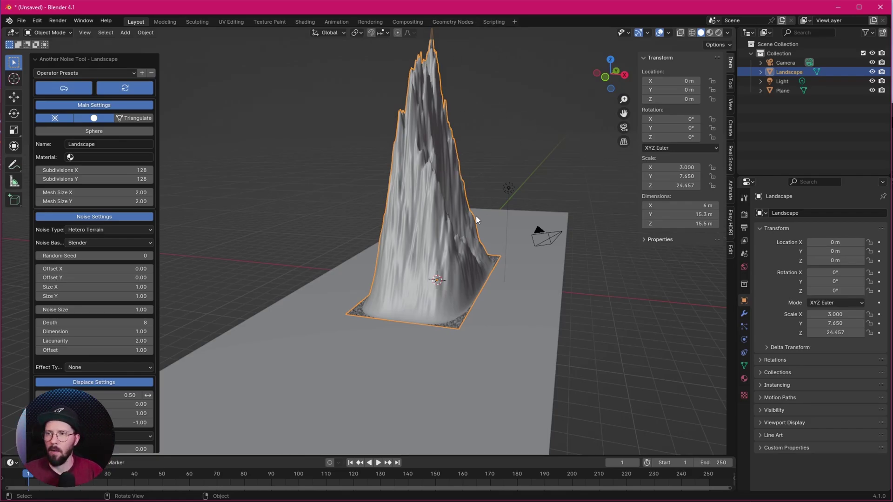
scroll(476, 215, up, 3)
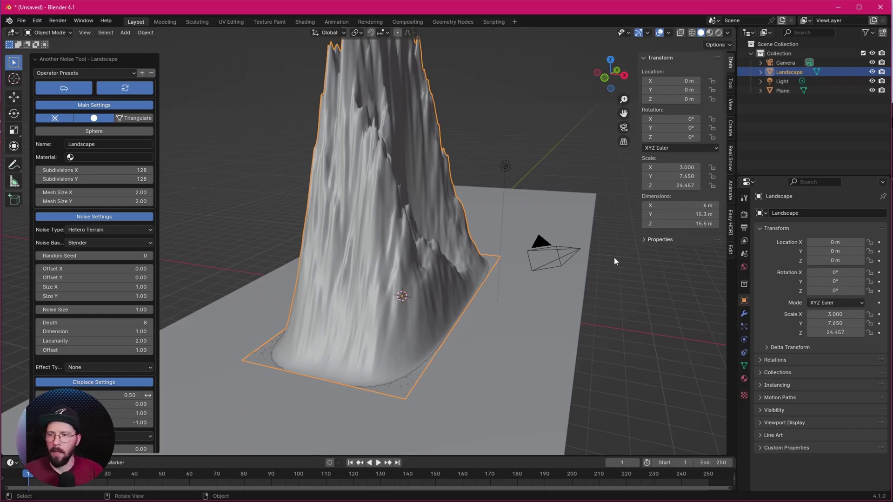
Add a Simple Deform modifier to the landscape set to Bend, 90° on the Y axis
click(744, 314)
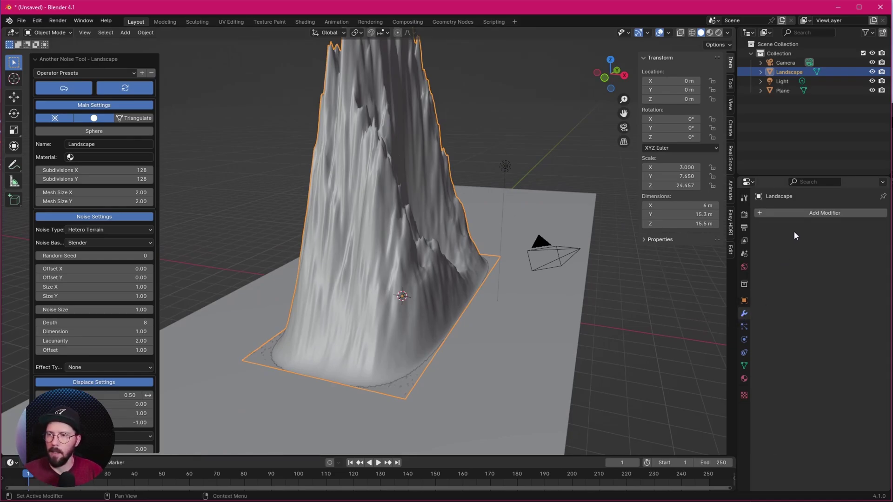
click(815, 212)
mouse_move(798, 254)
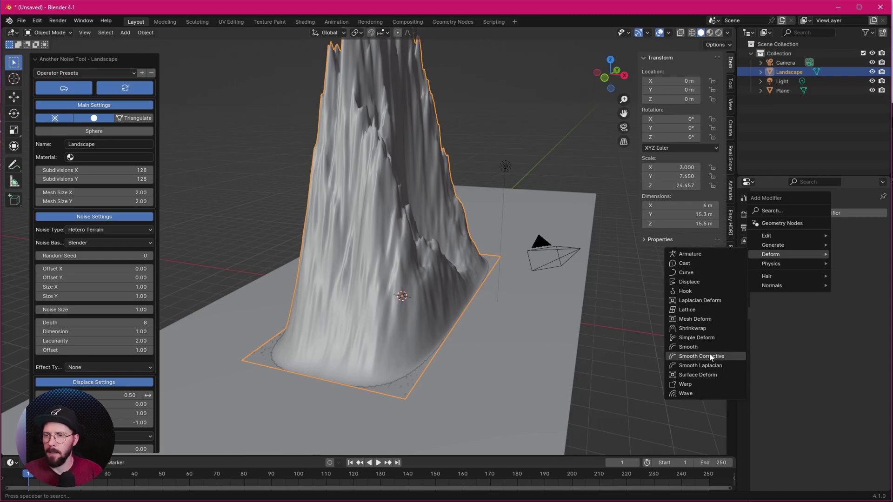
click(696, 338)
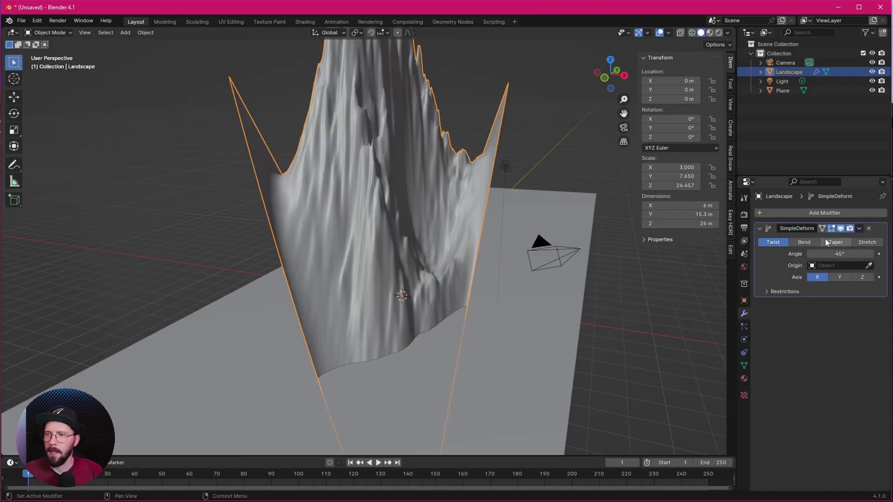
click(803, 241)
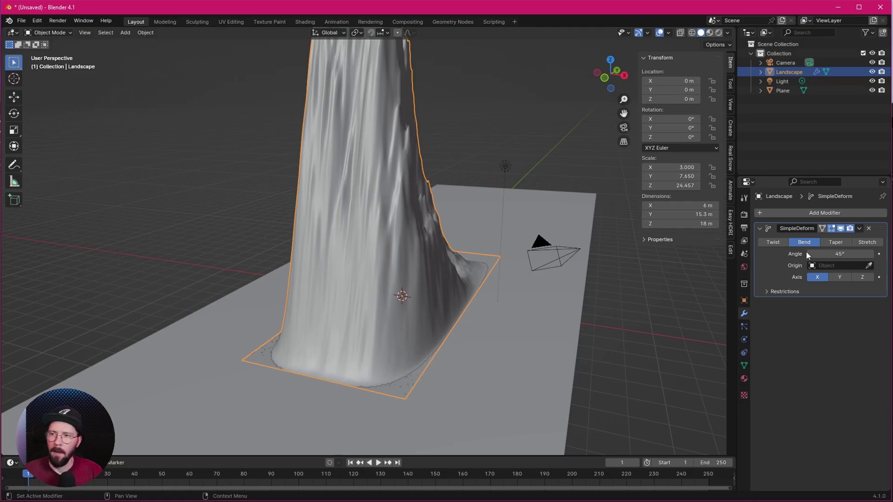
click(846, 255)
text(90)
key(Return)
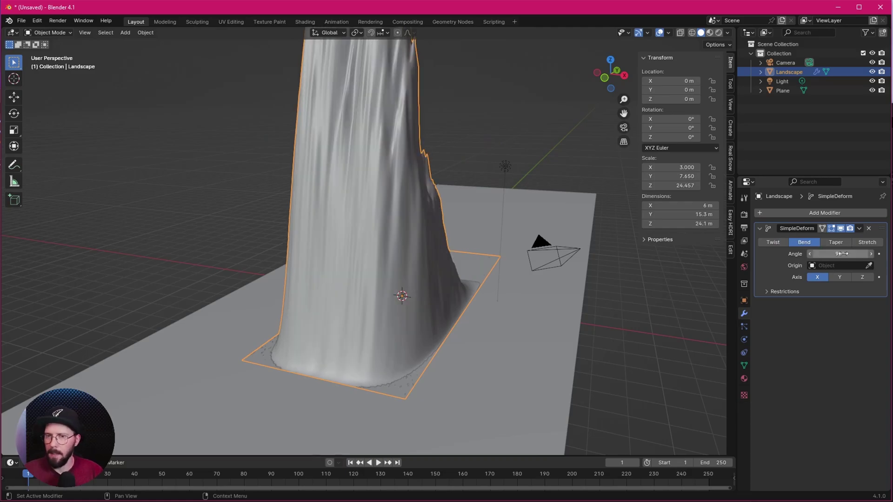
click(834, 277)
Orbit to see the upright rock column and enlarge the bottom editor area
middle_drag(390, 250, 461, 425)
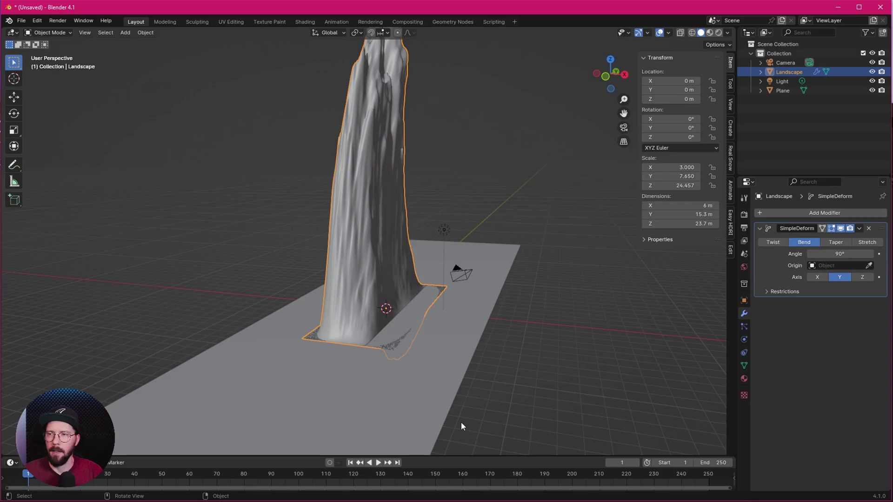
middle_drag(412, 60, 395, 303)
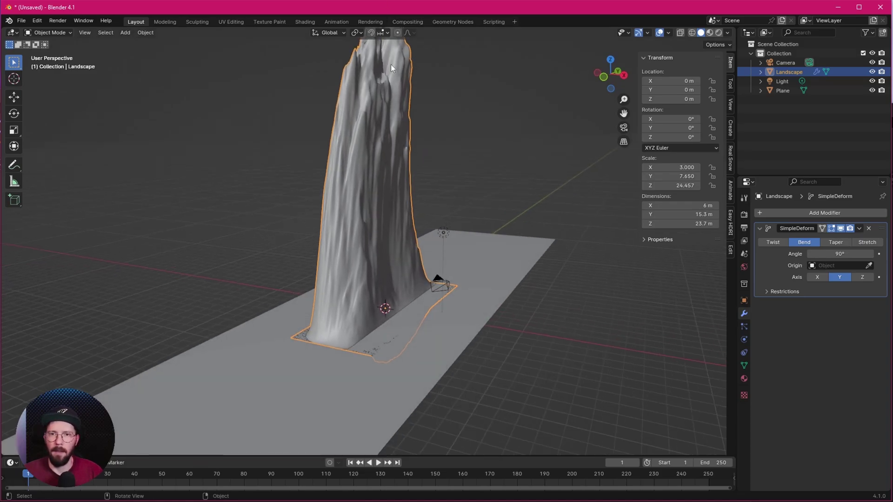
middle_drag(399, 190, 407, 205)
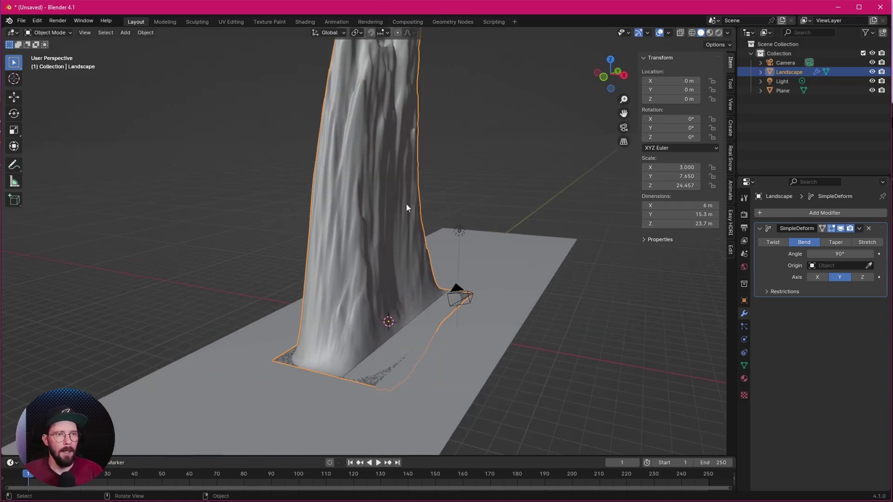
scroll(542, 258, up, 2)
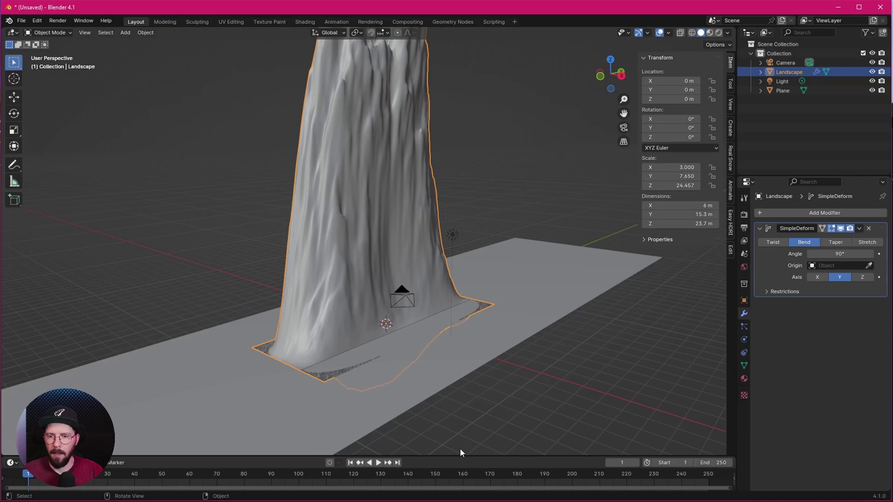
drag(458, 458, 458, 348)
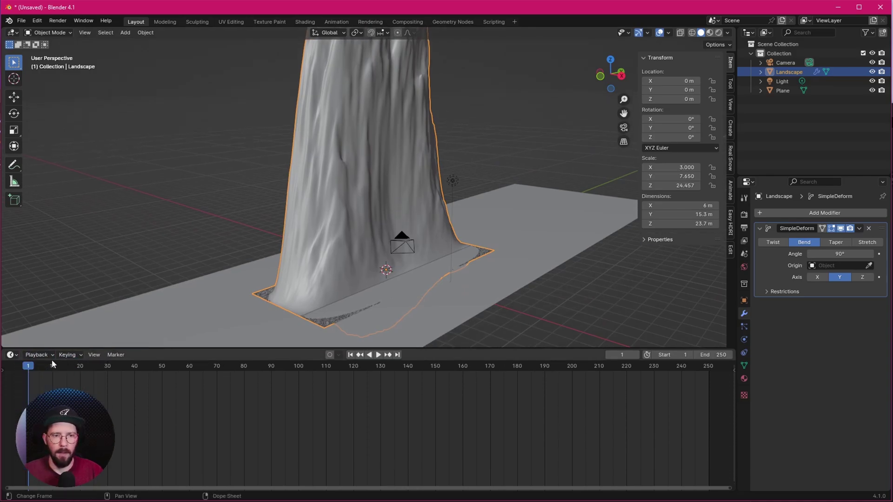
Turn the bottom area into a Shader Editor and create a new material named m_rock
click(12, 355)
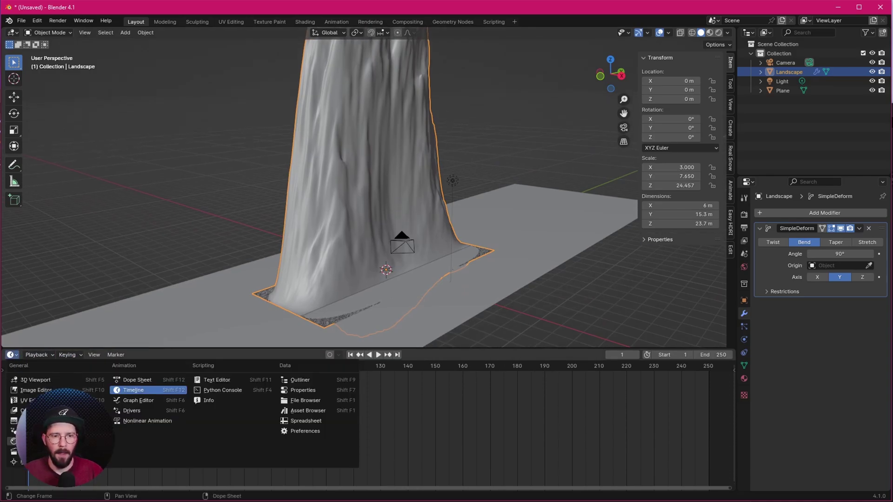
click(46, 441)
click(381, 354)
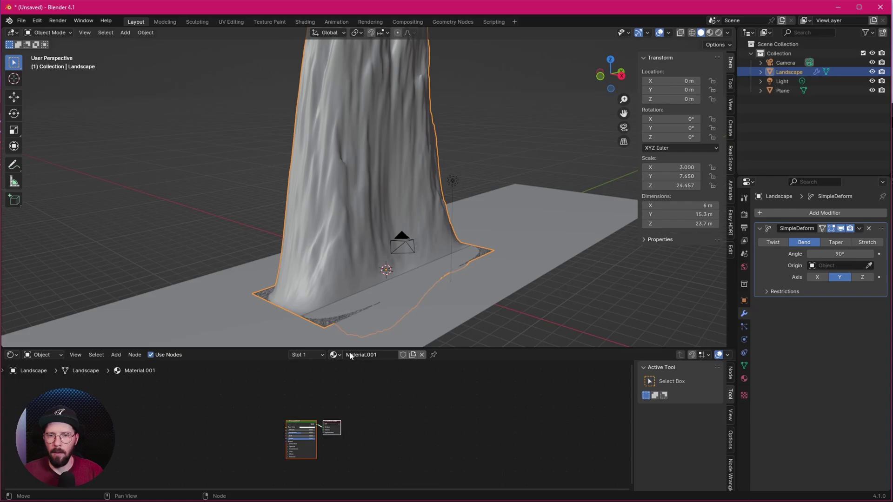
click(367, 354)
text(m)
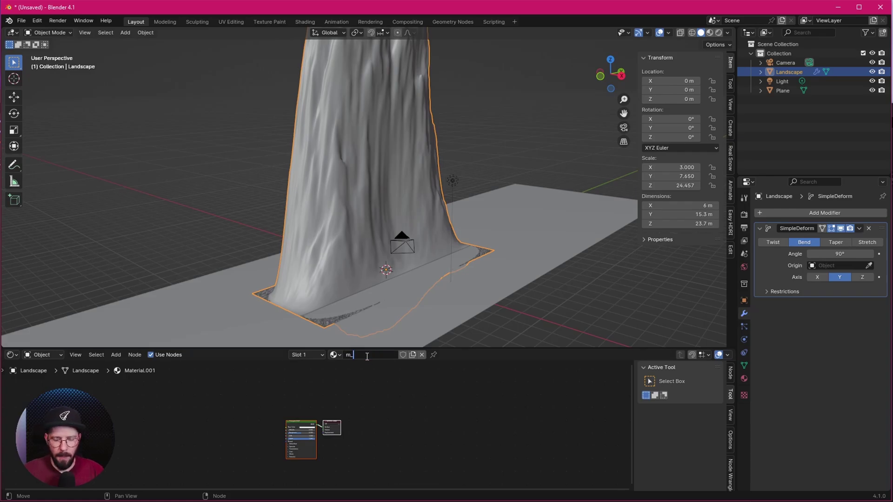
text(_rock)
key(Return)
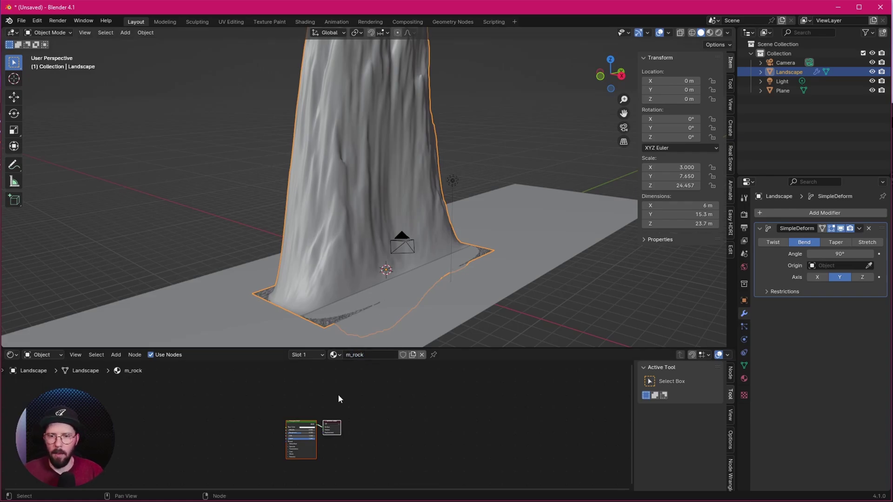
Select the Principled BSDF node and show the Node Wrangler sidebar tools
scroll(344, 404, up, 4)
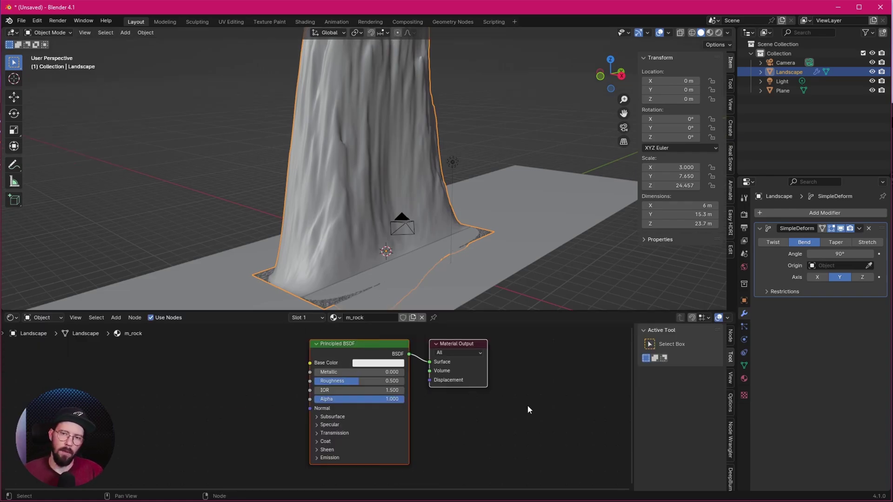
click(528, 406)
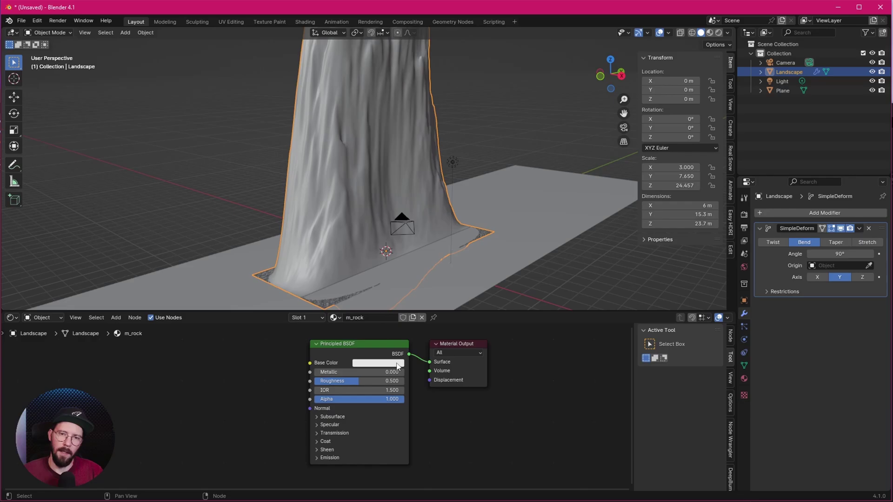
click(330, 347)
click(730, 447)
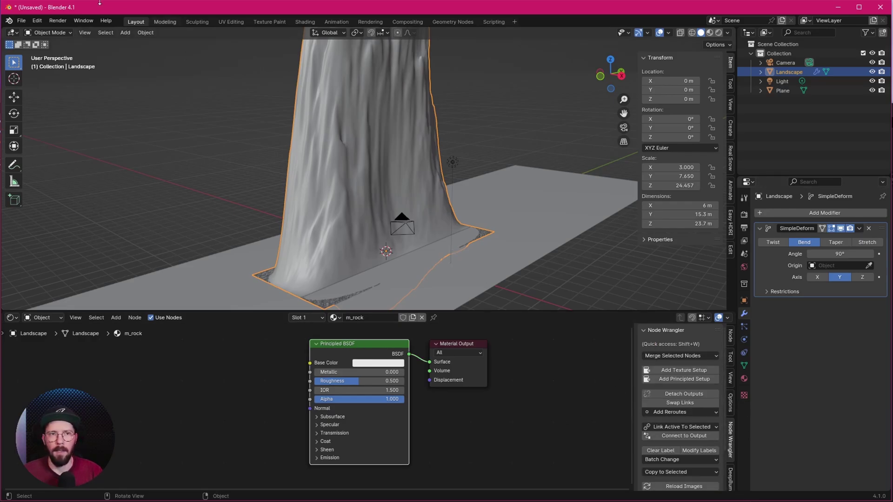
Search 'wra' in the Preferences add-ons to confirm Node Wrangler is enabled
click(37, 20)
click(68, 143)
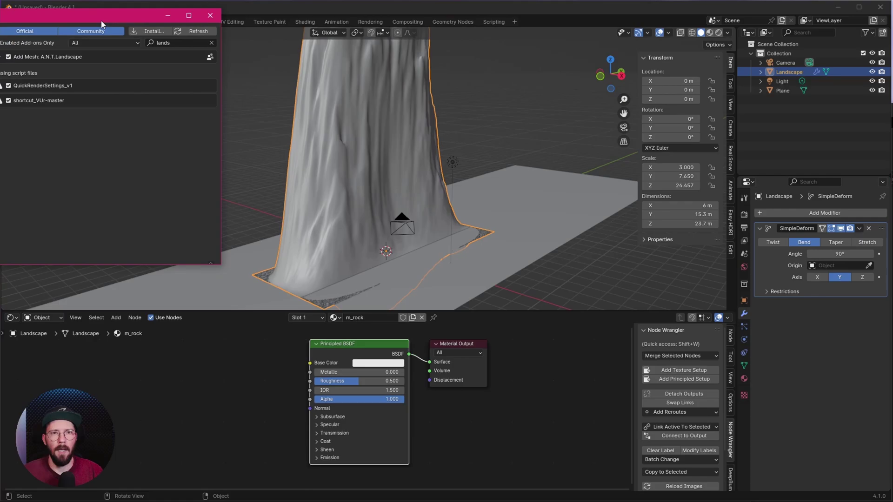
drag(102, 21, 361, 73)
click(442, 95)
key(BackSpace)
text(wra)
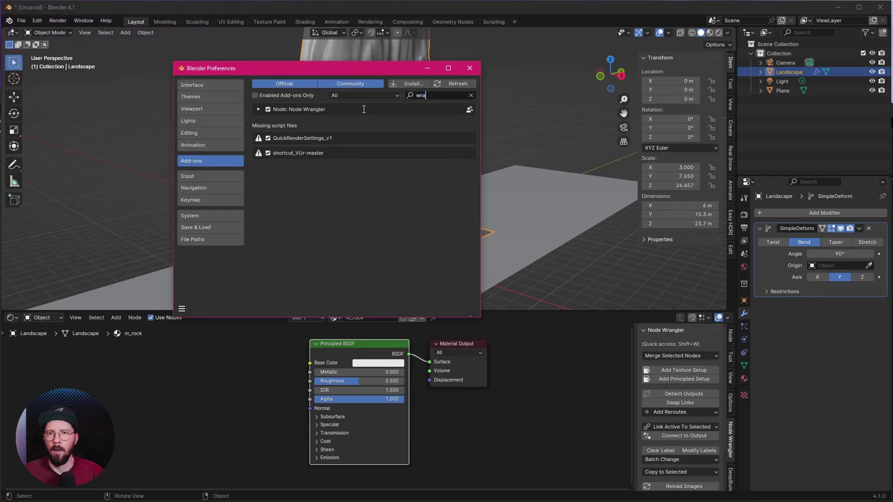
click(469, 68)
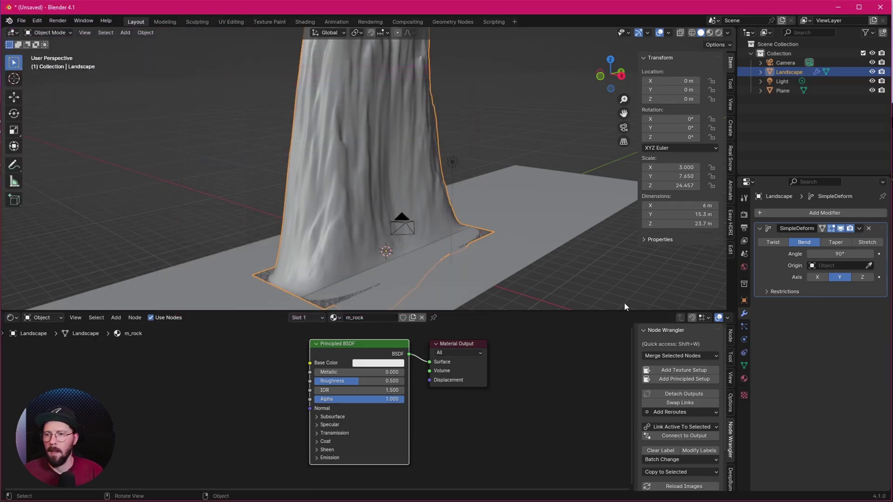
Start Node Wrangler's Principled Setup and select the Rock031 Color, Displacement, NormalGL and Roughness maps
click(684, 379)
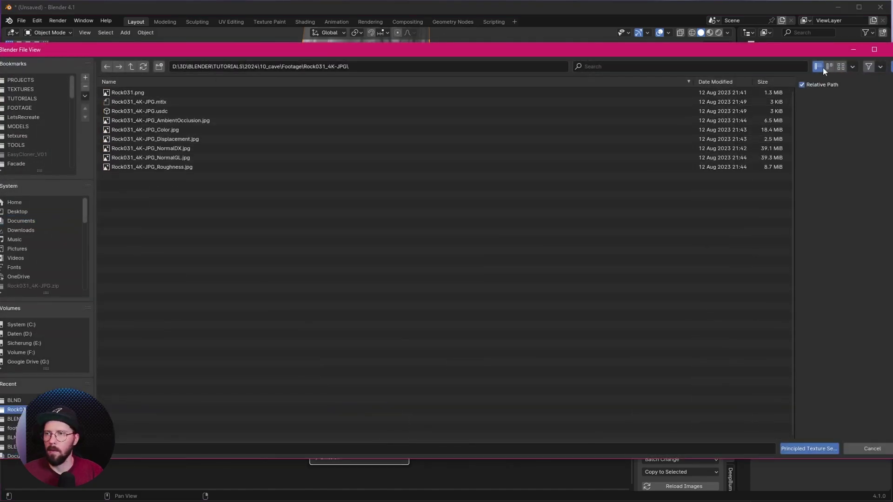
click(841, 66)
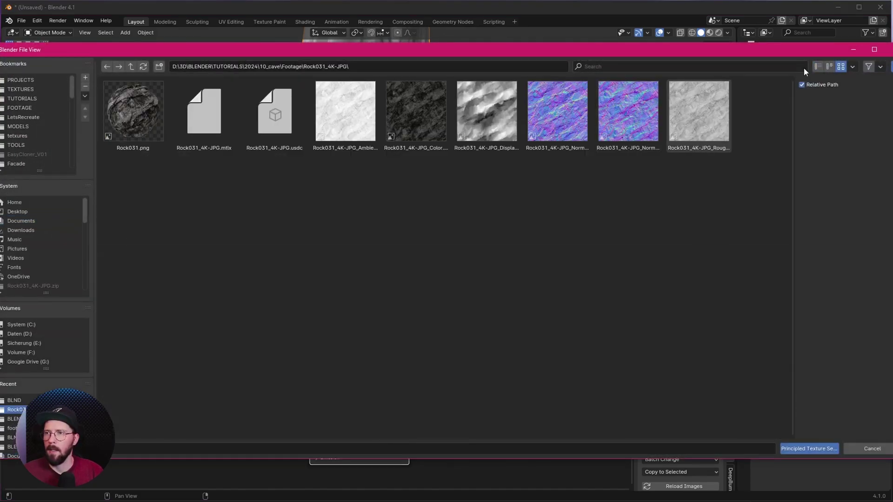
click(818, 67)
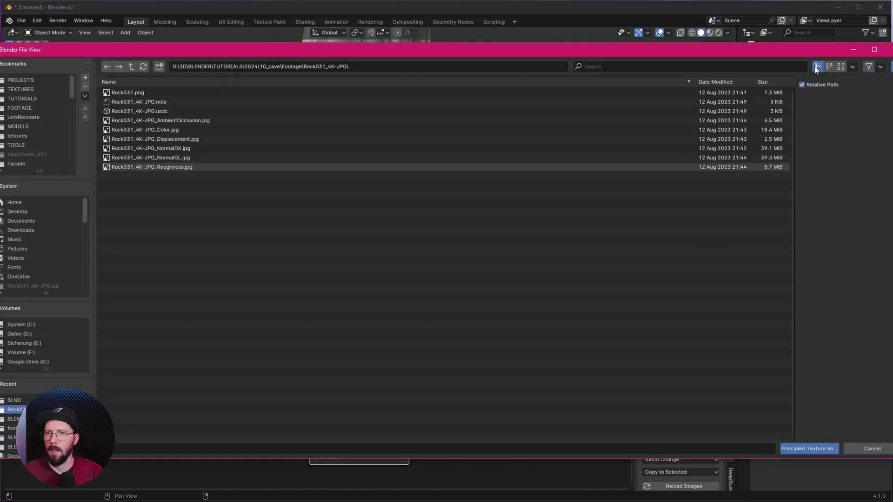
click(186, 130)
shift+click(198, 139)
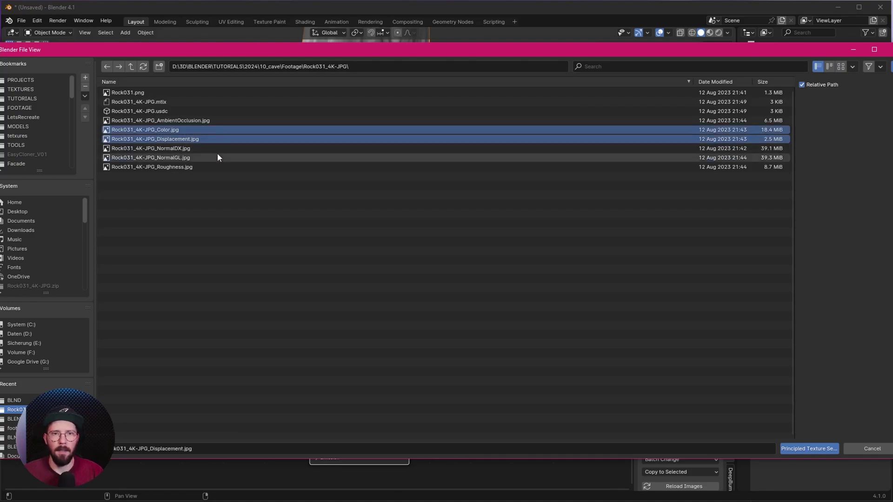
shift+click(186, 158)
shift+click(188, 167)
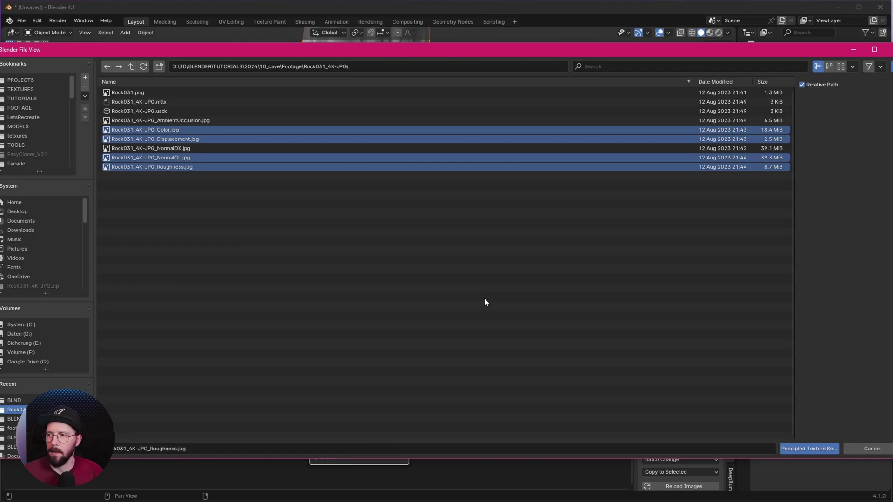
Build the rock texture nodes and switch the viewport to Material Preview
click(809, 449)
scroll(242, 412, down, 3)
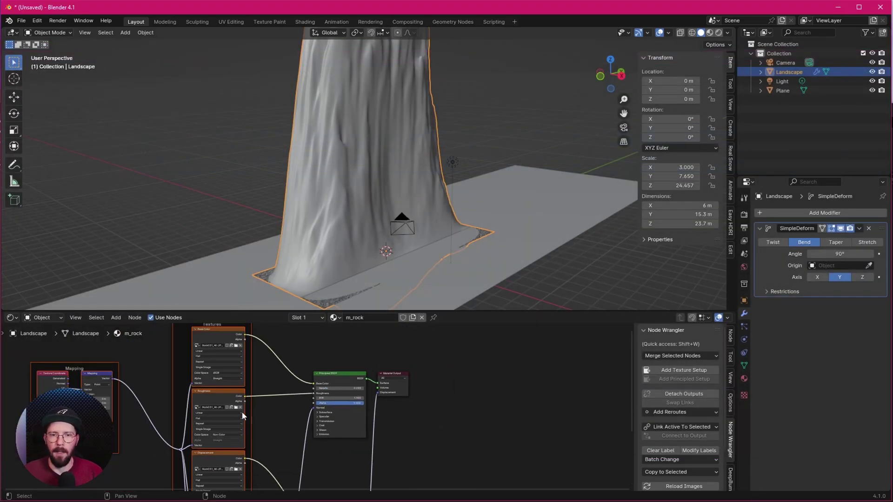
key(z)
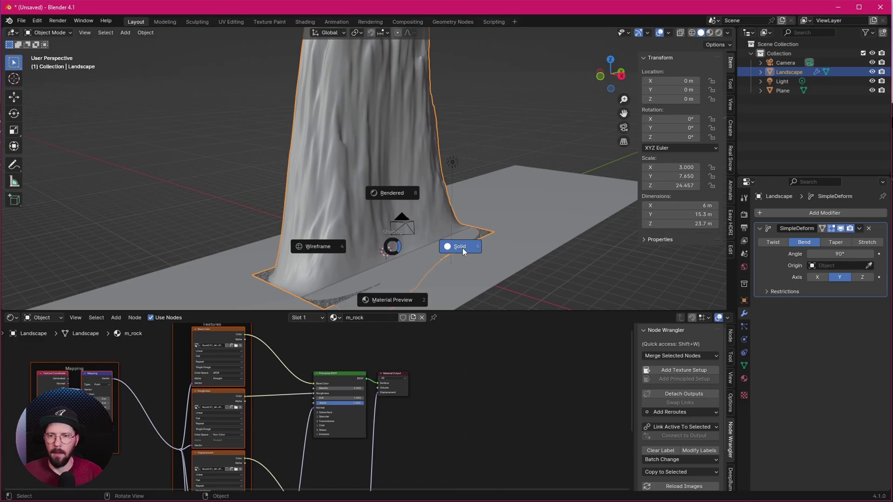
click(462, 247)
key(z)
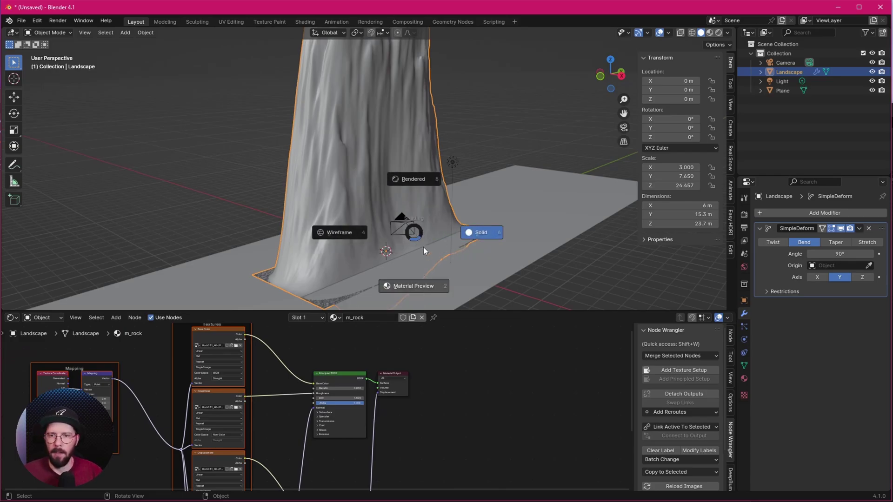
click(424, 251)
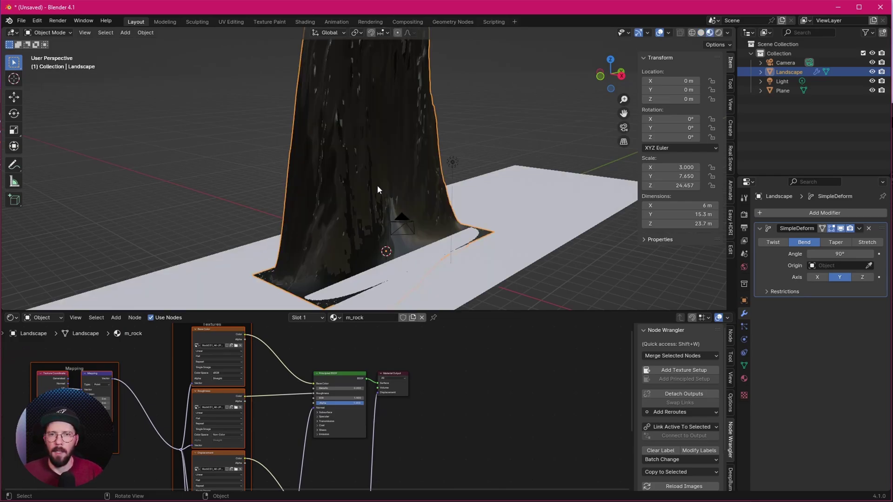
Feed Texture Coordinate Object into the Mapping vector instead of UV
scroll(378, 185, up, 3)
scroll(372, 185, down, 2)
mouse_move(377, 201)
middle_down()
mouse_move(363, 204)
mouse_move(490, 199)
mouse_move(365, 199)
middle_up()
middle_drag(151, 406, 239, 396)
scroll(378, 424, up, 6)
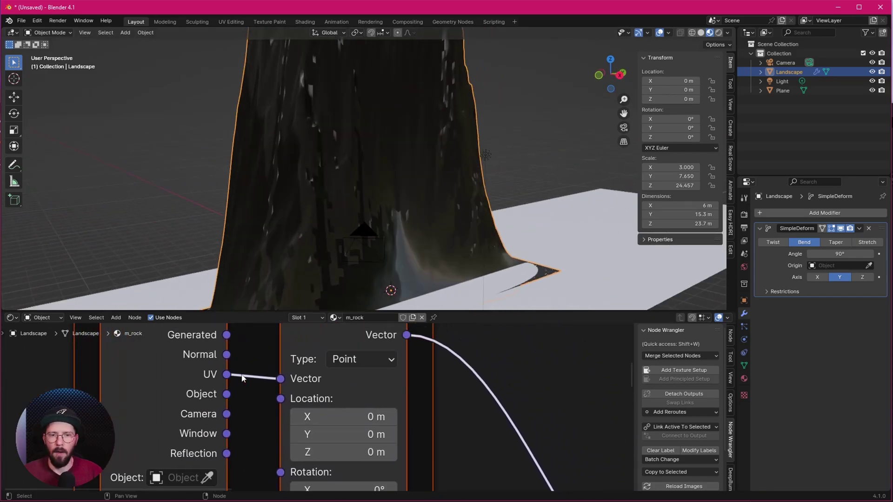
drag(226, 394, 280, 379)
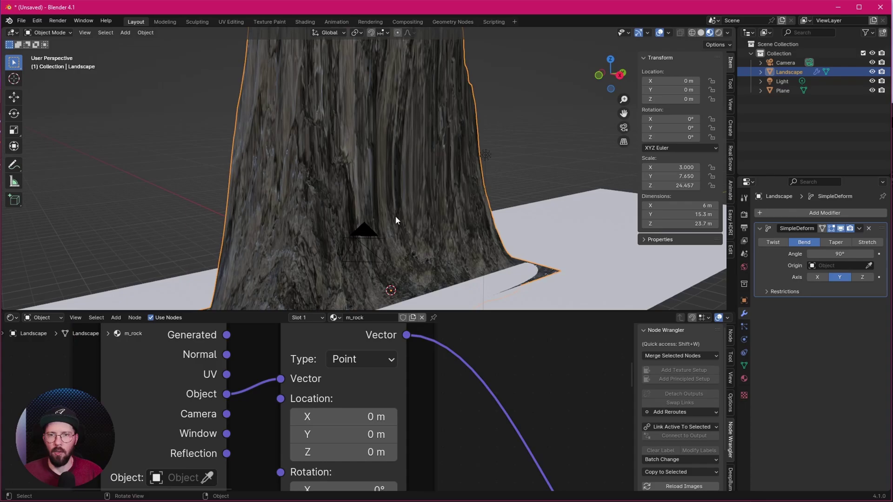
middle_drag(395, 216, 436, 204)
Raise the Normal Map node's strength to 5
scroll(439, 186, down, 3)
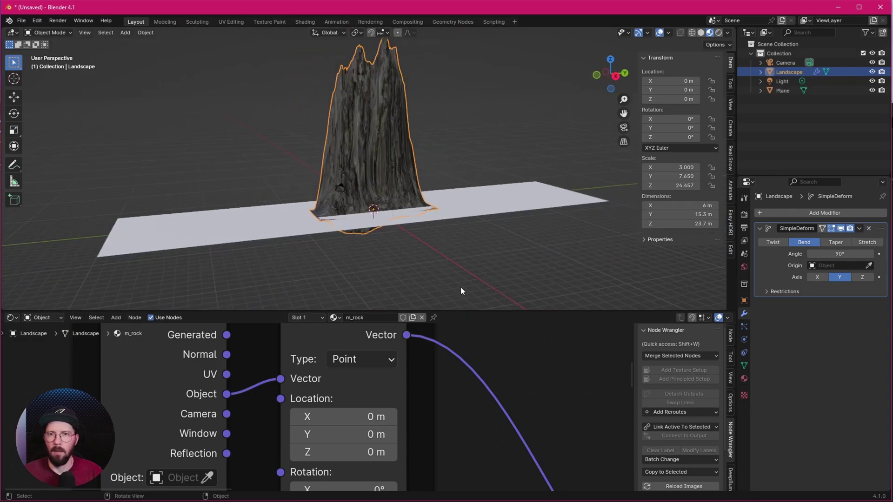
middle_drag(465, 349, 425, 446)
scroll(489, 400, down, 2)
scroll(489, 404, down, 2)
middle_drag(538, 417, 326, 473)
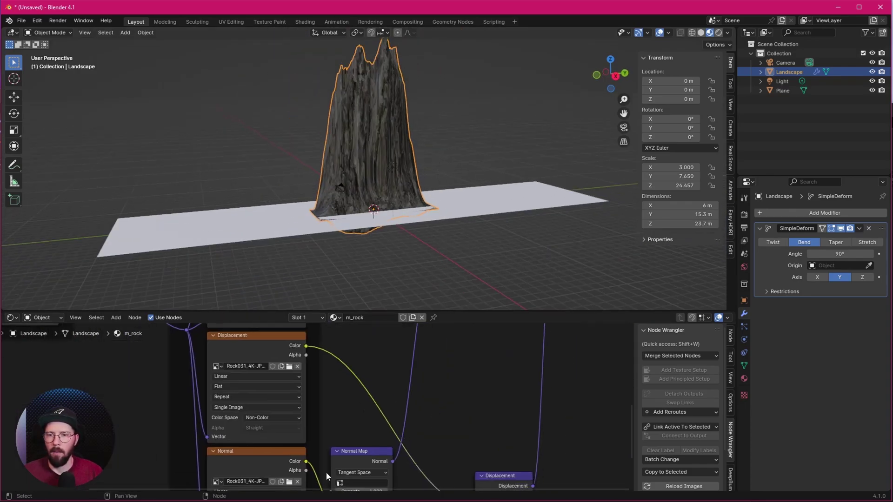
middle_drag(428, 428, 403, 394)
scroll(401, 393, up, 4)
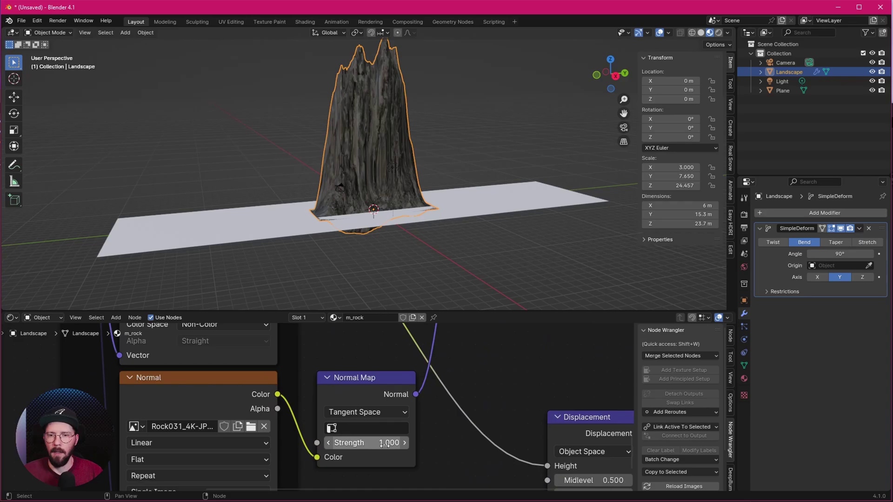
click(385, 443)
text(5)
key(Return)
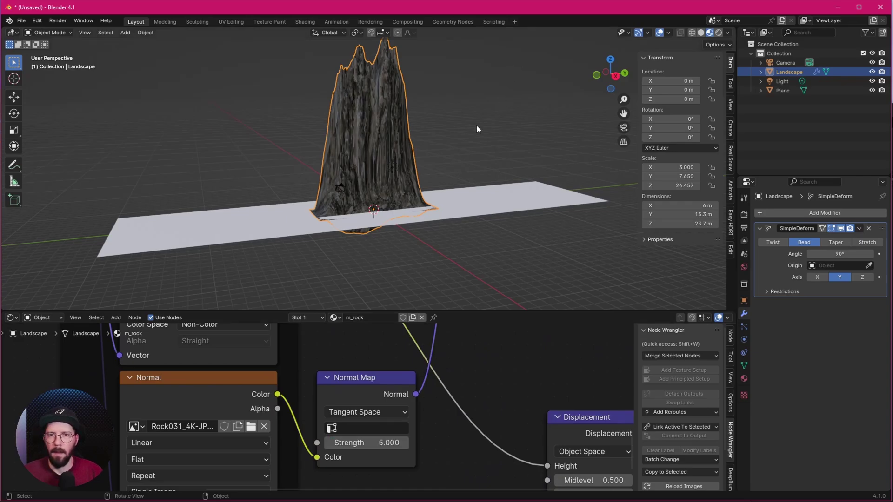
scroll(406, 192, up, 4)
middle_drag(407, 193, 409, 161)
Move the Landscape into a new _rock collection and exclude it from the scene
scroll(433, 179, down, 4)
scroll(409, 161, up, 4)
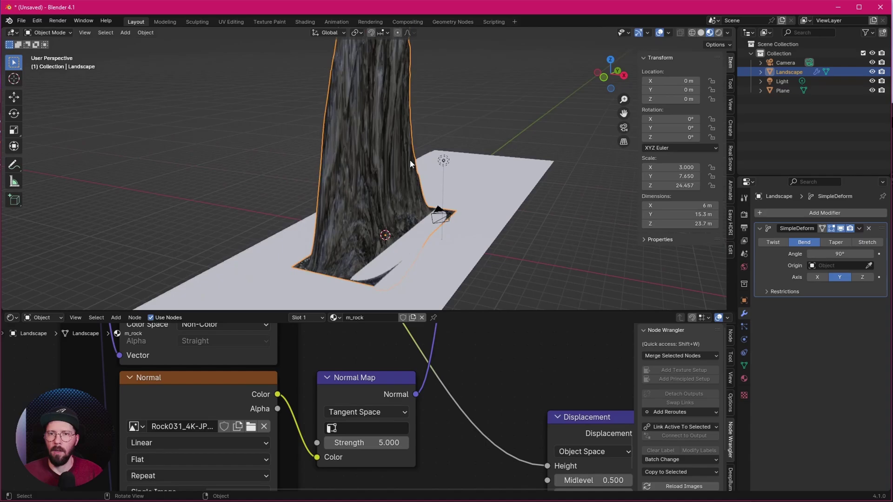
scroll(411, 163, up, 2)
click(794, 107)
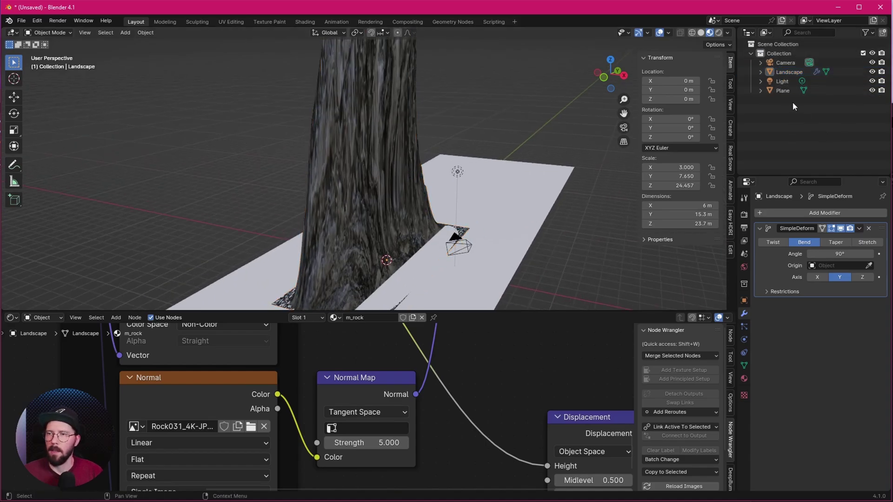
click(793, 72)
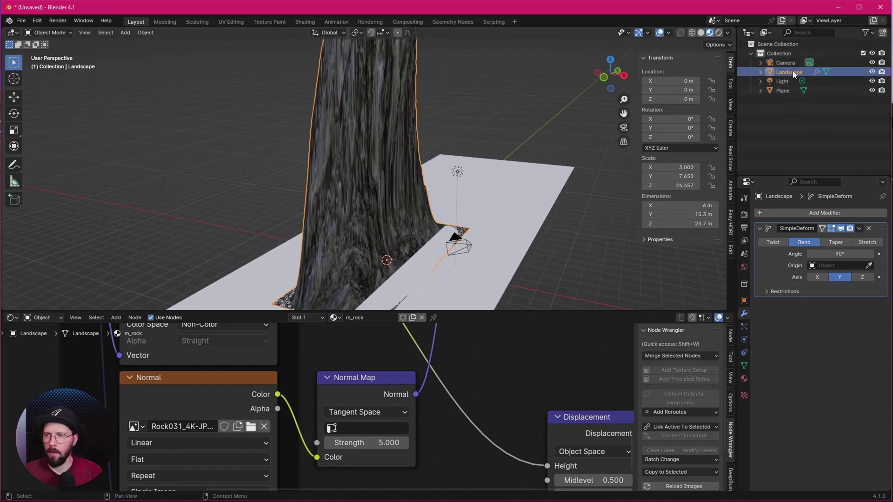
key(m)
click(792, 71)
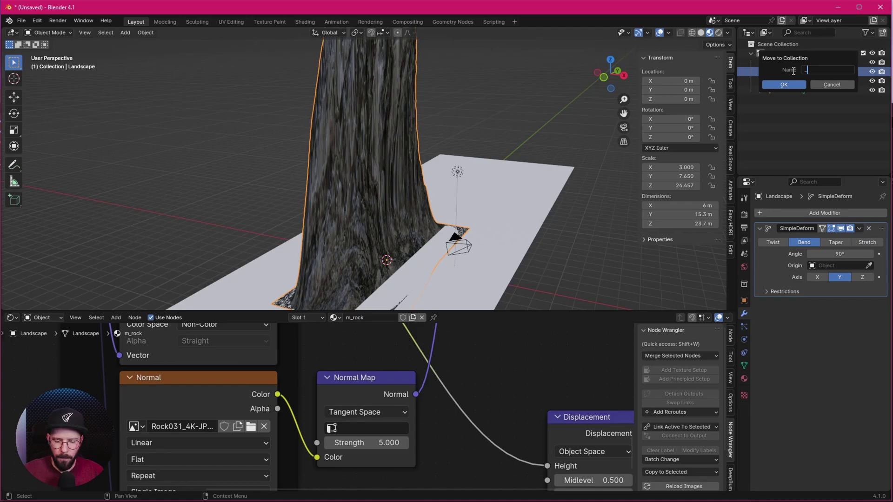
text(_rock)
key(Return)
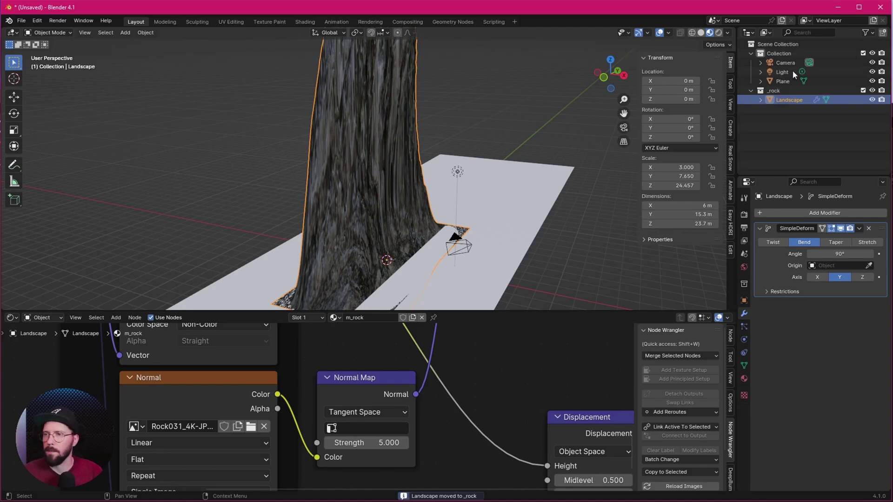
click(863, 90)
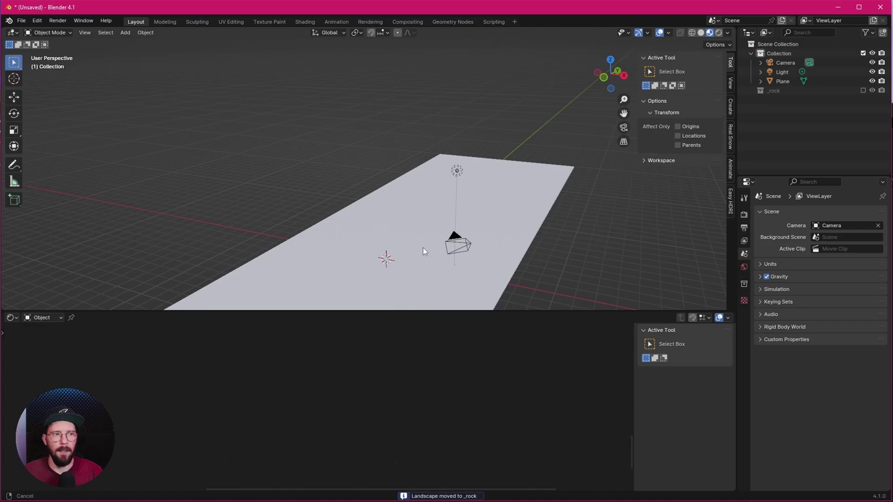
Paste the pizzaDeliveryGuy figure at the origin and make it the active object
mouse_move(422, 247)
middle_down()
mouse_move(423, 222)
mouse_move(414, 240)
middle_up()
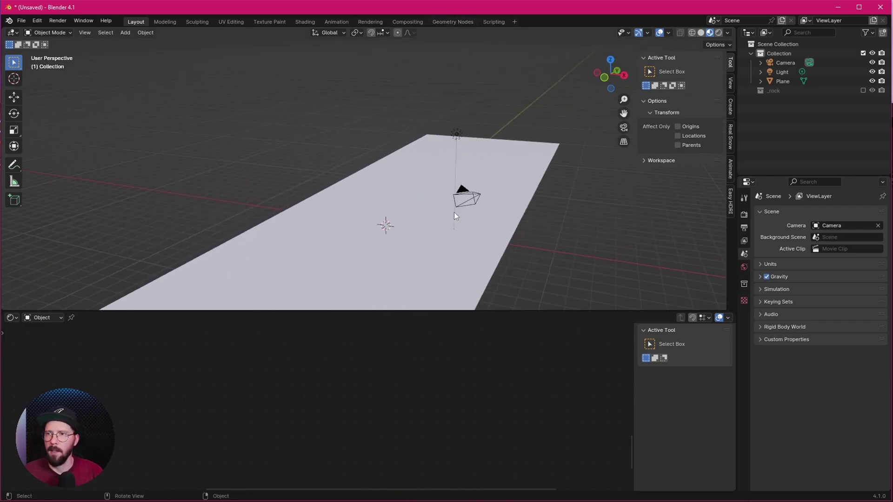
key(ctrl+v)
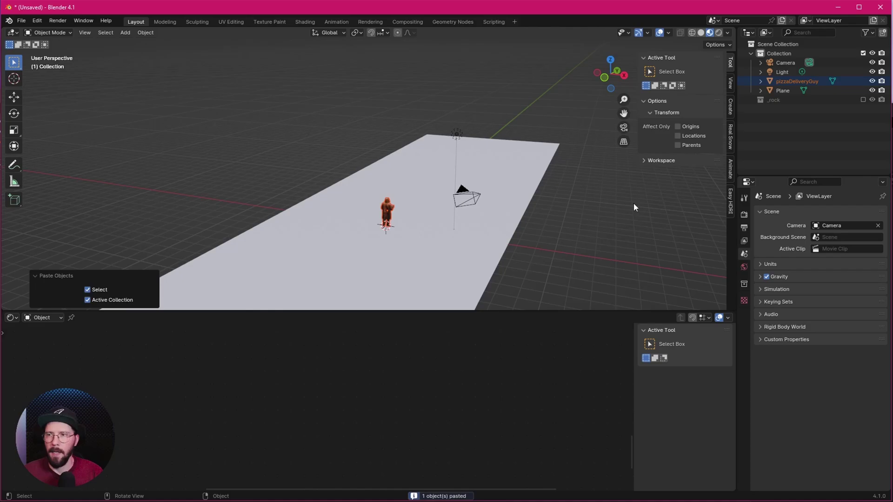
ctrl+middle_drag(465, 242, 432, 186)
click(409, 186)
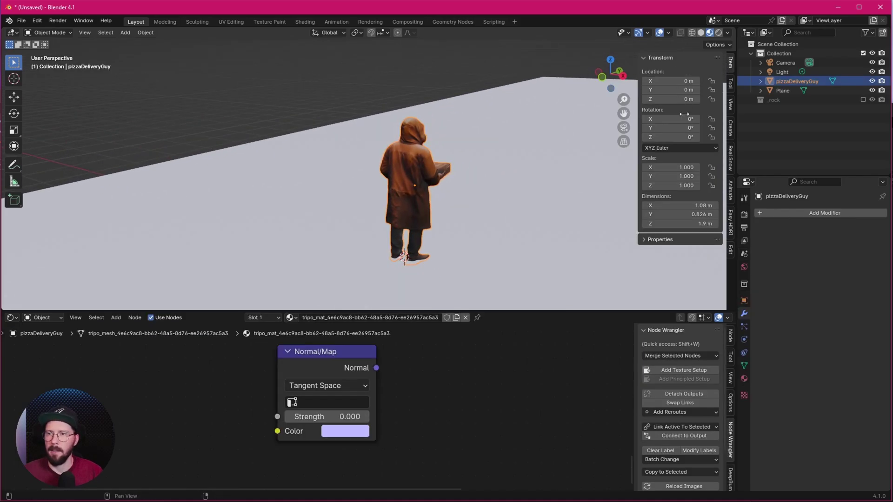
middle_drag(499, 150, 464, 197)
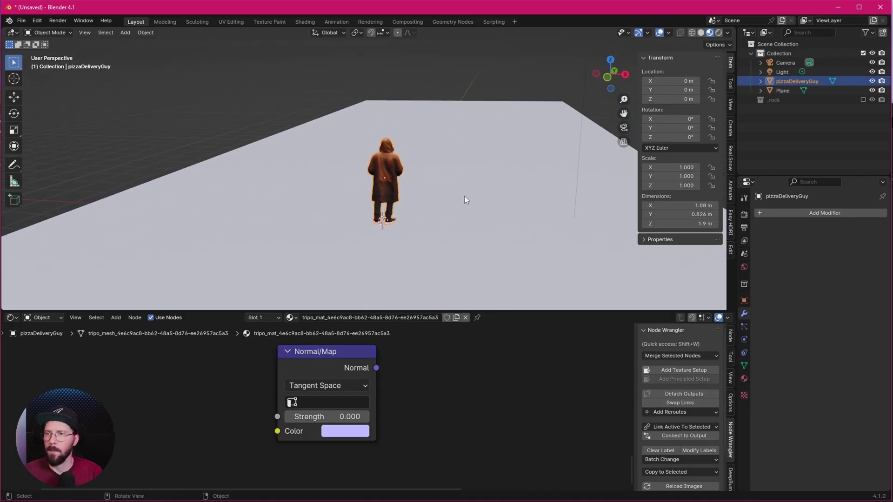
Split the viewport so the camera view sits beside a free perspective view
click(791, 63)
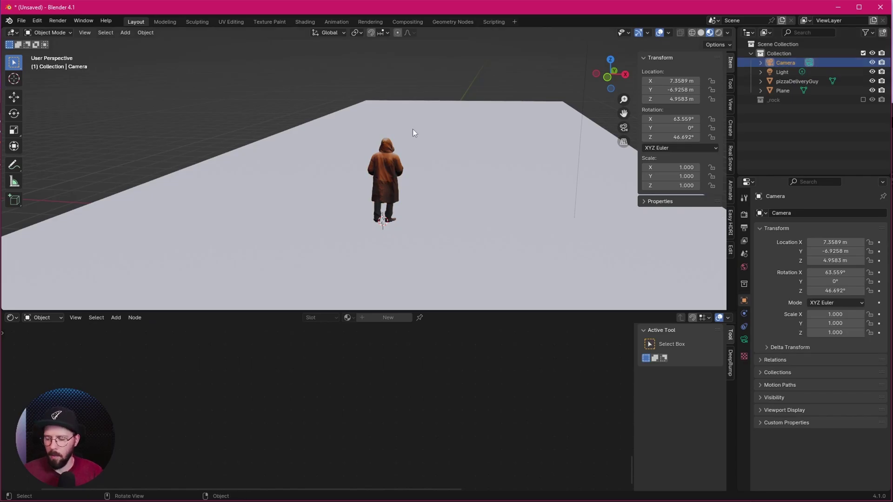
key(KP_0)
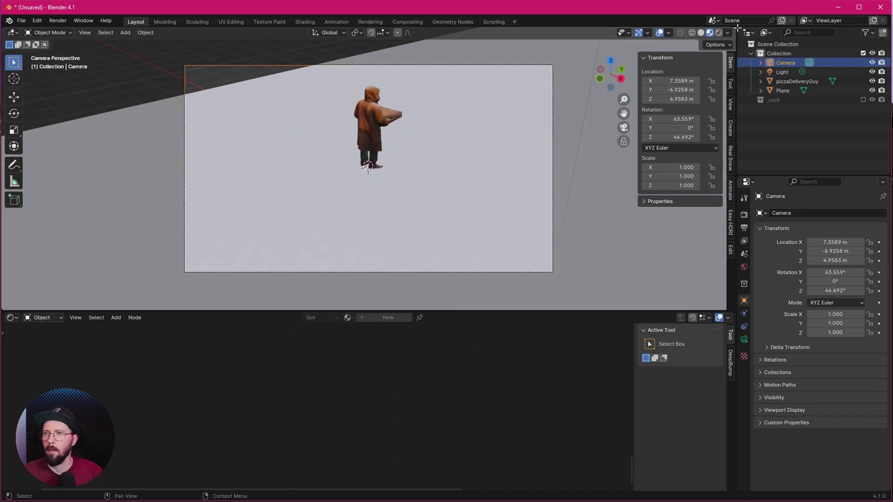
drag(731, 28, 387, 53)
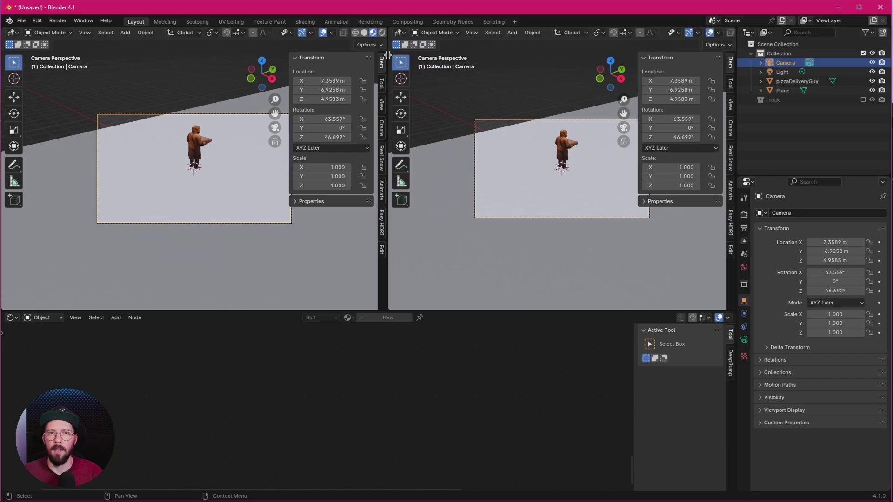
key(KP_0)
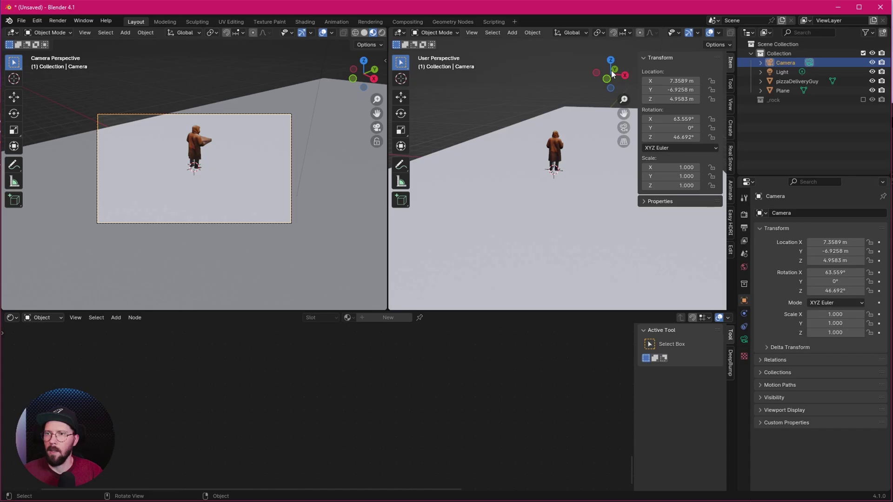
Place the camera at location X 0, Y -4.34, Z 0.5 m
click(674, 81)
text(0)
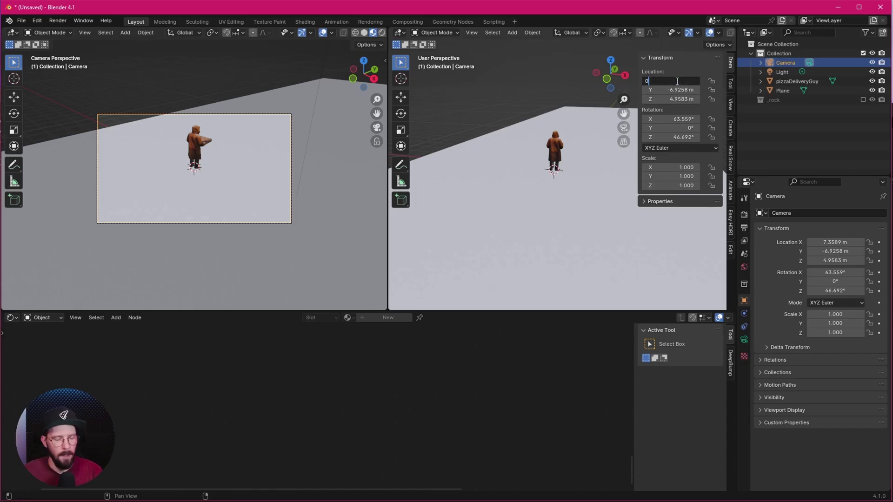
key(Tab)
text(-)
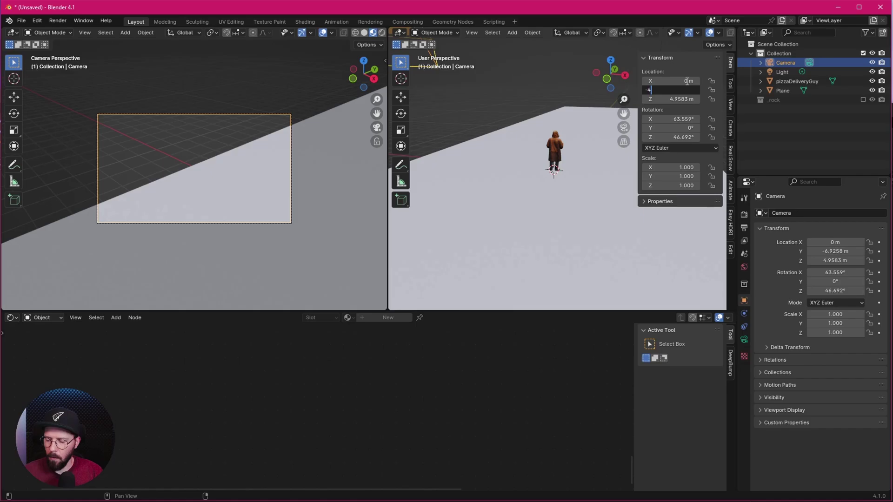
text(4.34)
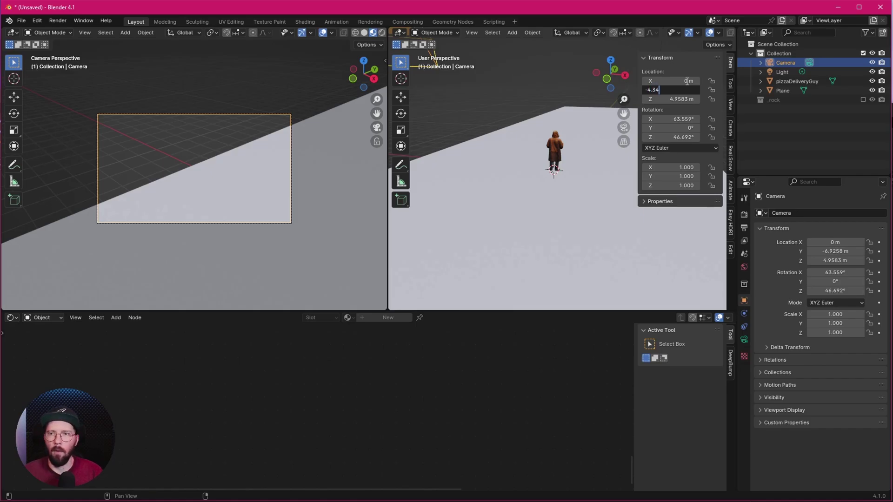
key(Tab)
text(0.5)
key(Return)
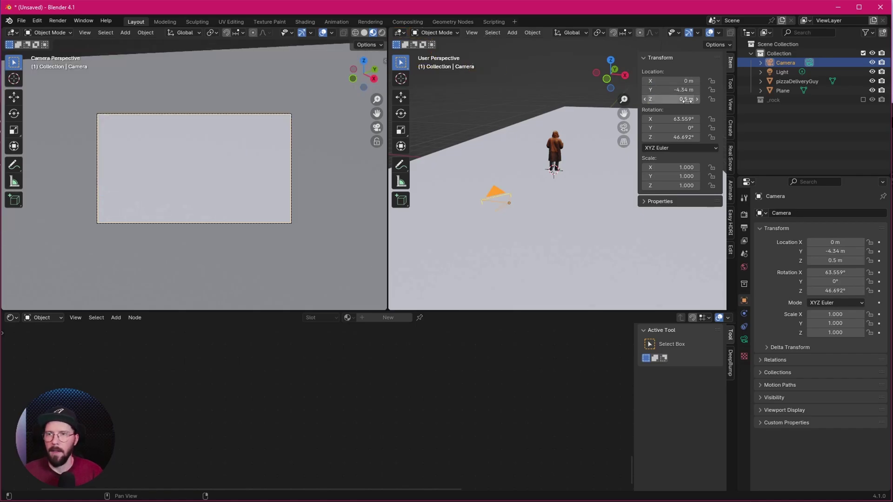
Rotate the camera to 115°, 0°, 0°
click(686, 117)
text(115)
key(Tab)
text(0)
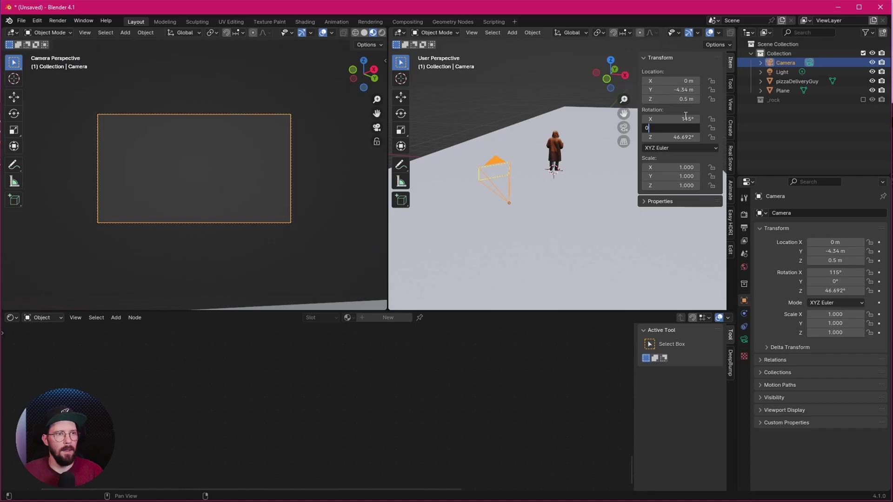
key(Tab)
text(0)
key(Return)
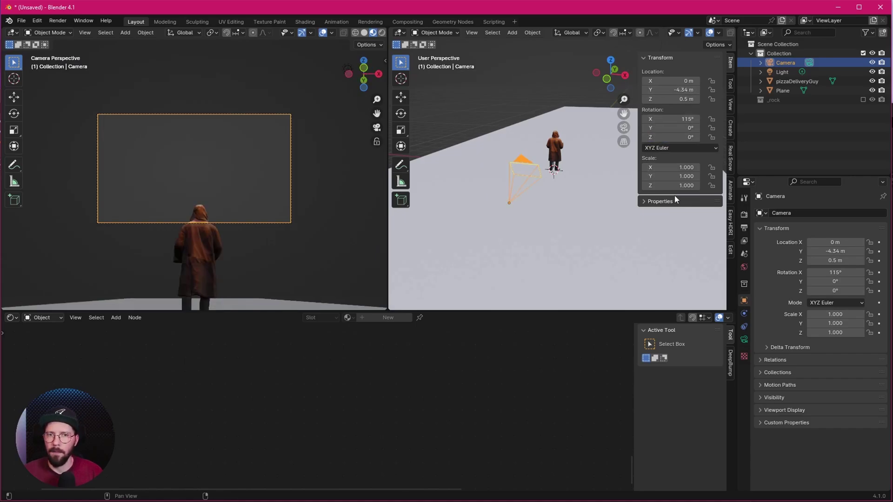
Switch the camera to Panoramic projection and preview the viewport in Rendered shading
click(744, 340)
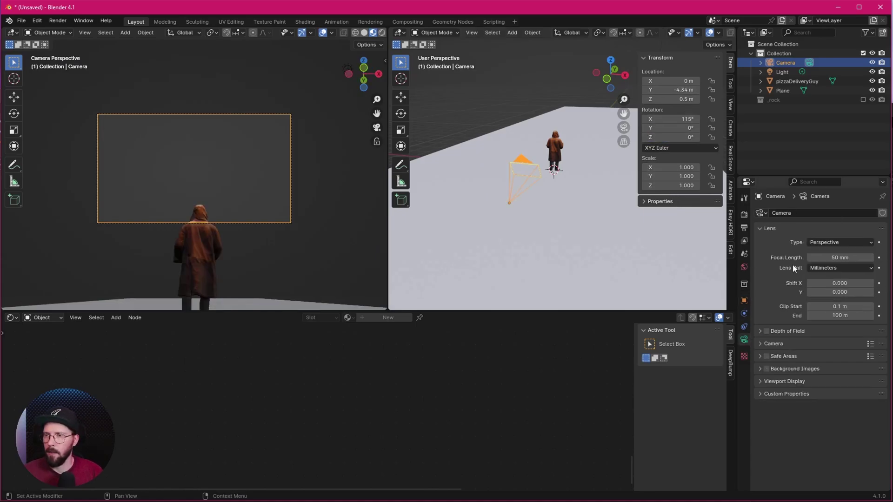
click(818, 244)
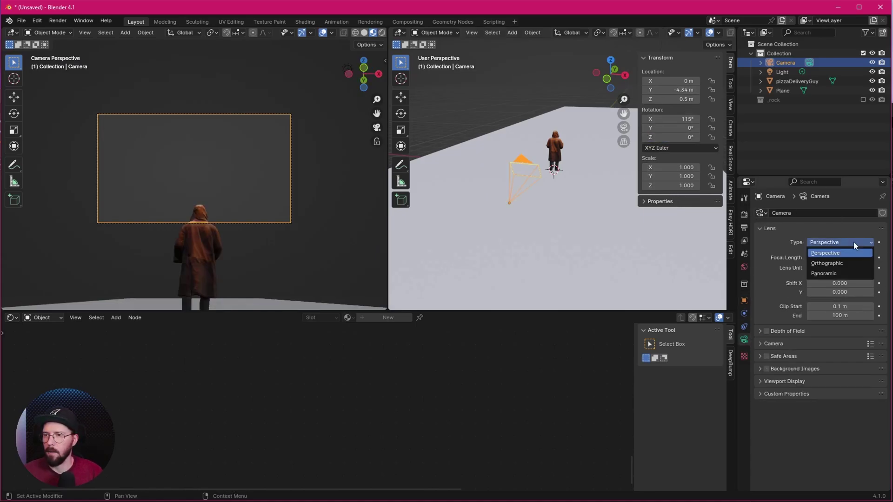
click(852, 273)
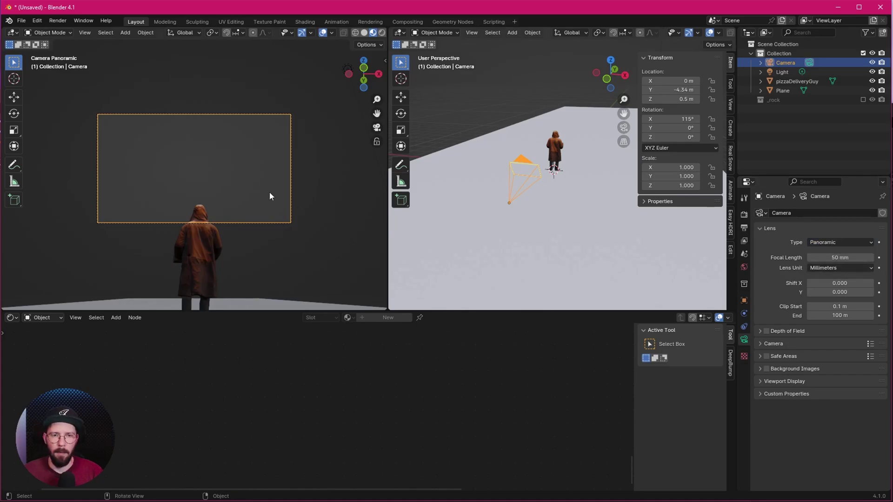
key(z)
click(241, 147)
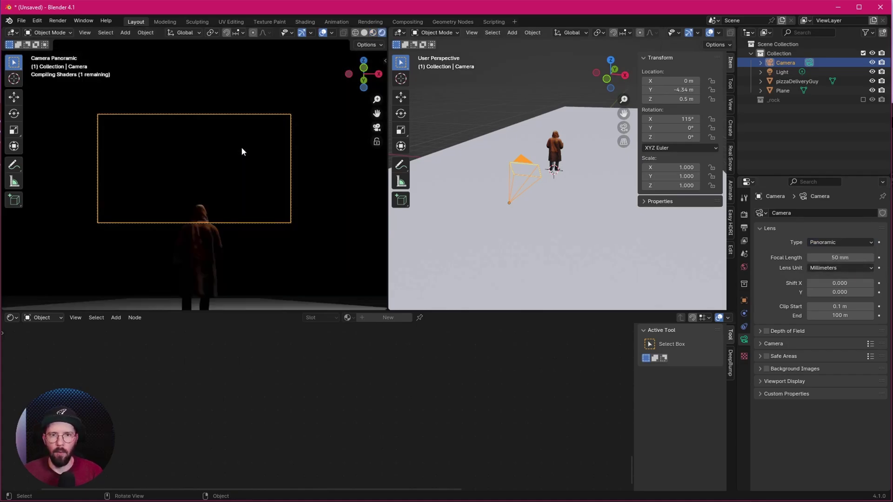
Set the render engine to Cycles with GPU Compute as the device
click(744, 215)
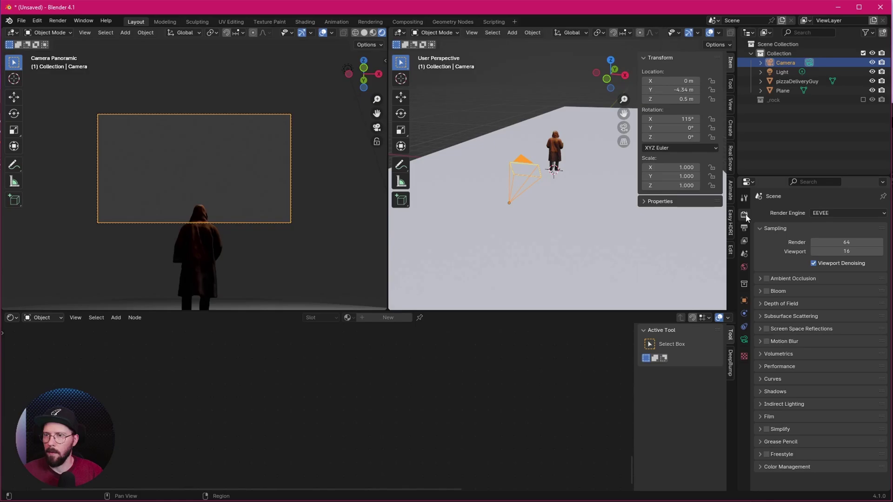
click(849, 212)
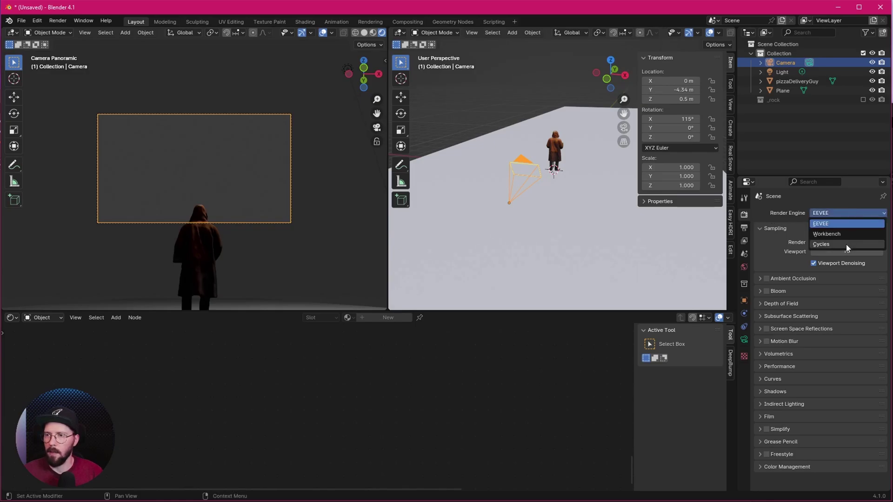
click(850, 245)
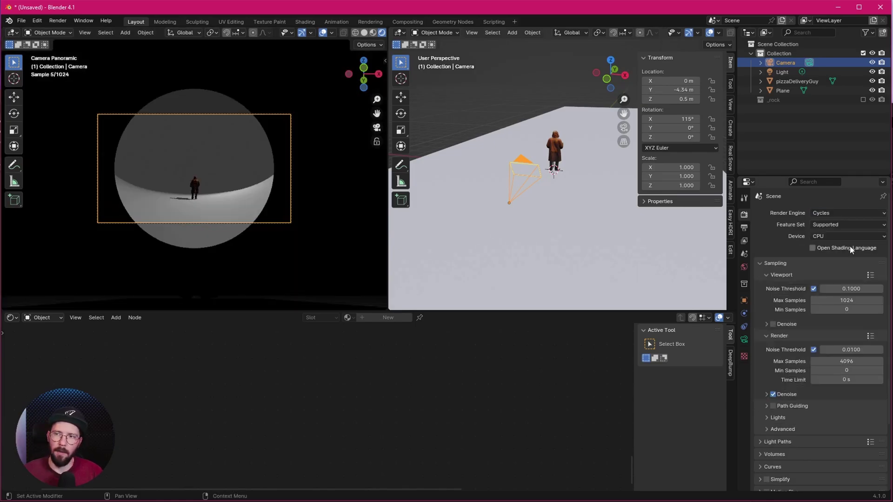
click(830, 236)
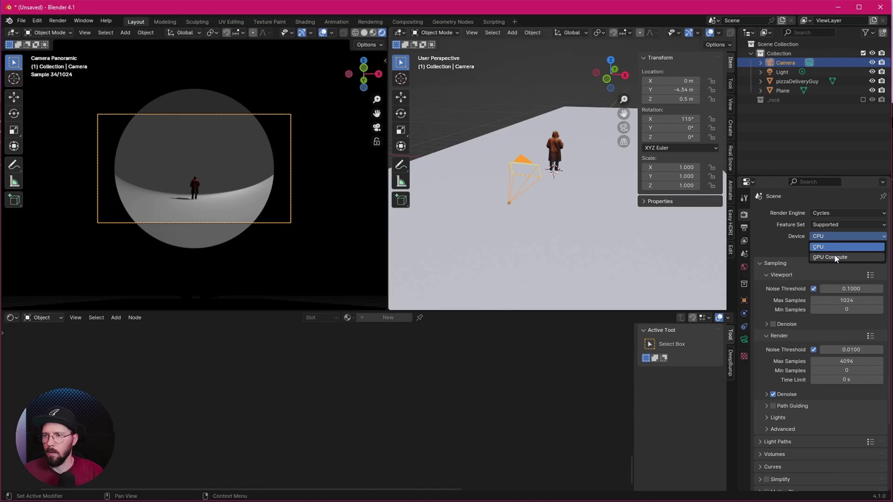
click(835, 258)
Set the camera's fisheye lens to 14.7 mm
click(744, 339)
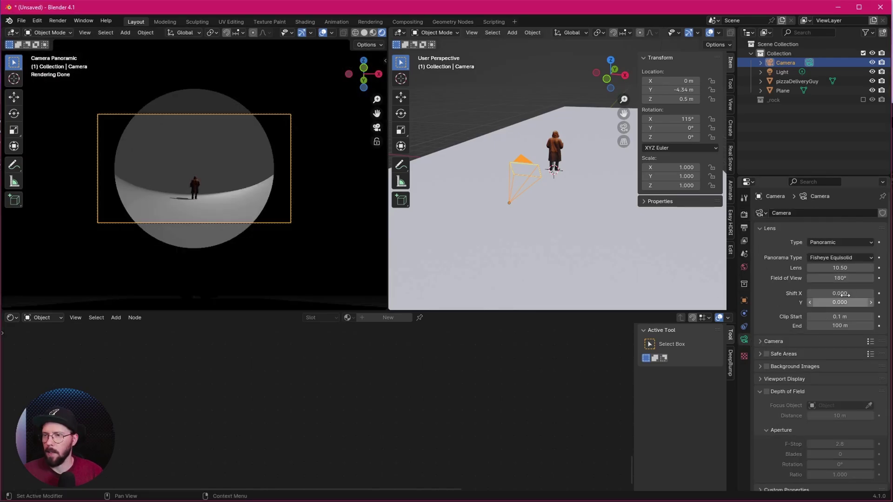
click(840, 268)
text(1)
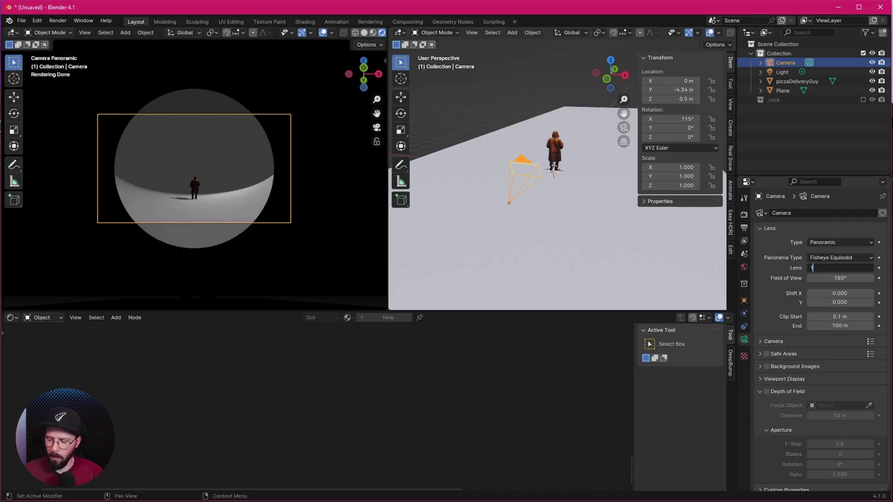
text(4.7)
key(Return)
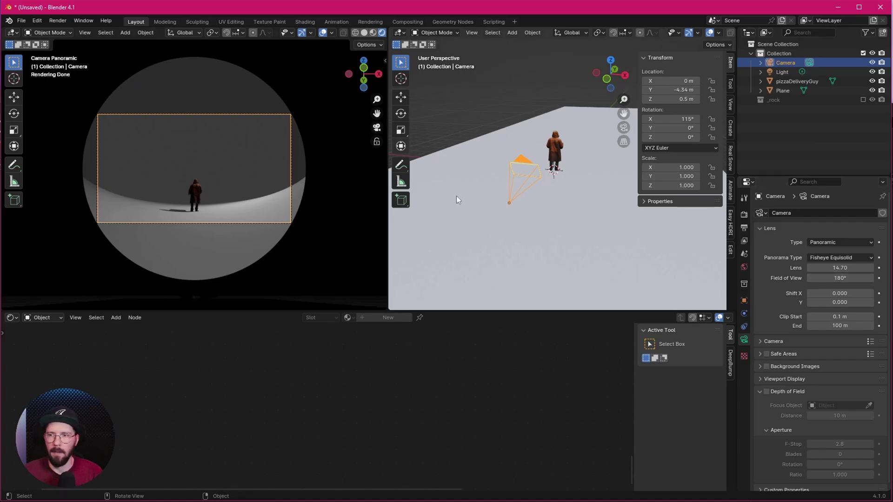
Set camera Passepartout to 1.0, then open the _rock collection's context menu
click(763, 379)
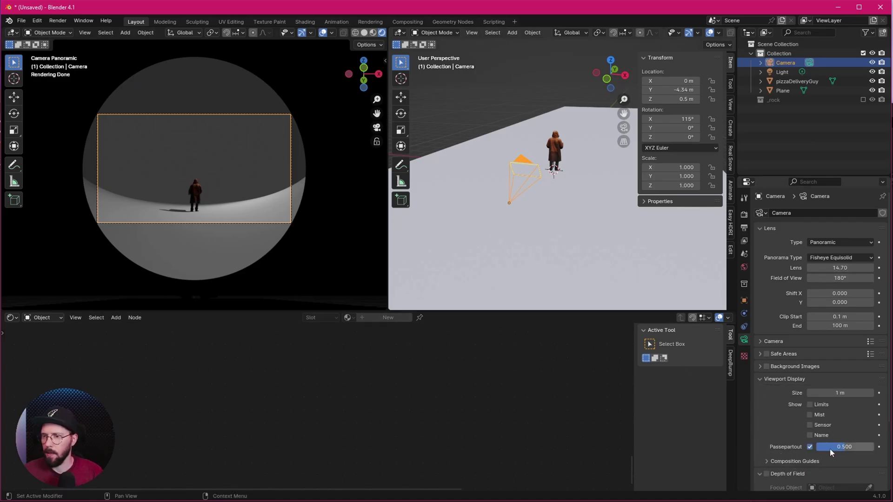
drag(840, 447, 874, 446)
scroll(228, 183, up, 3)
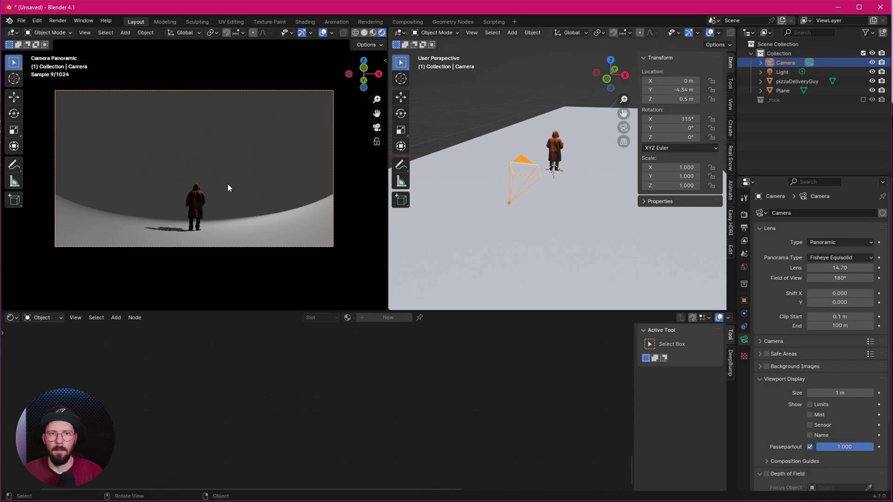
scroll(232, 187, down, 2)
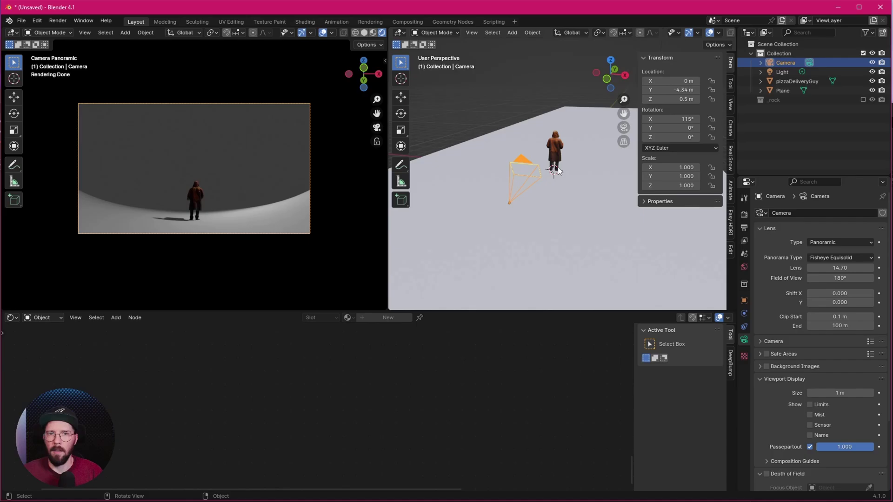
click(800, 99)
right_click(794, 98)
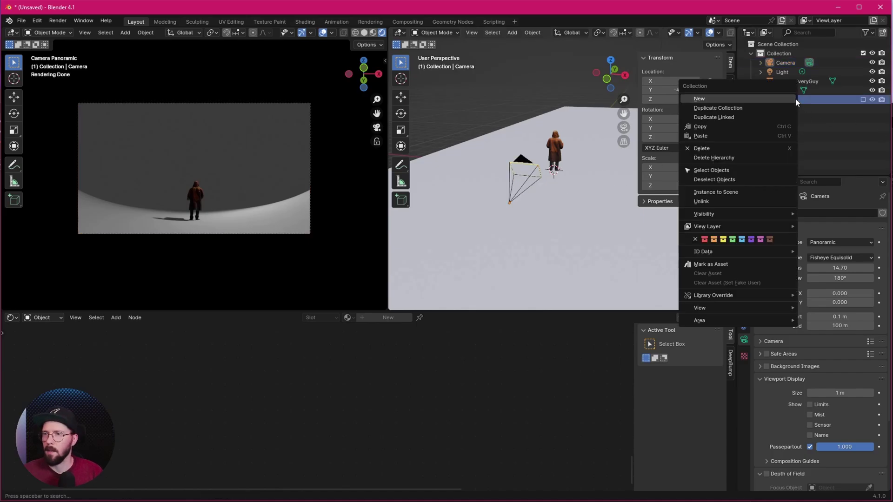
Instance the _rock collection and place it at X -3.5 m, Z -0.05 m
click(764, 191)
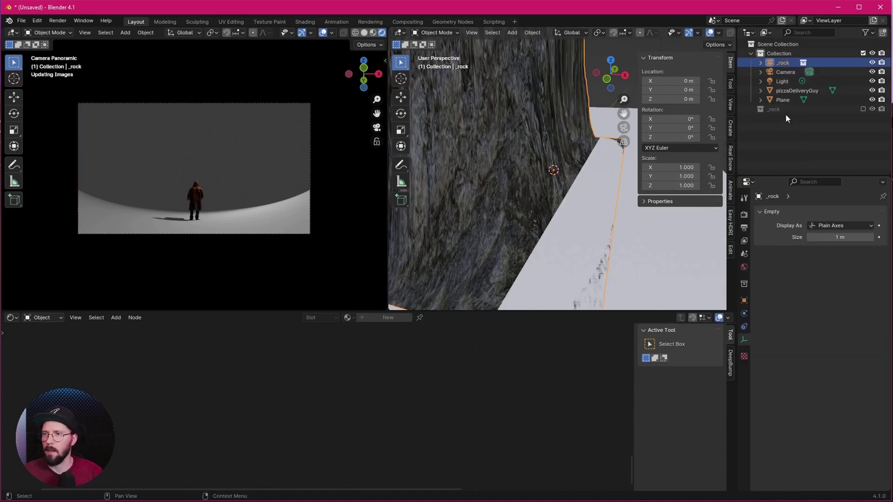
scroll(560, 145, up, 2)
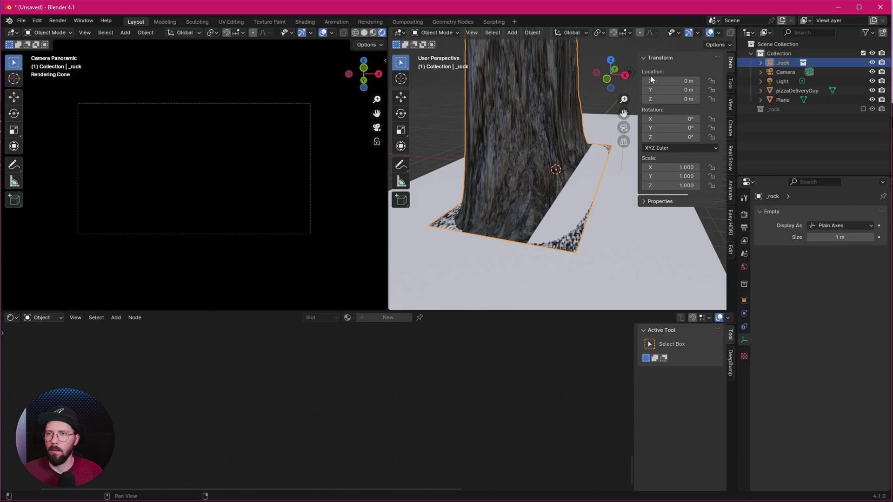
click(669, 80)
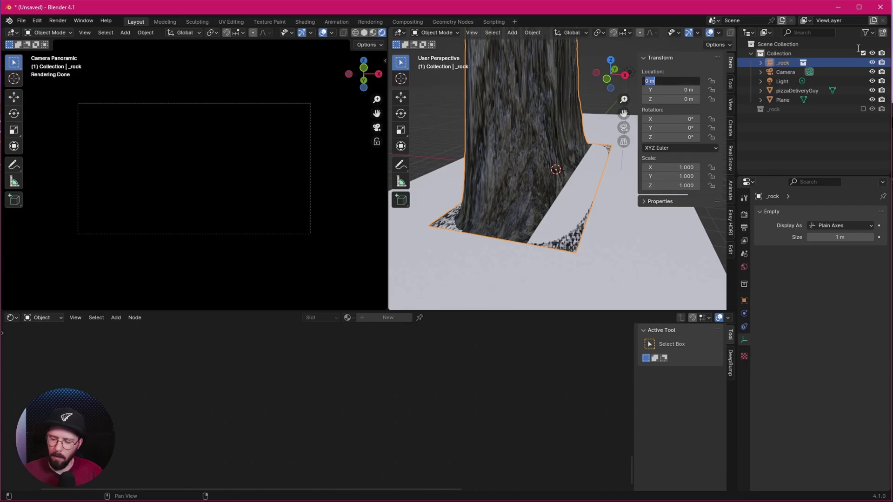
text(-3.5)
key(Return)
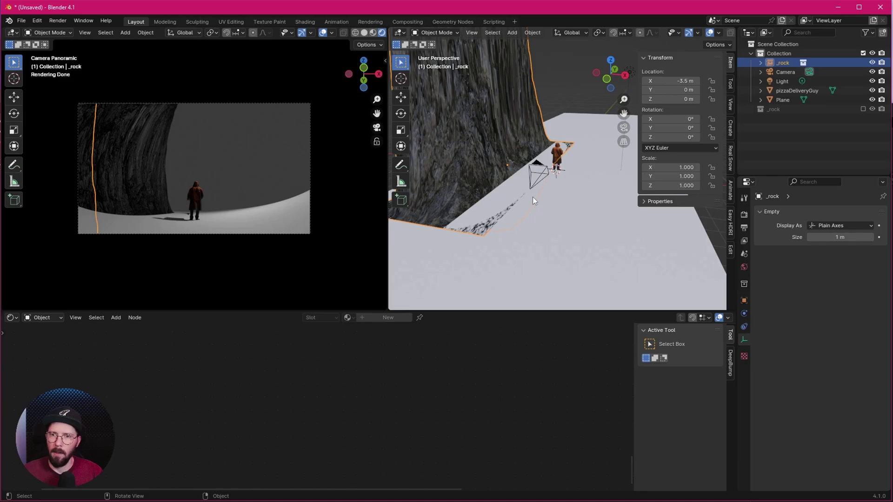
click(675, 99)
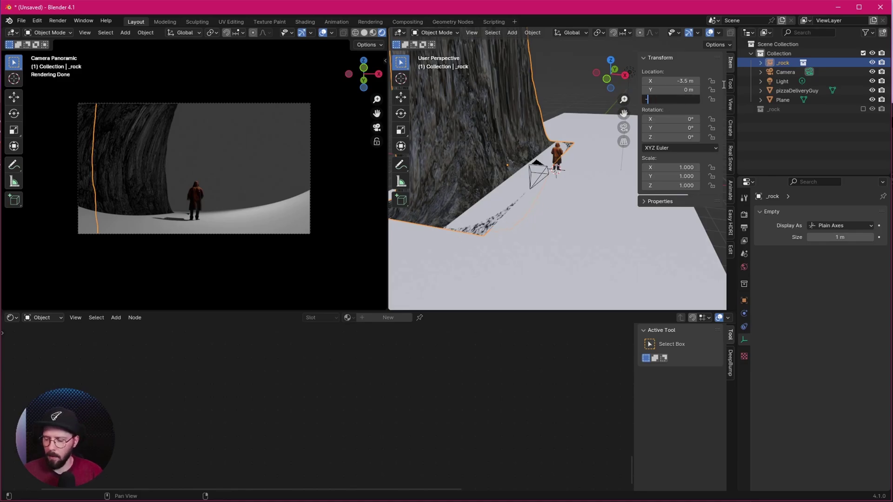
key(Return)
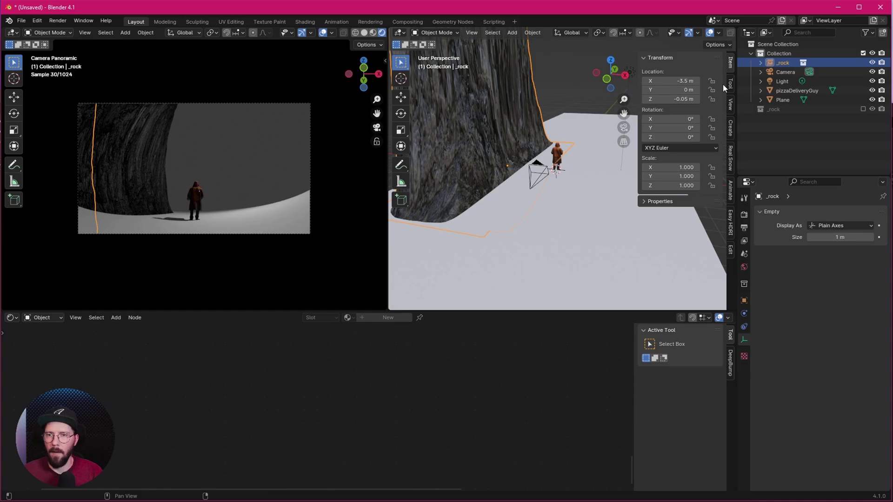
Duplicate the rock in place, move it to X 3.5 m and rotate it 180° on Z
middle_drag(573, 205, 568, 97)
click(568, 96)
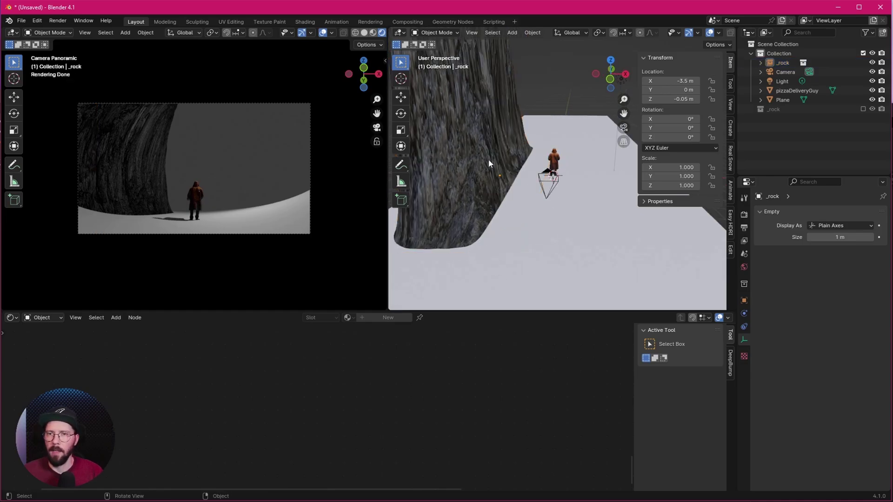
click(488, 159)
key(shift+d)
right_click(494, 160)
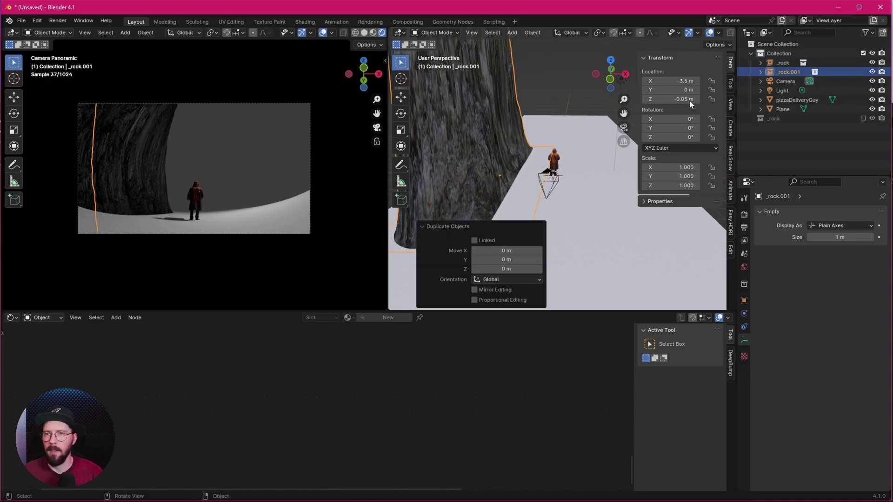
click(681, 80)
key(Home)
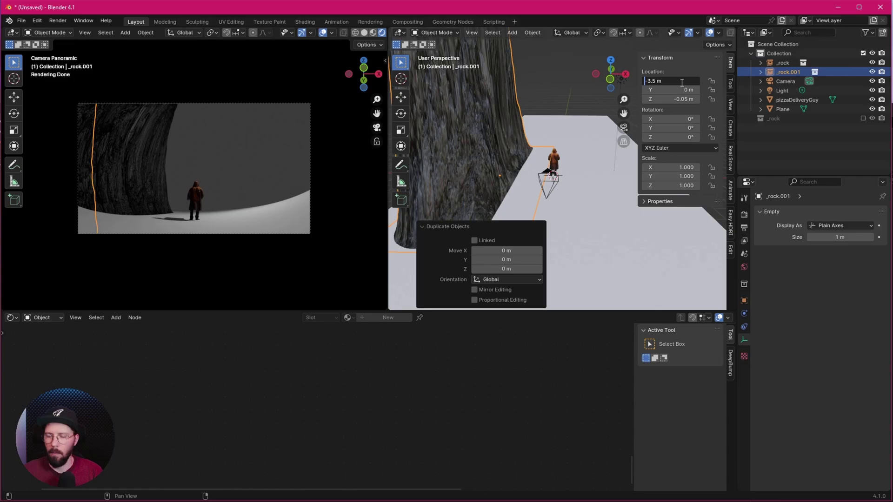
key(Return)
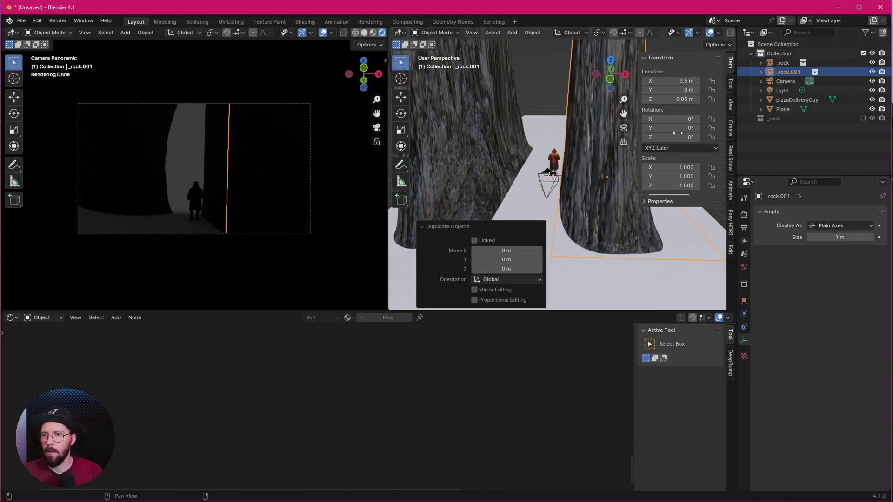
click(672, 137)
text(180)
key(Return)
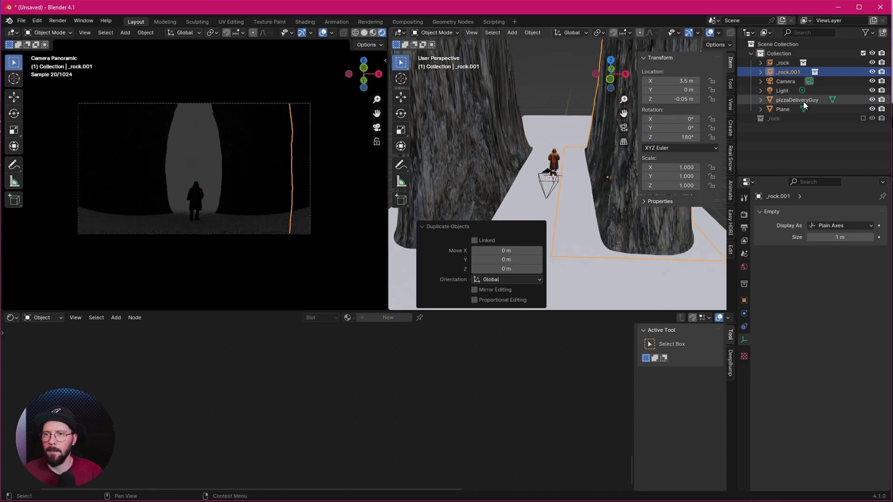
Duplicate the first rock in place and move the copy to Y 12.8 m
click(549, 152)
middle_drag(549, 153, 509, 168)
key(shift+d)
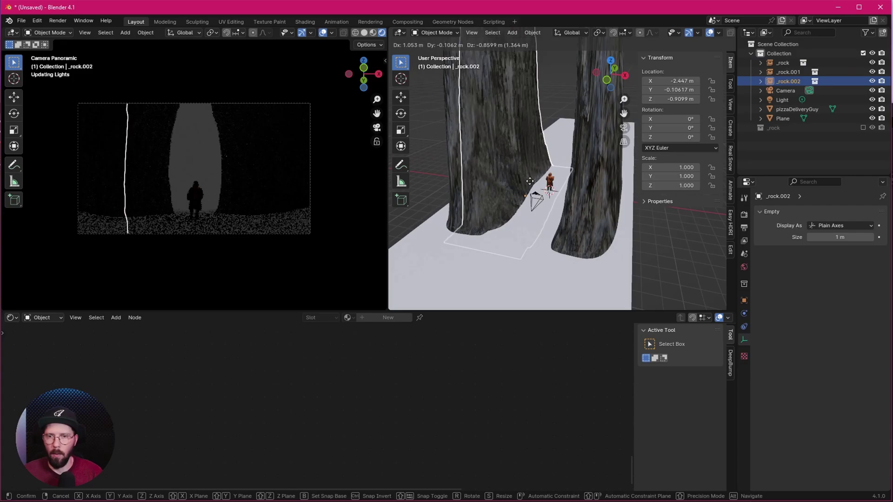
key(Escape)
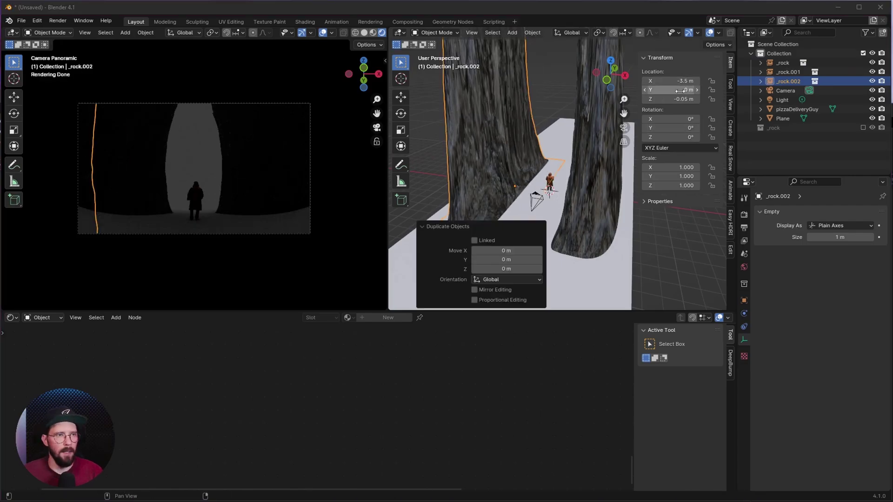
click(678, 98)
click(664, 90)
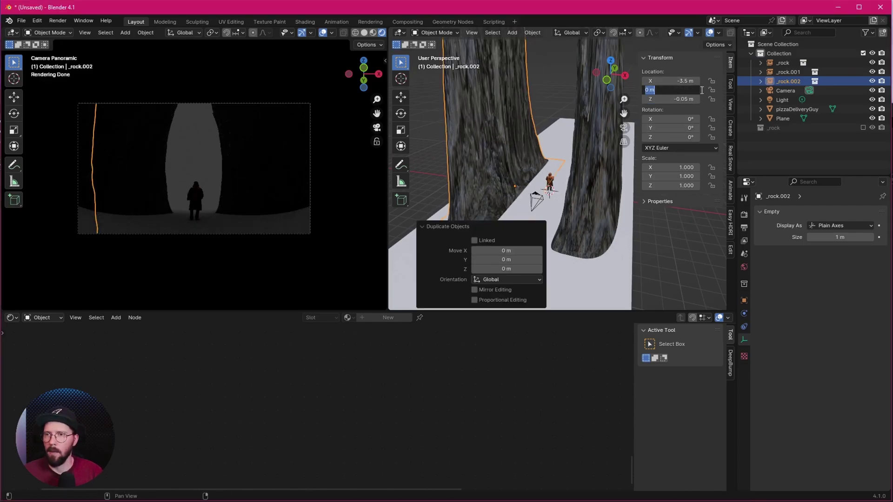
text(12.8)
key(Return)
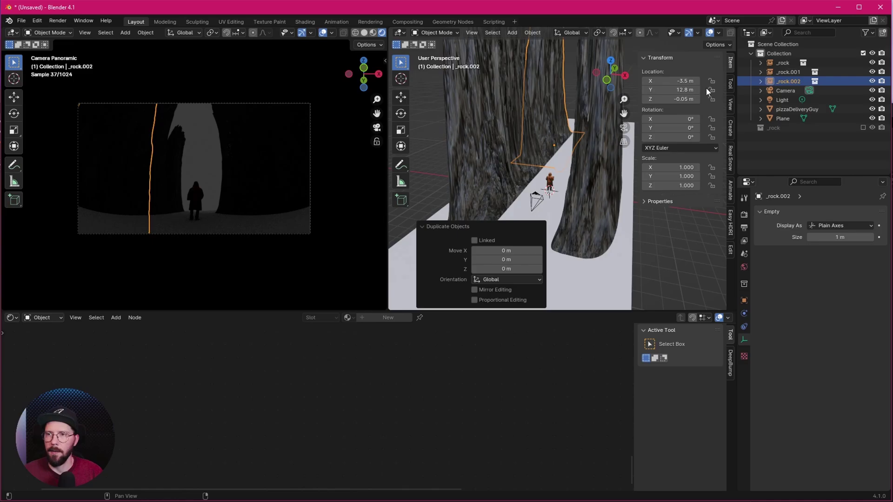
Push the back rock out to about X -3.88 m and enlarge its X and Z scale
drag(681, 81, 667, 81)
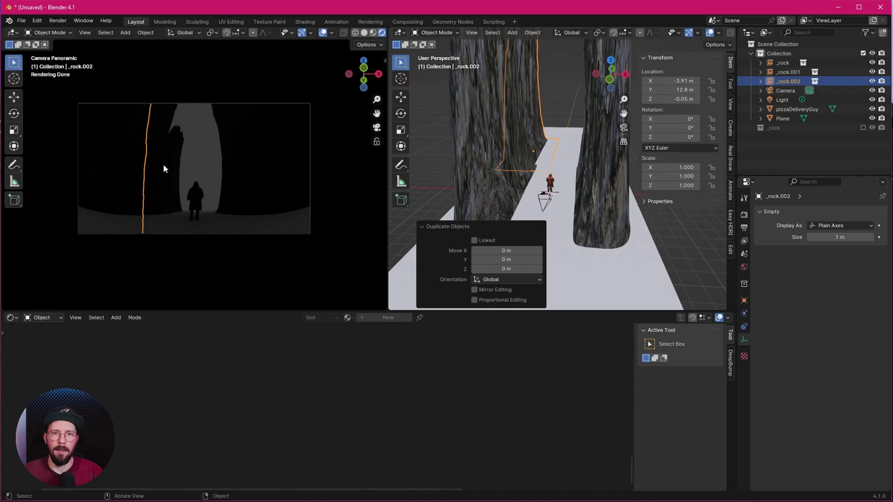
middle_drag(497, 139, 507, 142)
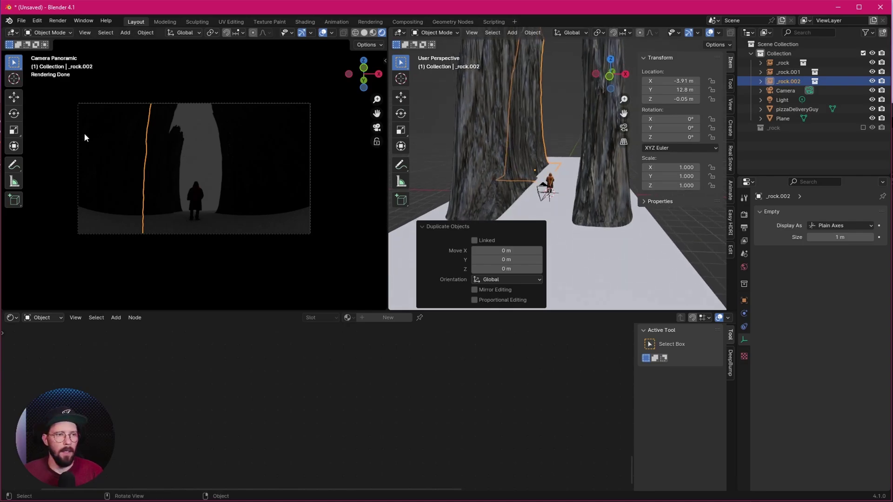
drag(671, 186, 723, 185)
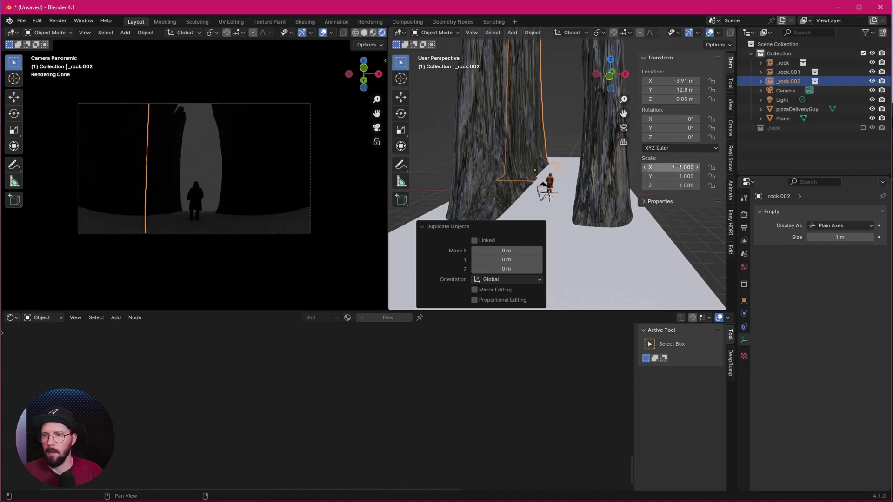
drag(675, 167, 717, 186)
middle_drag(488, 145, 528, 135)
Duplicate the back rock to X 3.82 m rotated 180°, then select the ground plane
key(shift+d)
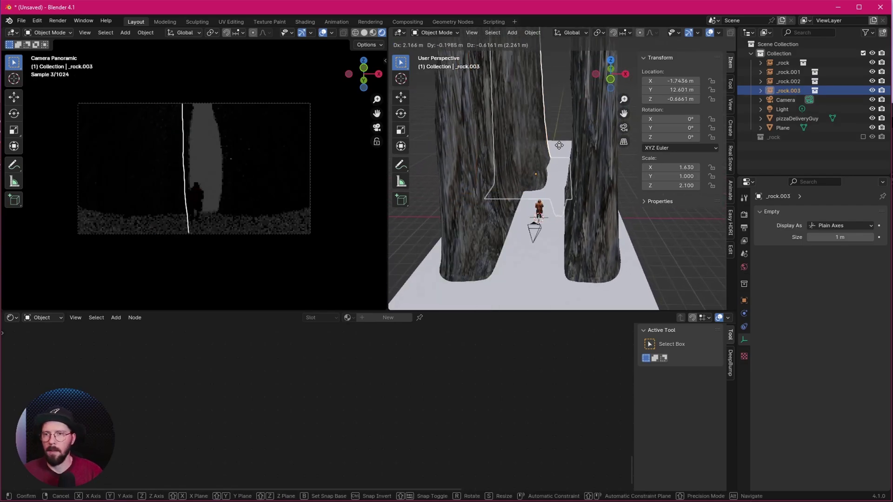
right_click(607, 136)
click(685, 82)
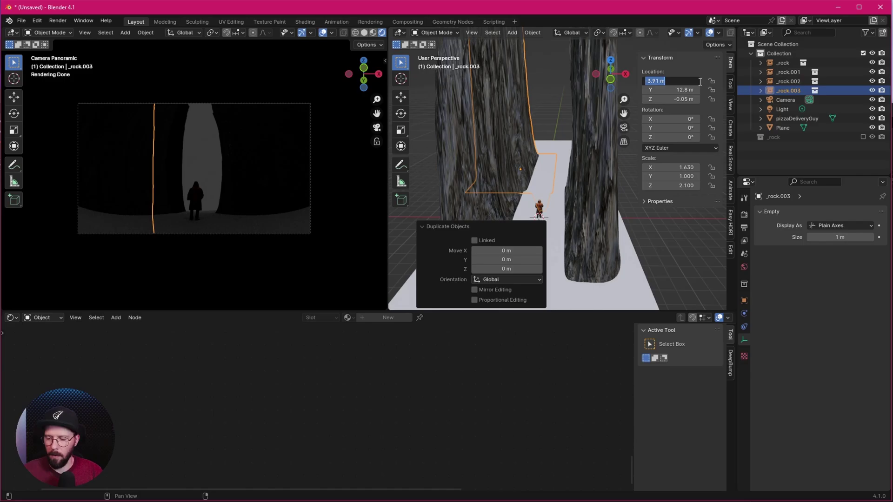
key(Home)
key(Return)
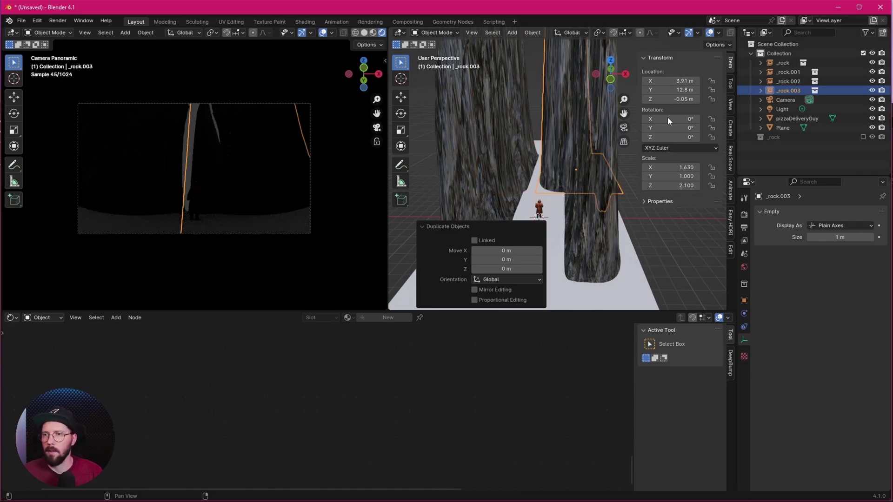
click(692, 137)
text(180)
key(Return)
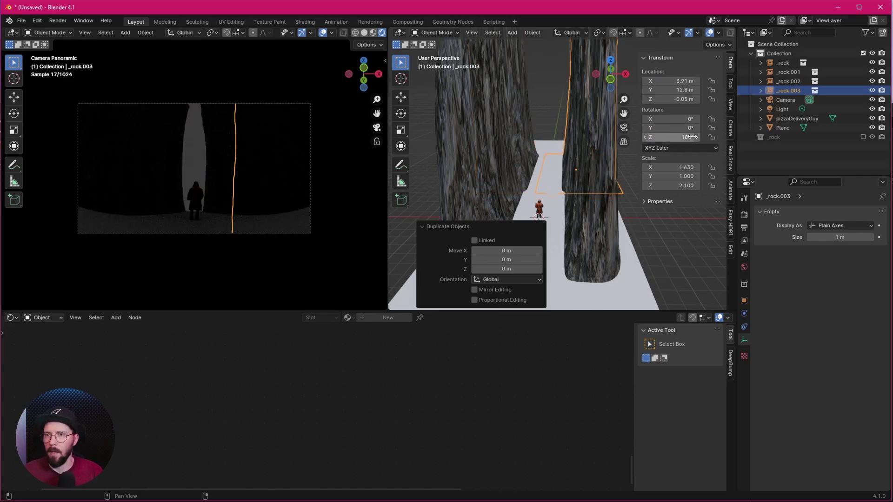
drag(682, 81, 674, 81)
click(542, 170)
middle_drag(568, 189, 544, 207)
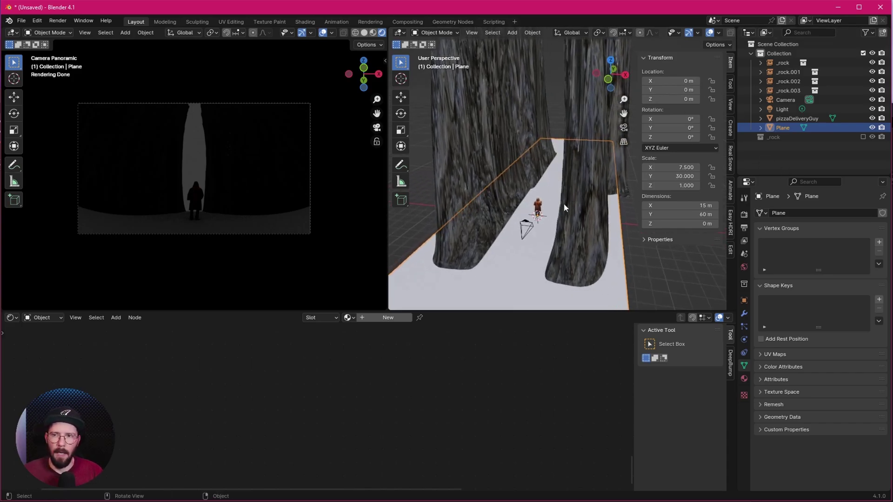
Toggle the Light's visibility off and on to check its effect
click(876, 110)
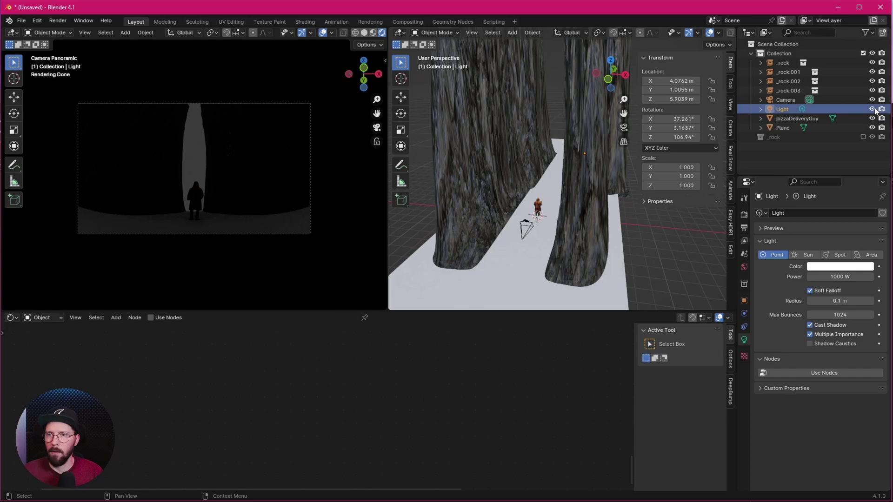
click(872, 109)
click(872, 108)
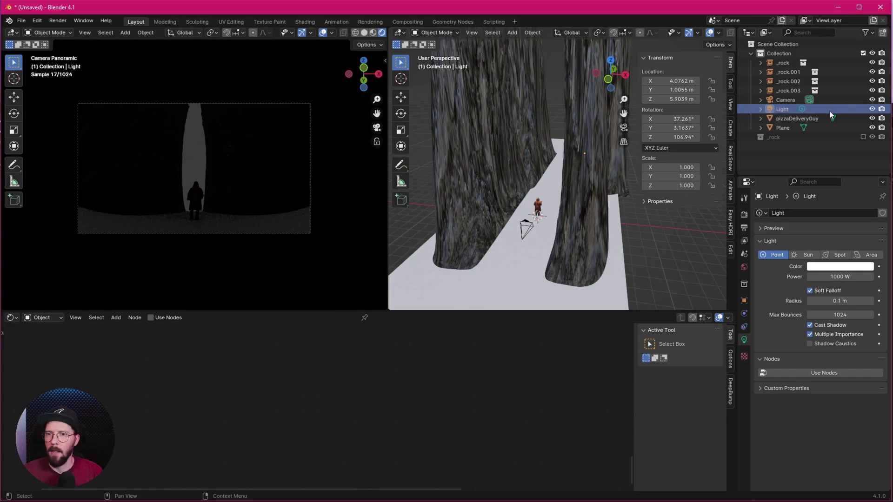
middle_drag(628, 163, 558, 178)
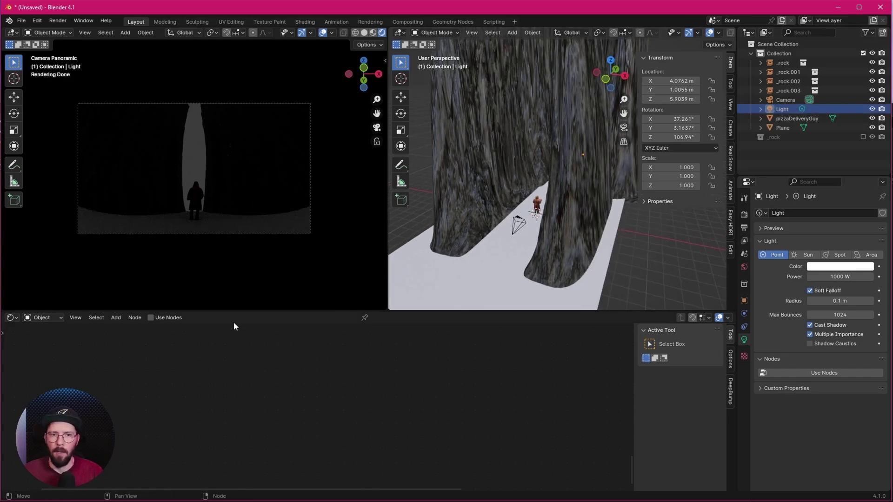
mouse_move(519, 221)
middle_down()
mouse_move(481, 190)
mouse_move(526, 210)
middle_up()
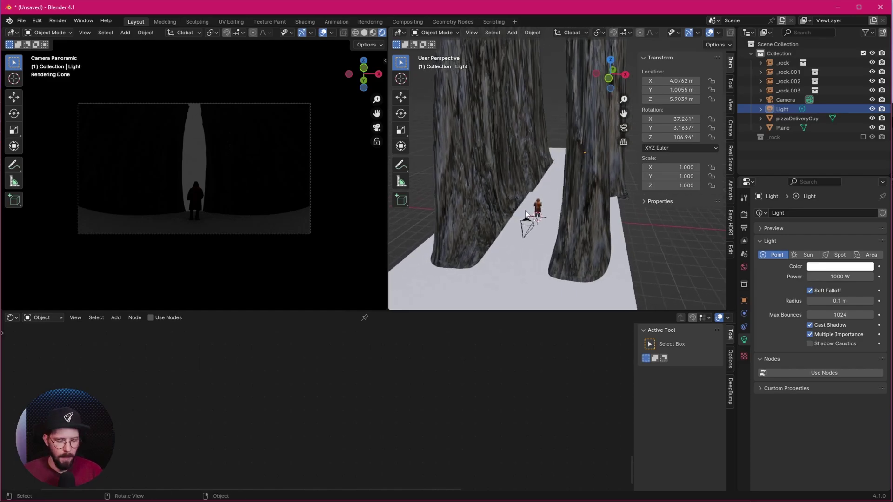
Add a cube sized 3 × 0.5 × 11 m
key(shift+a)
mouse_move(526, 209)
click(573, 219)
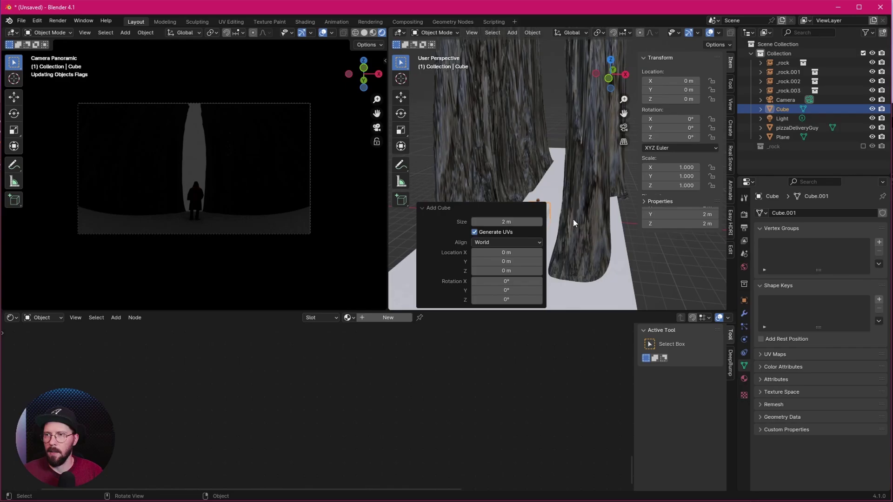
click(690, 205)
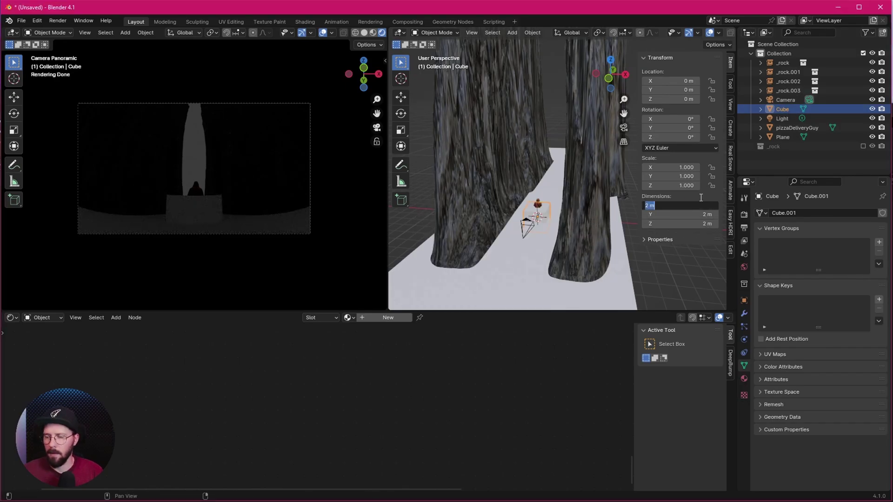
text(3)
key(Tab)
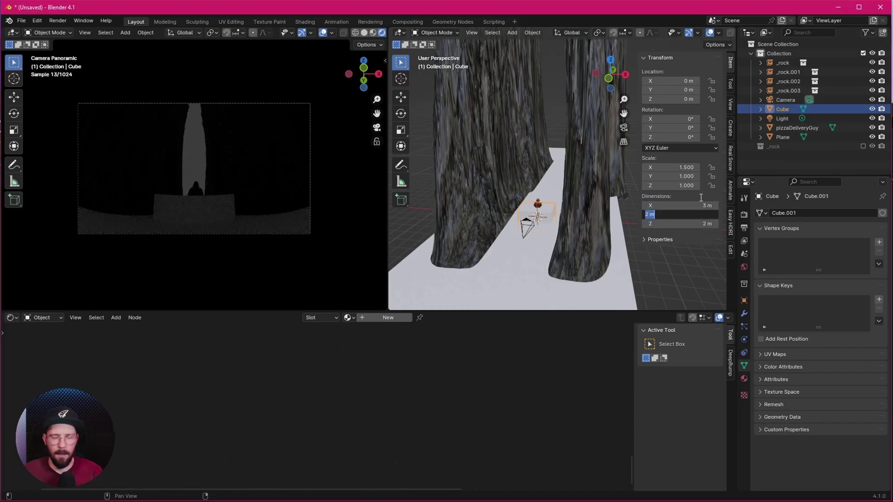
text(.5)
key(Tab)
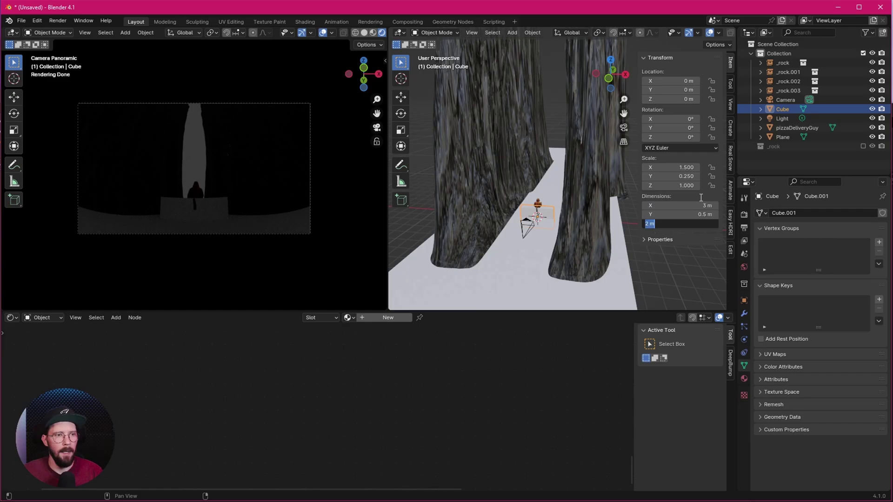
text(11)
key(Return)
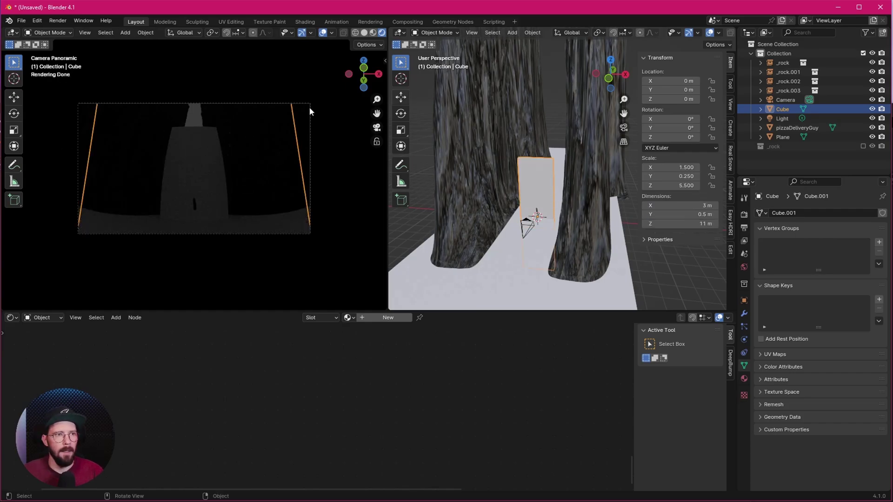
Place the cube at Y 13.4 m and Z 5 m
click(672, 90)
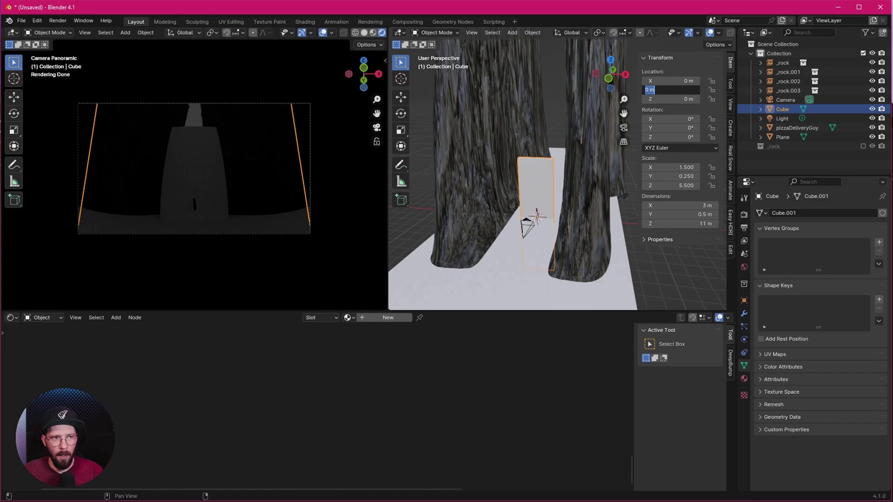
text(13.4)
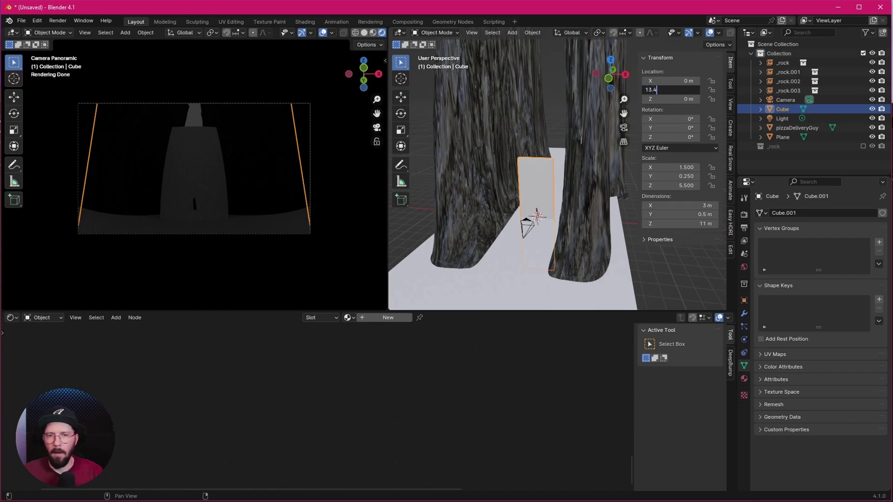
key(Return)
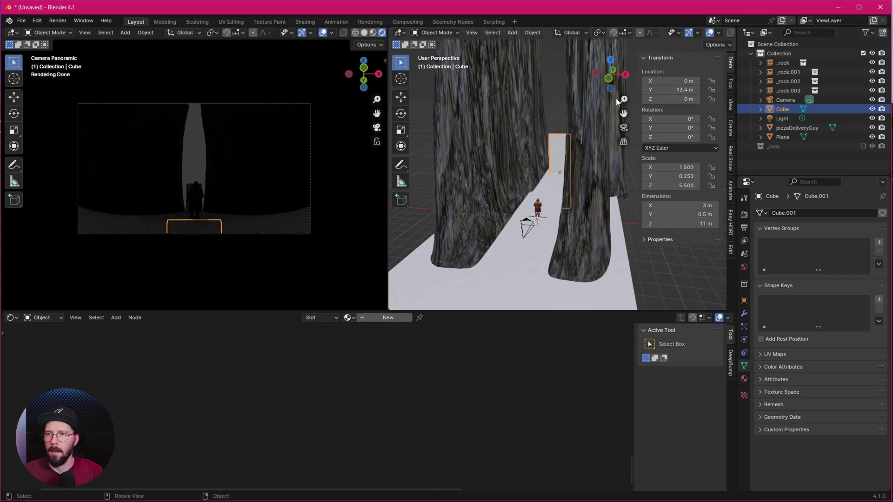
click(686, 99)
text(5)
key(Return)
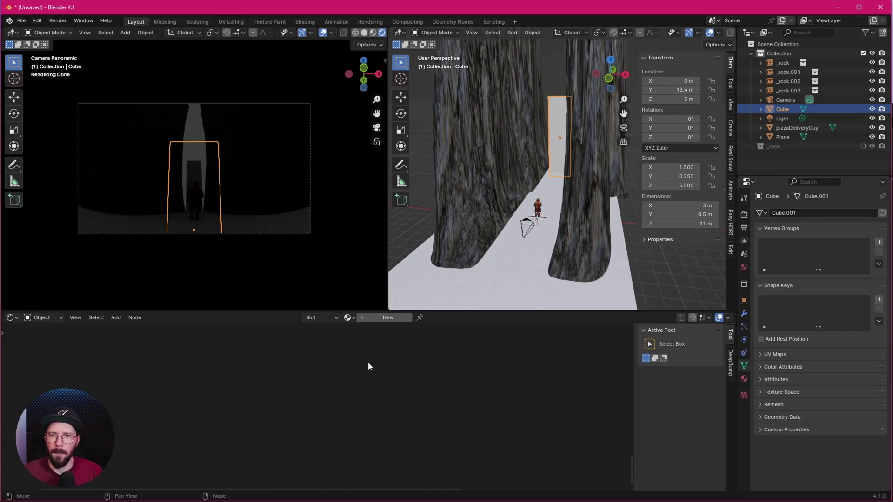
Create a material named m_lighbox for the cube and darken its base colour
click(388, 320)
click(371, 318)
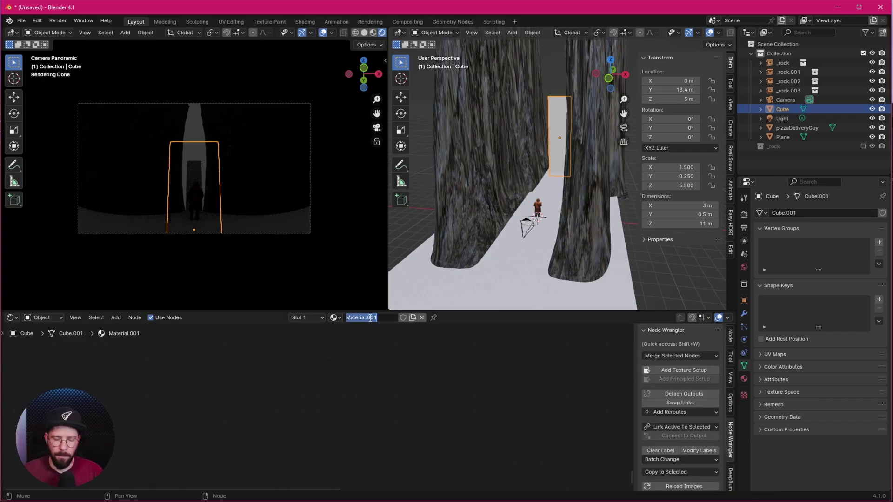
text(m)
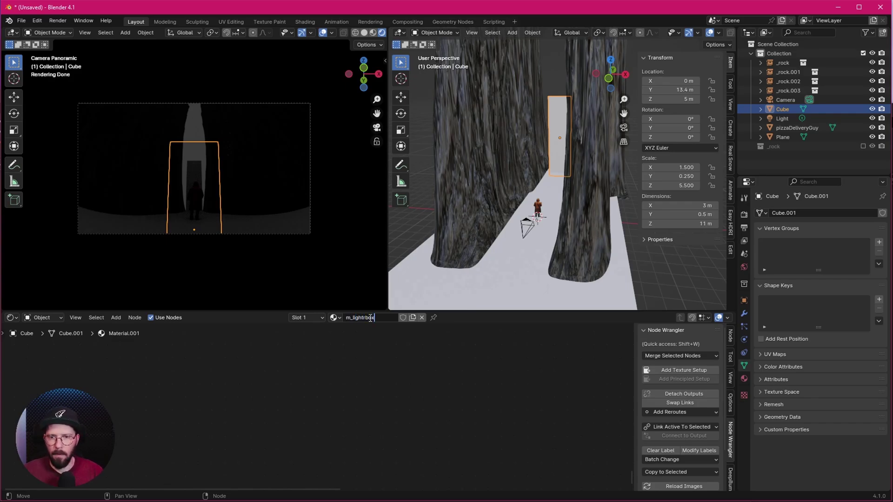
text(_lighbox)
key(Return)
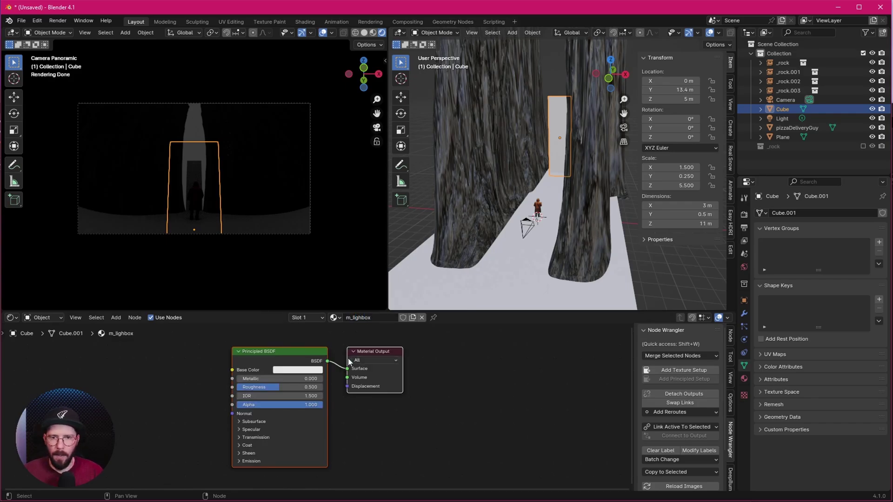
click(309, 369)
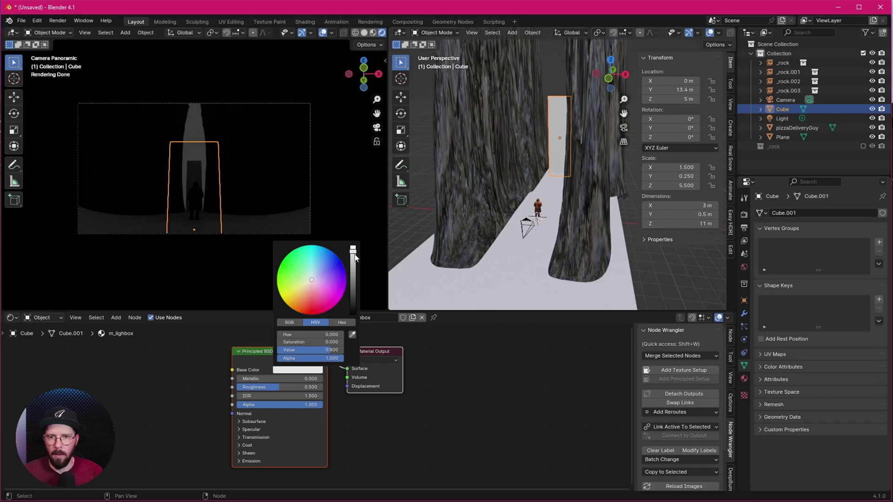
drag(355, 259, 354, 308)
Set the material's emission strength to 7
middle_drag(240, 453, 244, 401)
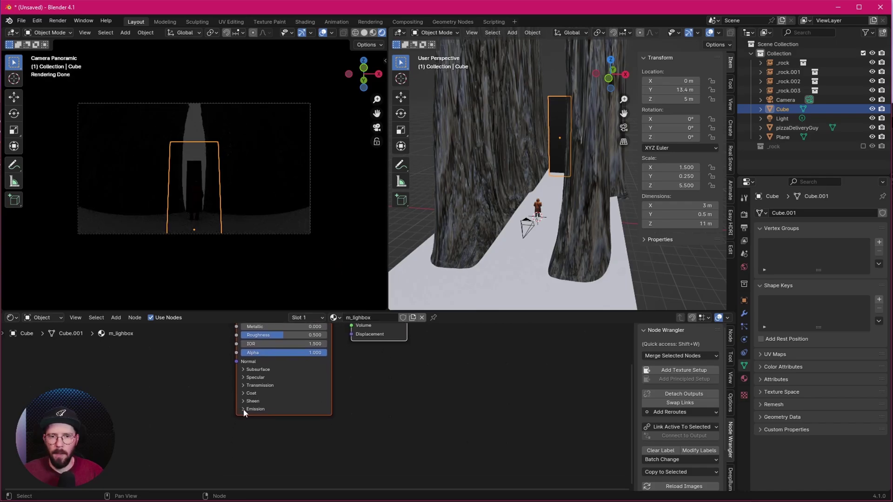
click(244, 413)
middle_drag(368, 426, 360, 398)
scroll(350, 393, up, 2)
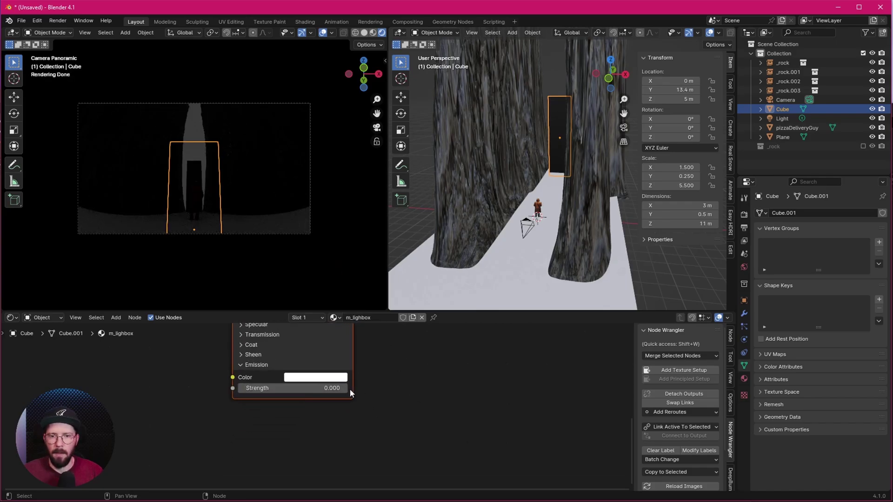
click(326, 389)
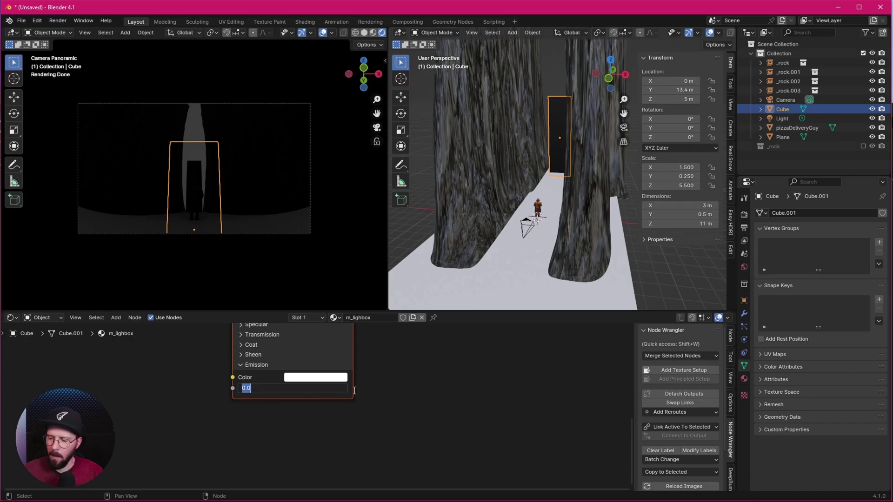
text(7)
key(Return)
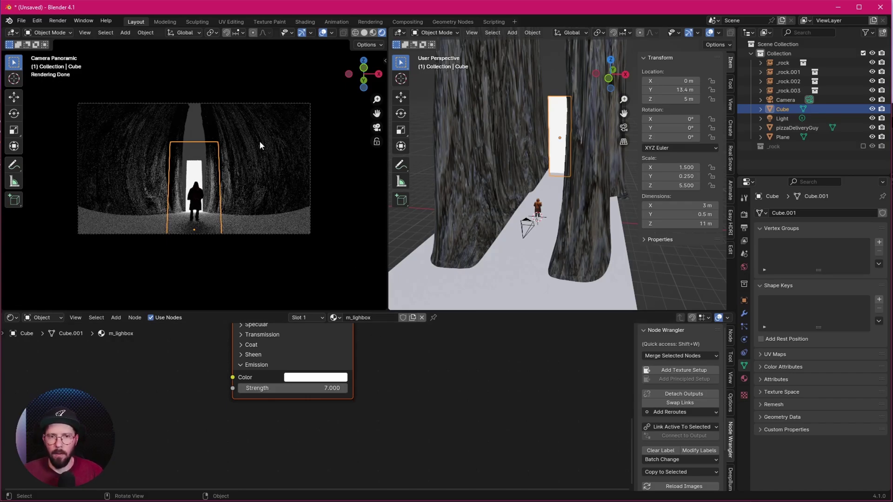
Turn off viewport overlays and view the glowing doorway among the rock pillars
click(324, 32)
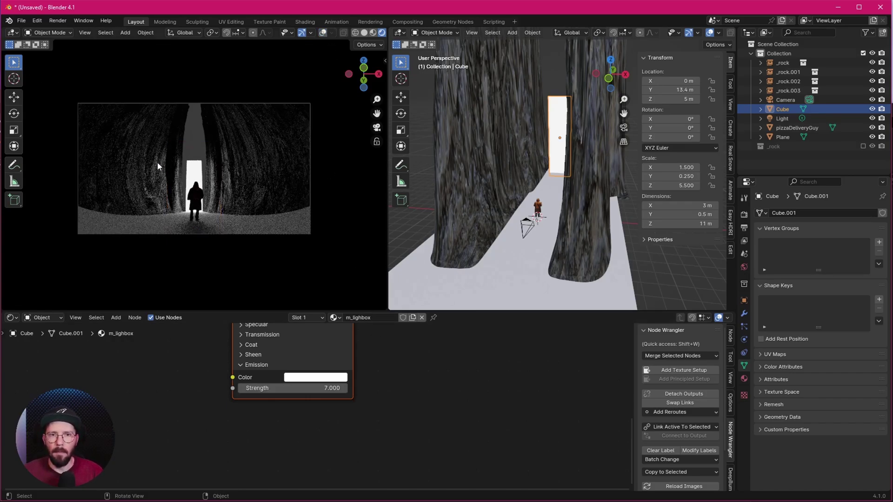
scroll(227, 181, up, 1)
scroll(228, 186, down, 1)
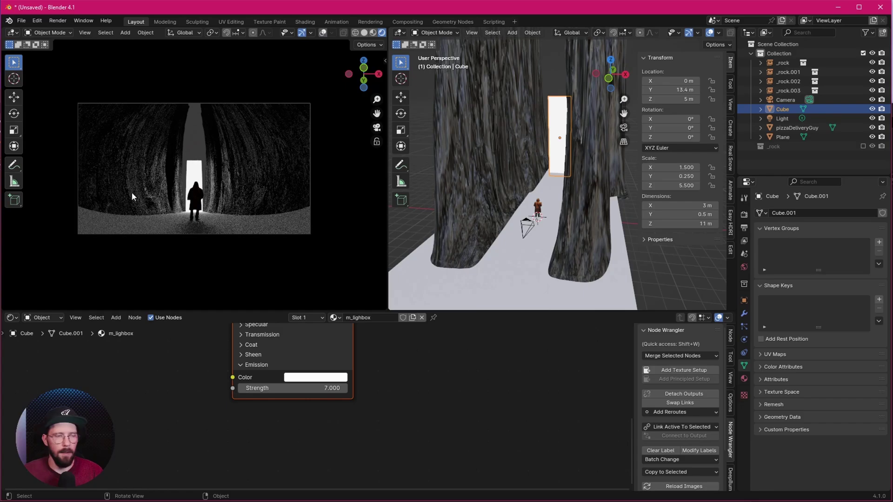
middle_drag(431, 221, 515, 193)
Duplicate rock pillar _rock.003 in place and set the copy's X to -0.4 m
click(514, 193)
middle_drag(593, 244, 543, 222)
key(shift+d)
right_click(601, 238)
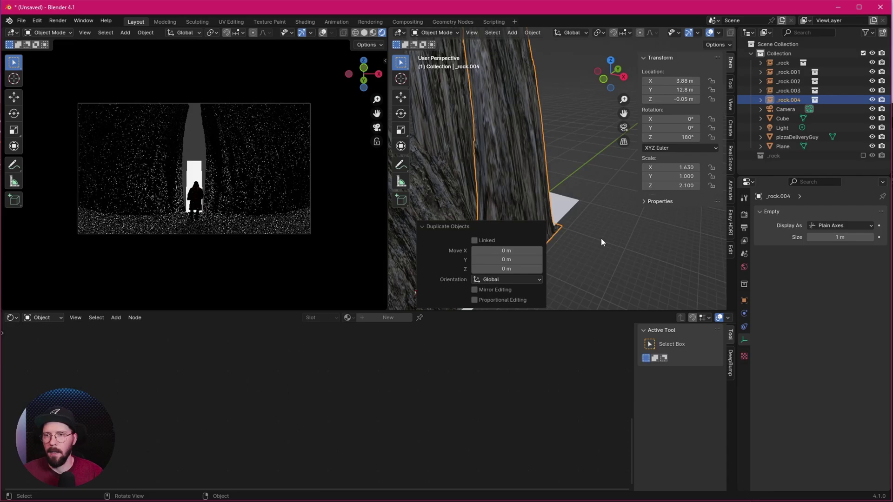
double_click(675, 80)
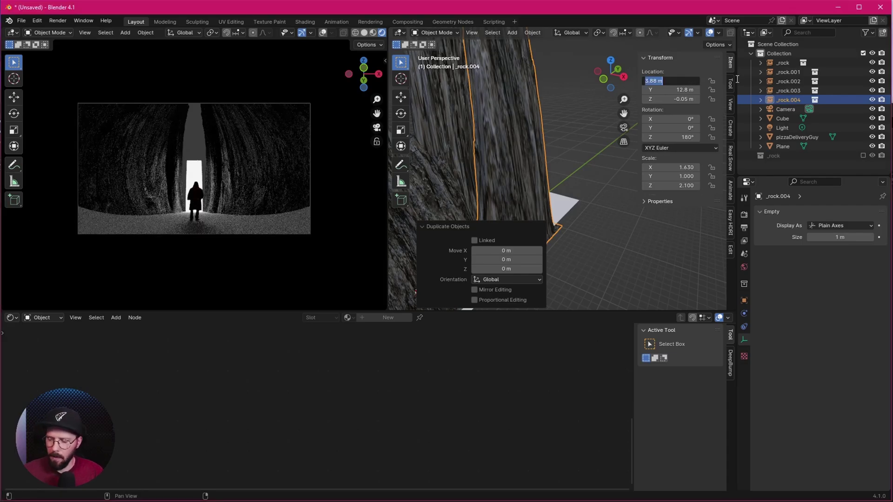
text(-4)
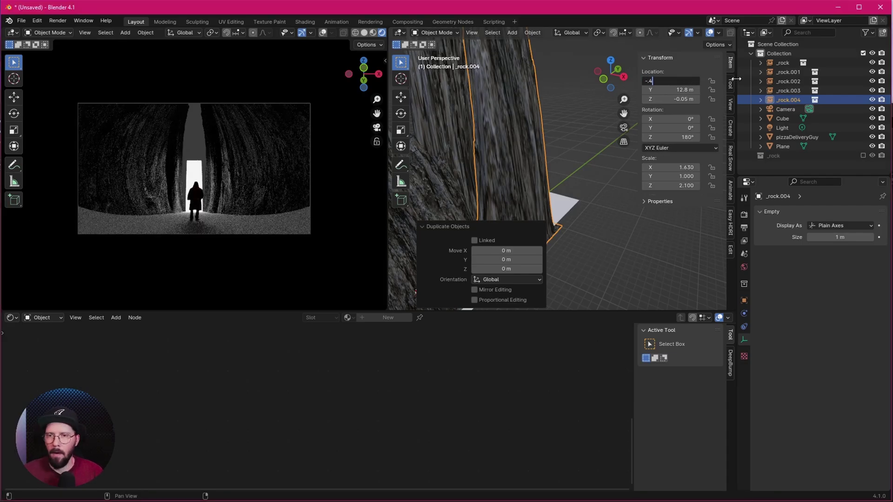
key(Return)
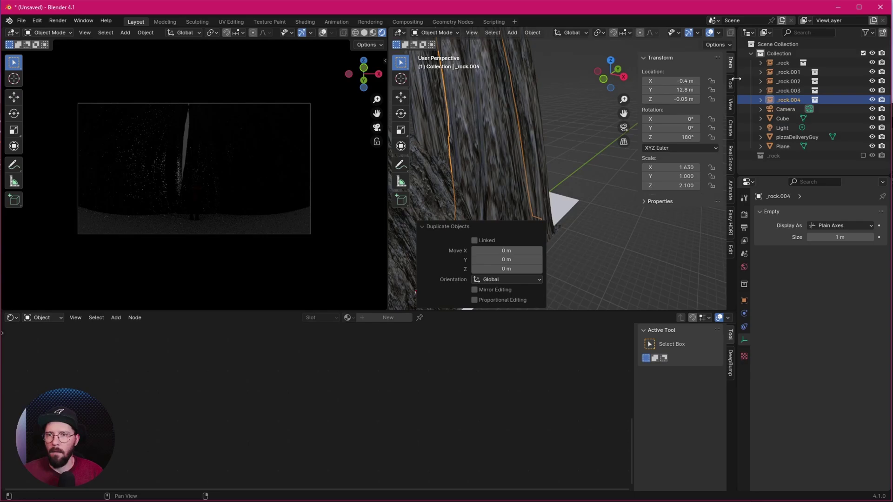
Move the copy to Y 19.5 m and rotate it -90° on Z
click(673, 90)
text(19.5)
key(Return)
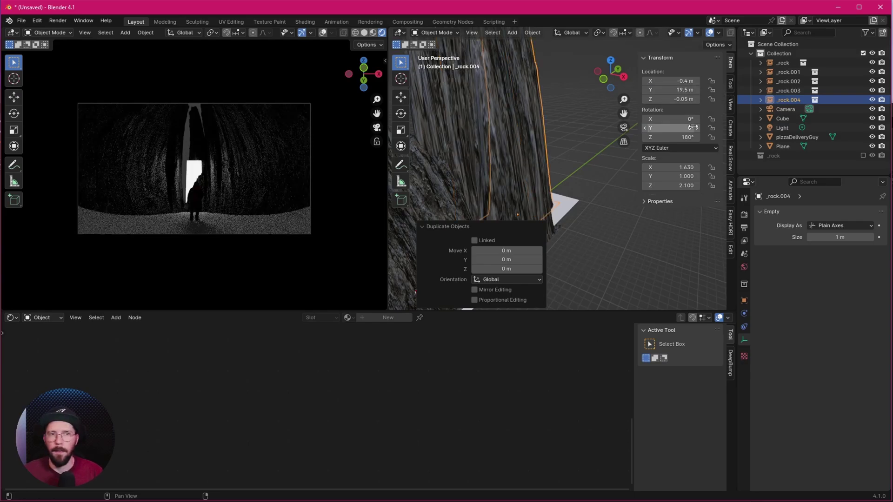
click(685, 137)
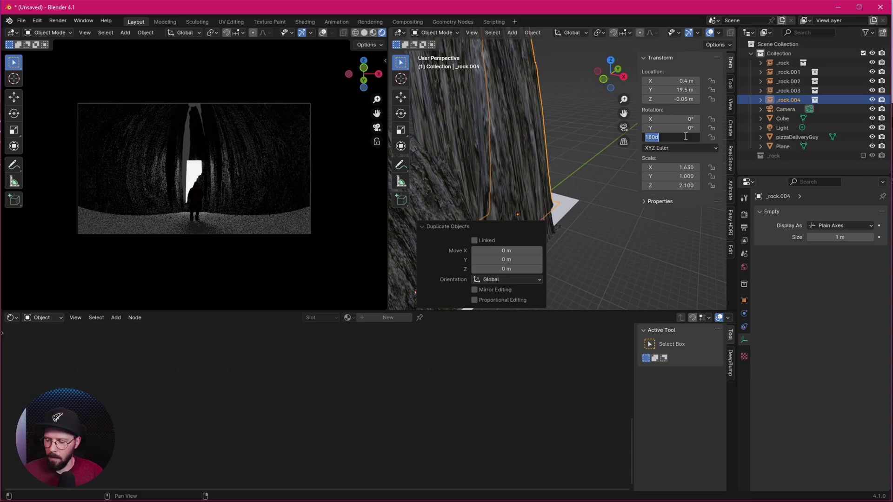
text(-90)
key(Return)
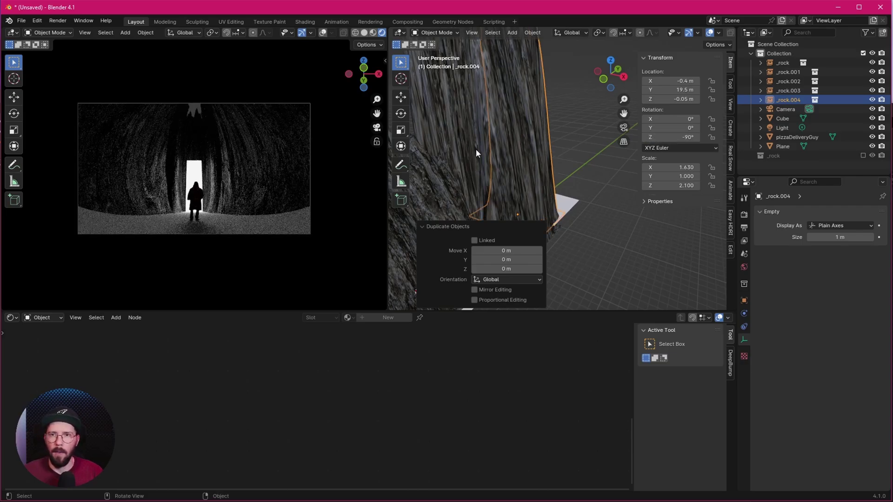
middle_drag(476, 149, 549, 129)
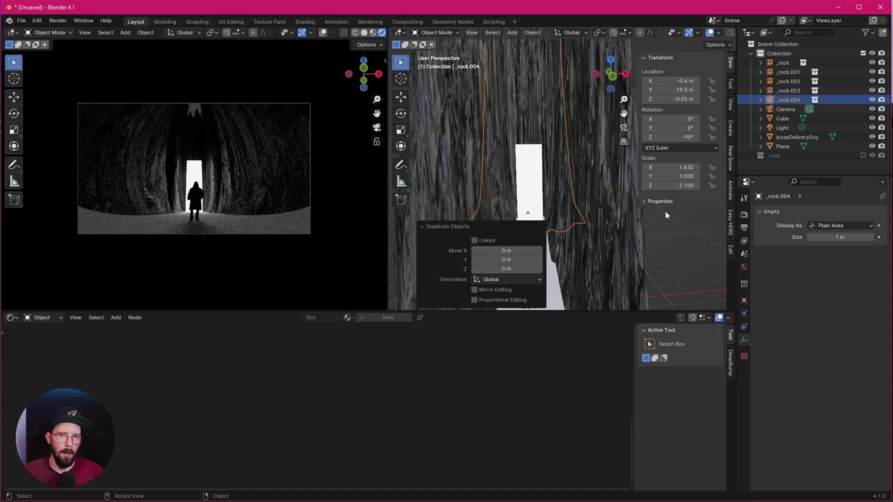
Set the World background colour to black in World Properties
click(744, 267)
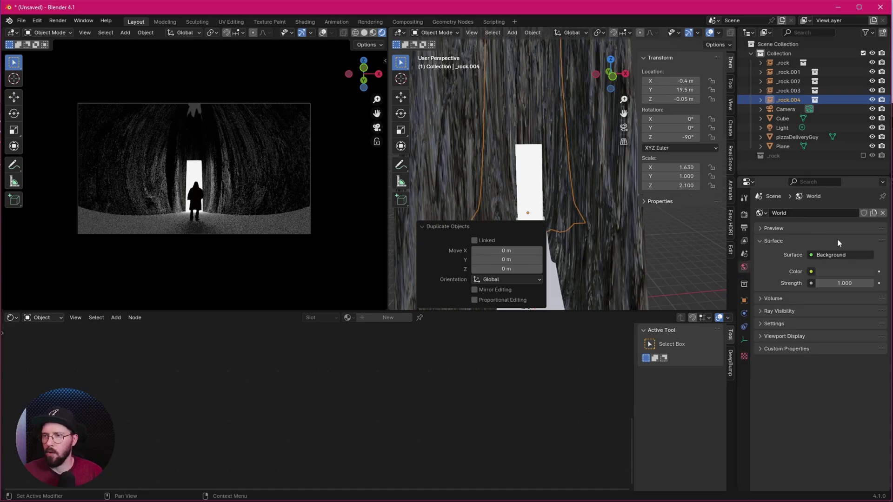
click(833, 273)
drag(877, 140, 877, 225)
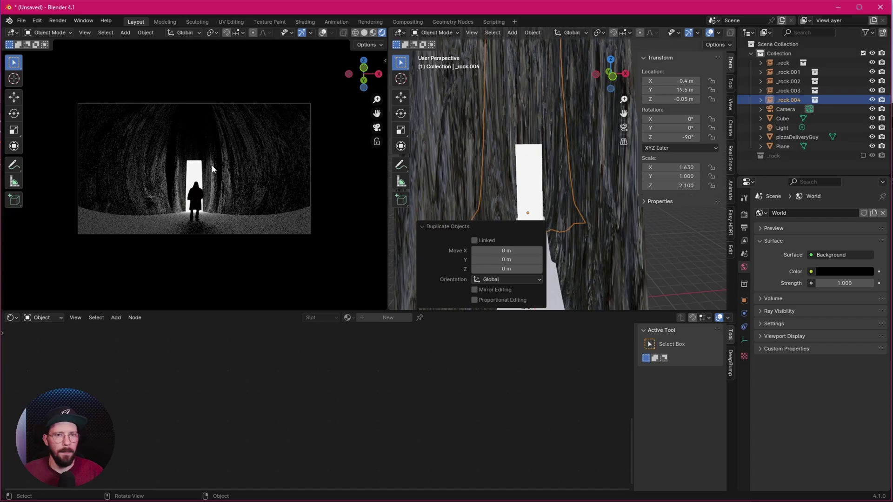
scroll(637, 259, down, 3)
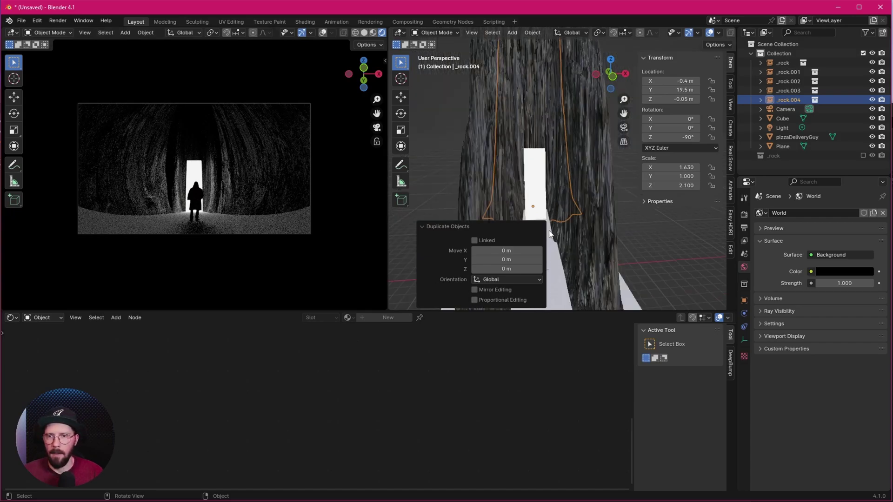
Select the floor Plane and give it a new material
middle_drag(637, 260, 578, 256)
click(579, 256)
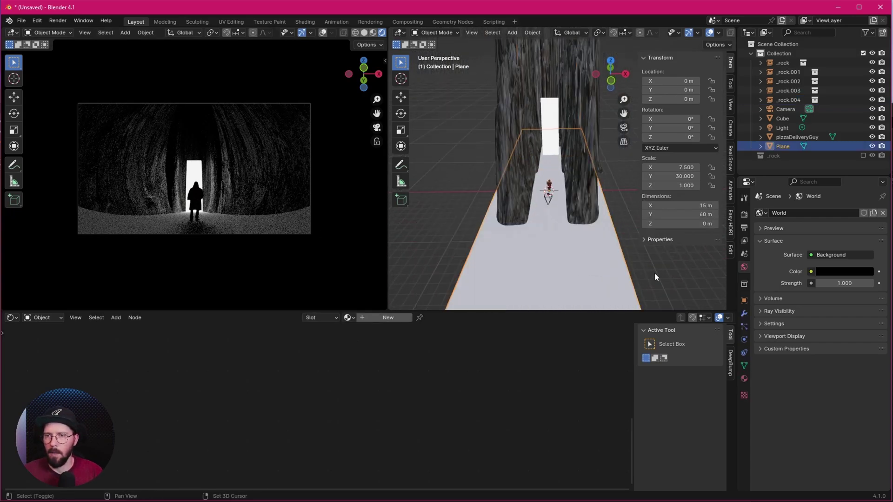
scroll(544, 215, up, 4)
click(393, 317)
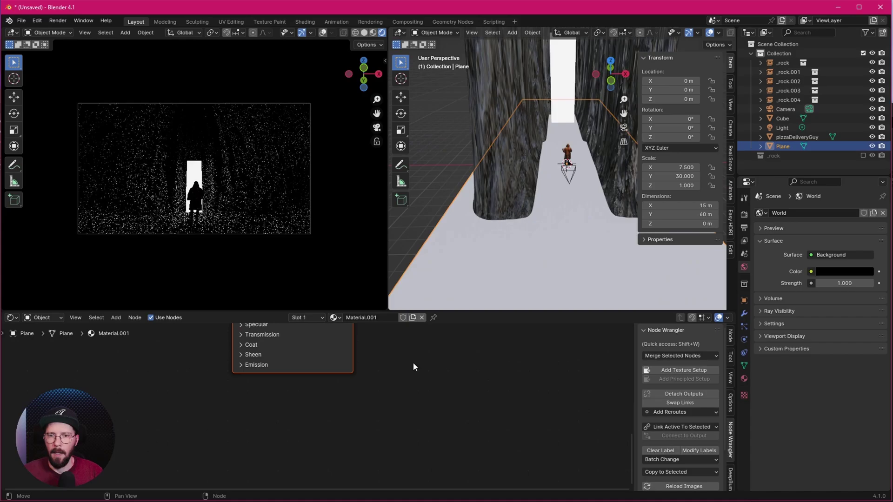
scroll(393, 365, up, 4)
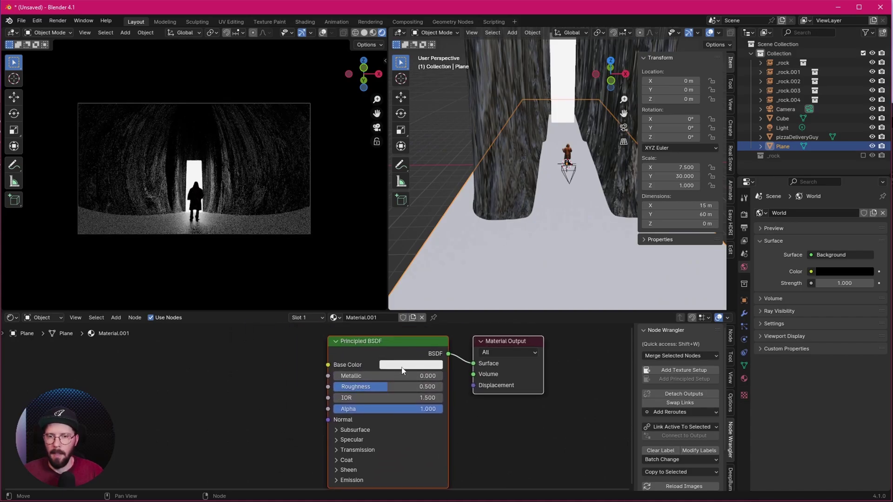
Make the floor material's base colour black with roughness 0.2, then deselect all
click(436, 366)
drag(453, 339, 389, 339)
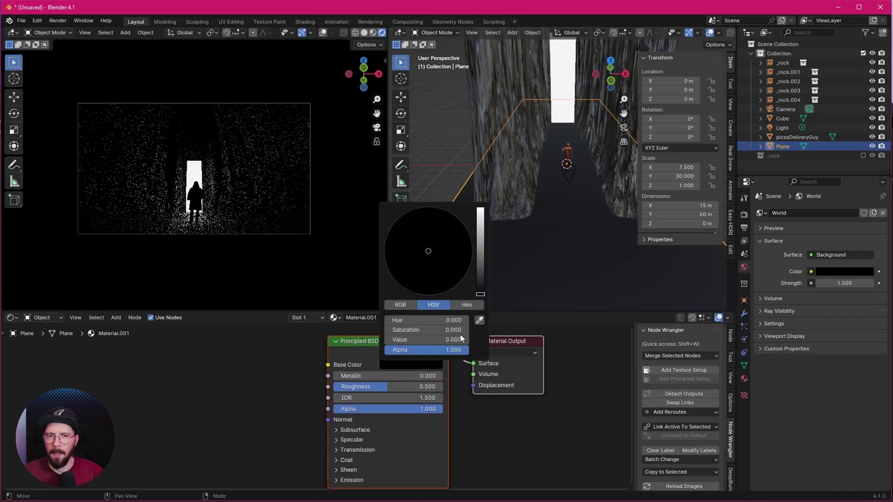
scroll(413, 384, up, 3)
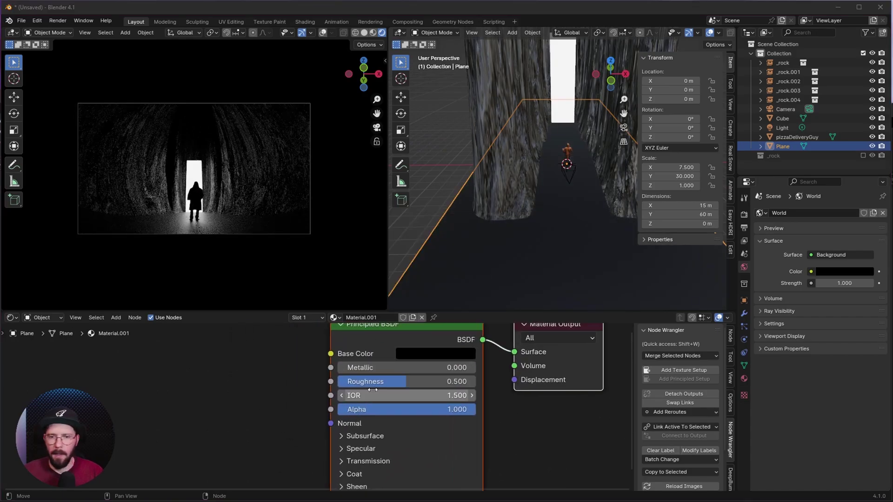
click(421, 383)
text(.2)
key(Return)
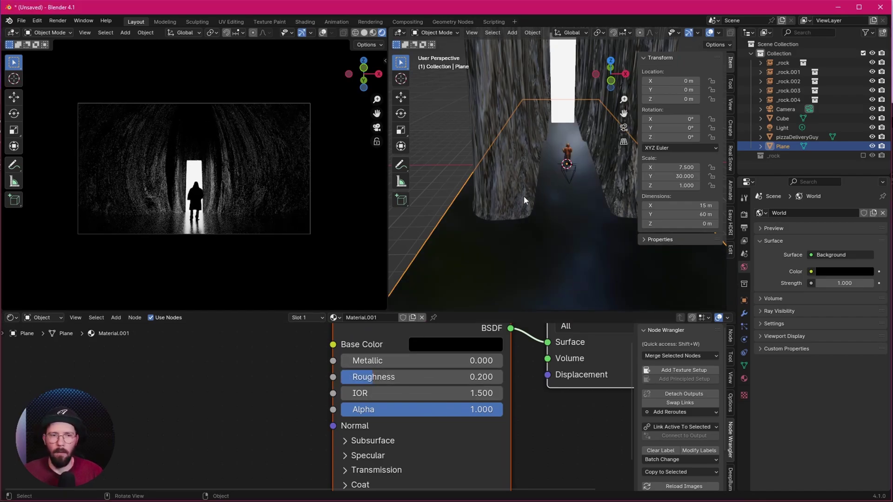
middle_drag(519, 214, 502, 226)
key(alt+a)
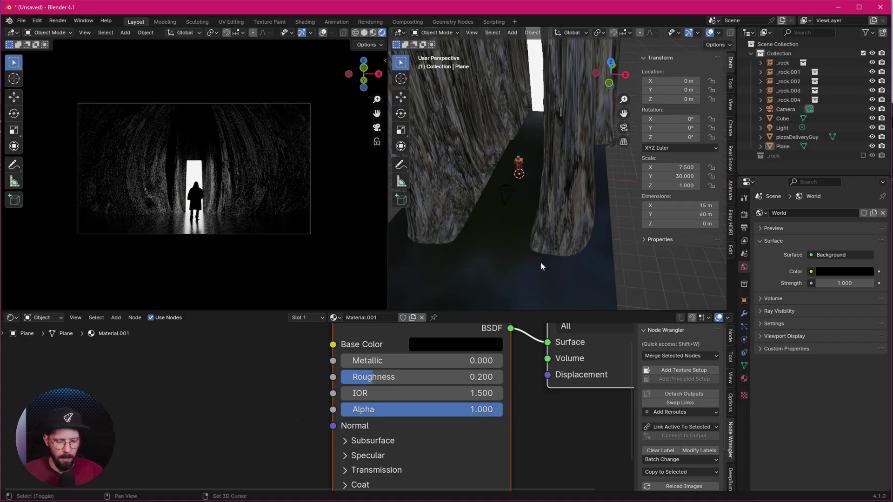
Add a noise Landscape mesh and collapse its generation settings
key(shift+a)
mouse_move(541, 263)
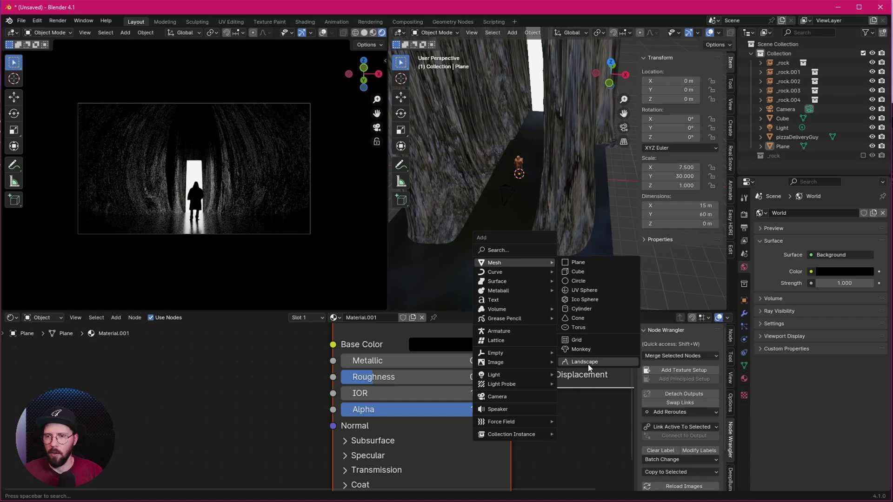
click(610, 358)
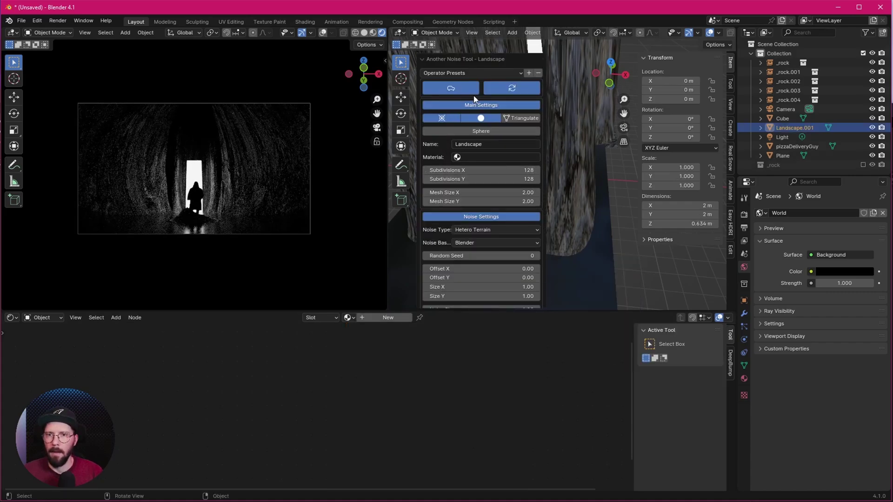
click(422, 59)
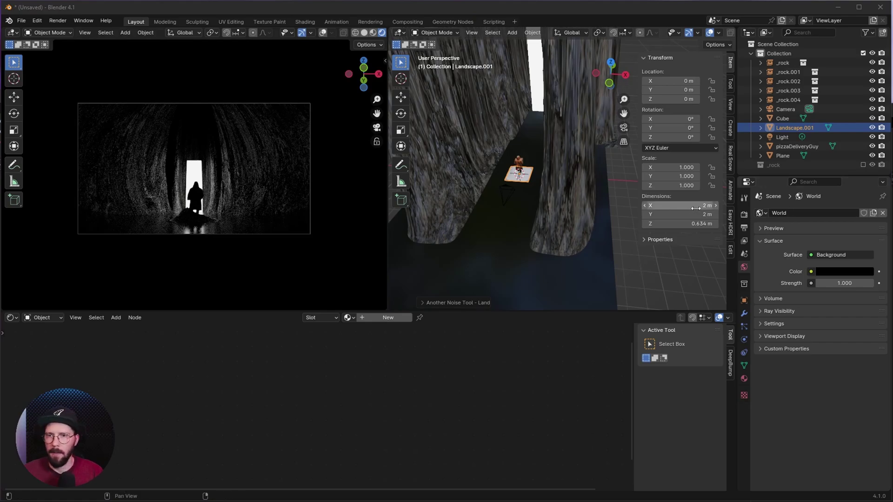
scroll(526, 177, up, 2)
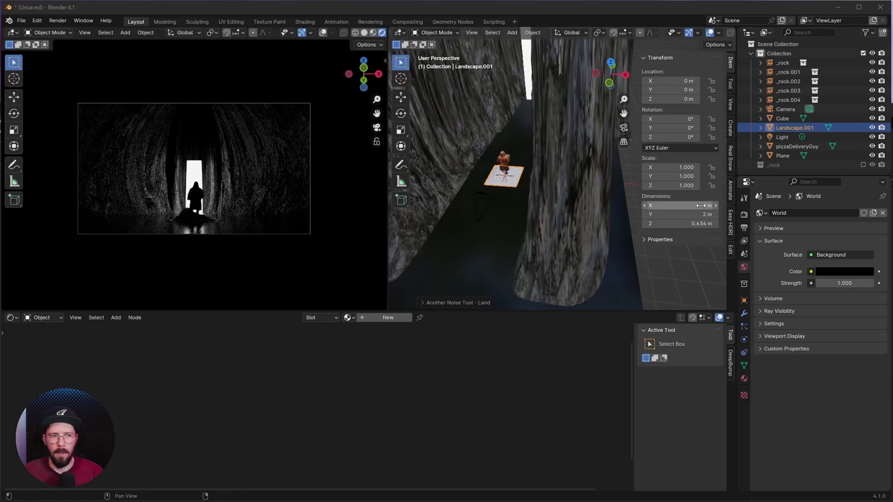
Set the landscape's dimensions to 15.2 × 14.2 × 0.334 m
click(701, 205)
text(15)
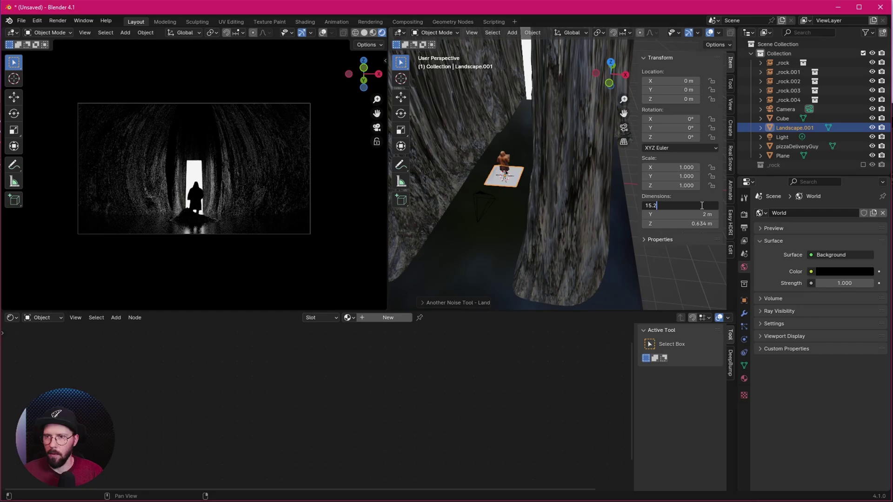
text(.2)
key(Tab)
text(14)
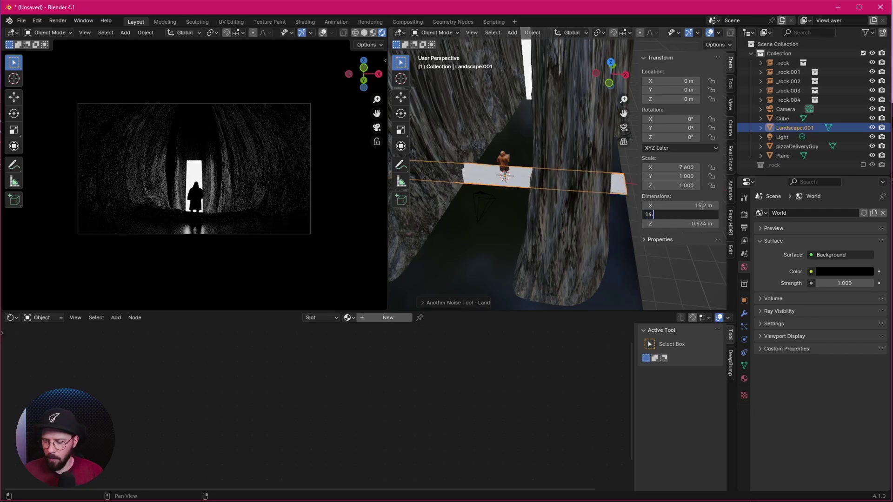
text(.2)
key(Tab)
key(BackSpace)
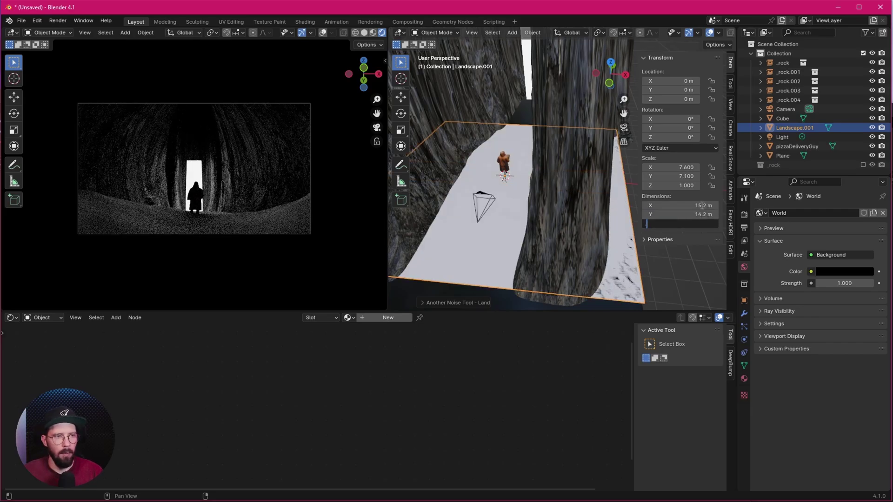
text(.334)
key(Return)
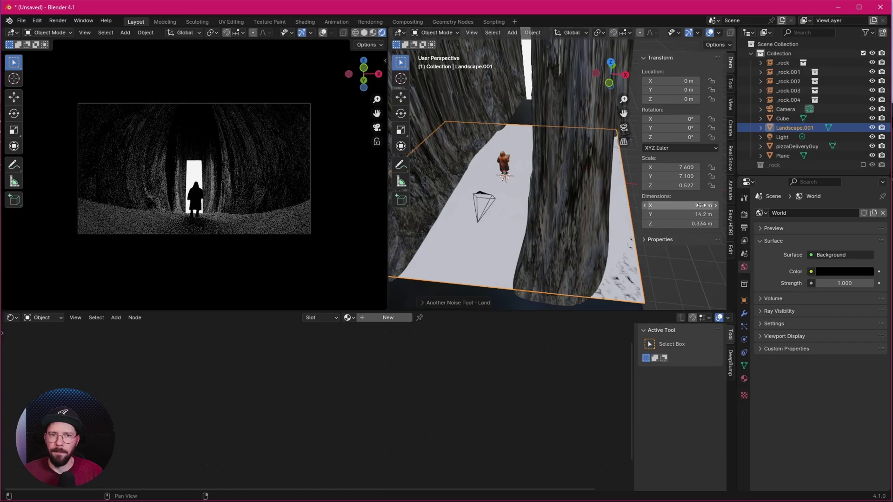
Place the landscape at X -2.1, Y -1.4, Z -0.07 m beneath the figure
click(678, 80)
key(BackSpace)
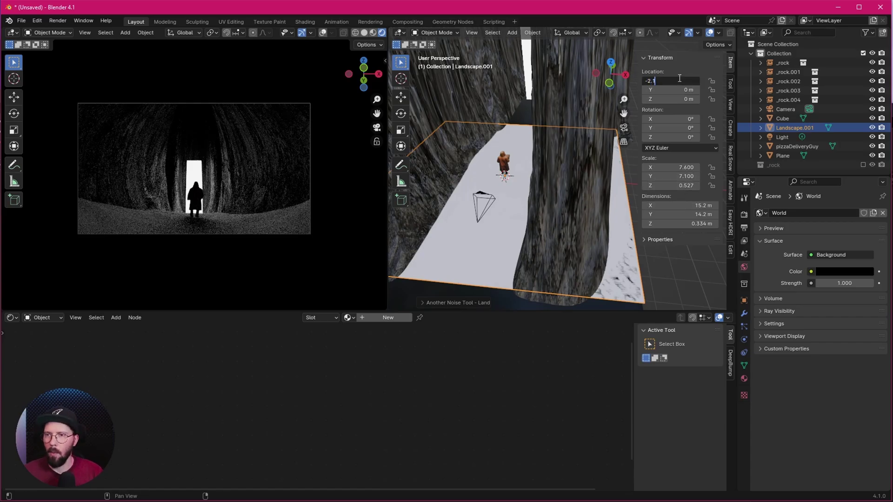
text(-2.1)
key(Tab)
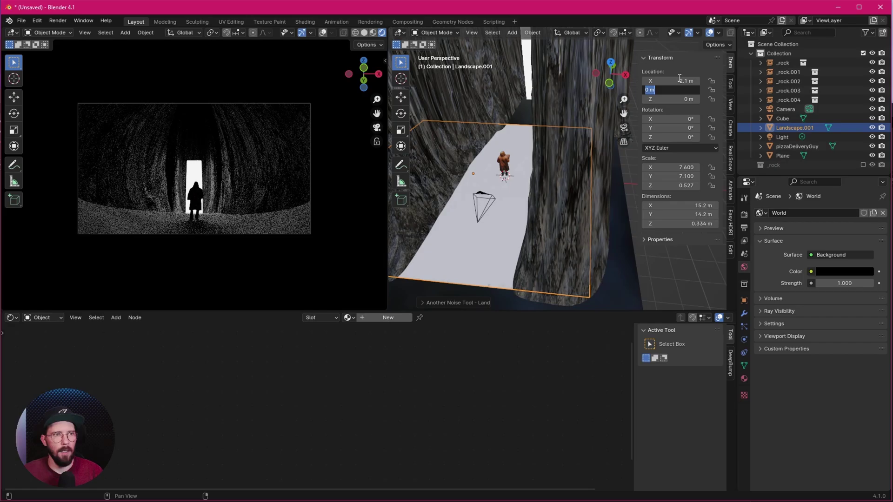
text(-)
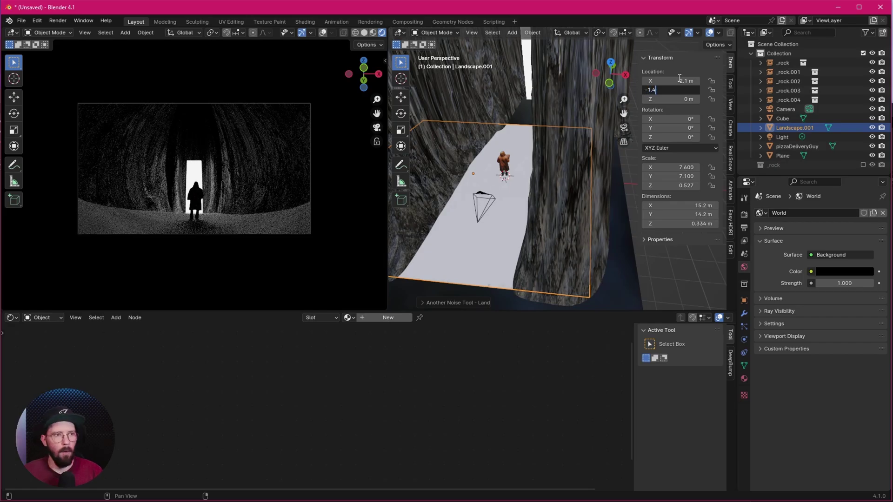
text(1.4)
key(Tab)
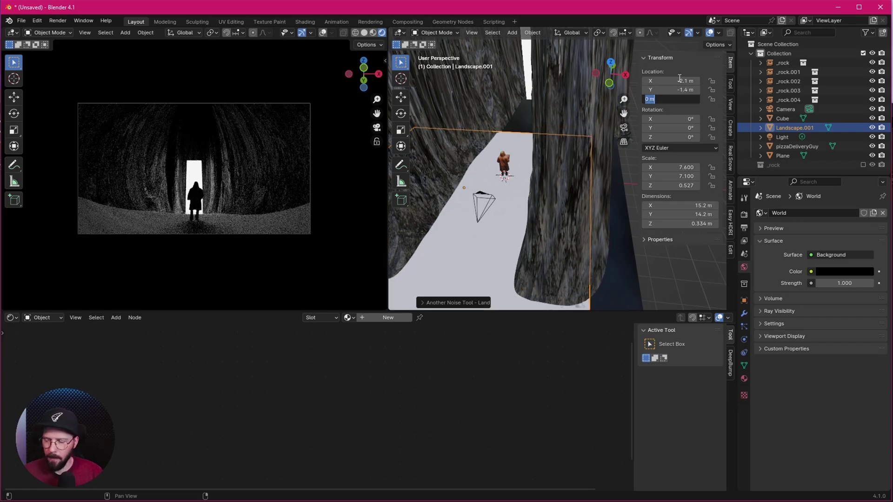
key(BackSpace)
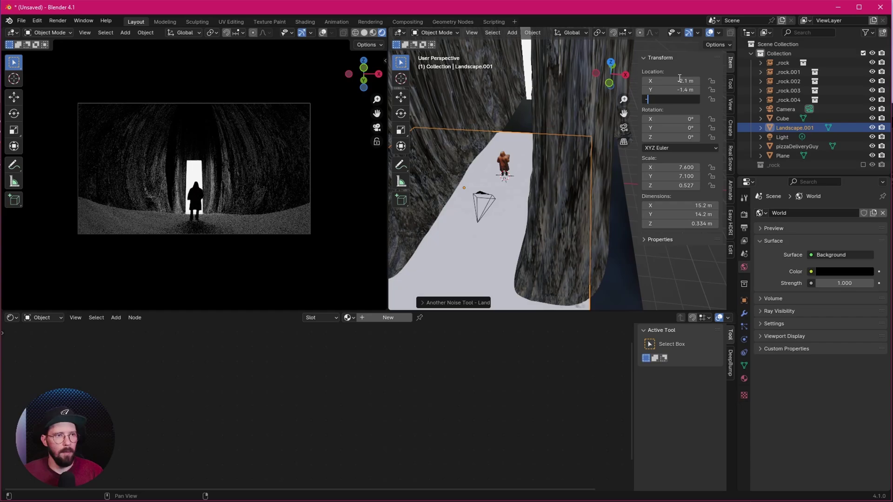
key(Return)
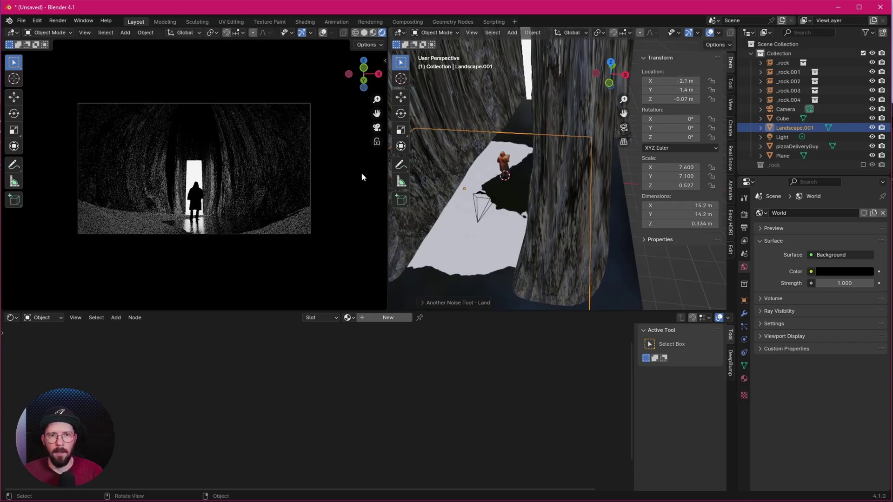
middle_drag(512, 140, 596, 119)
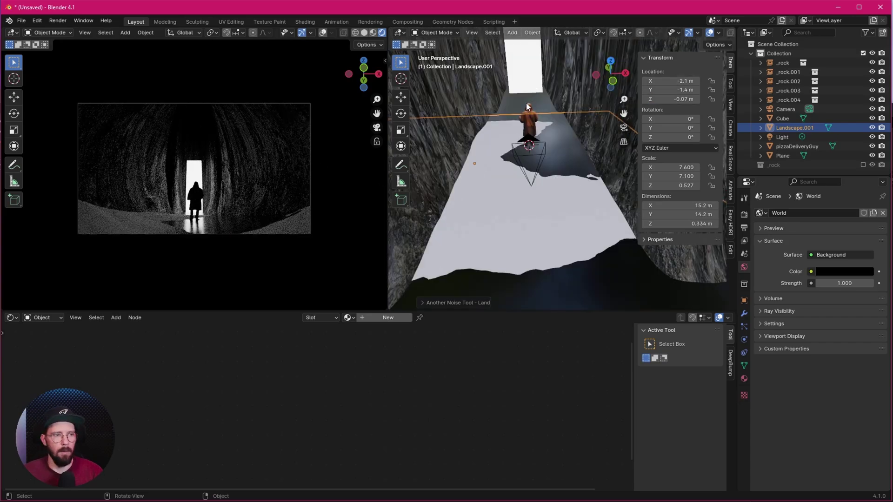
click(518, 236)
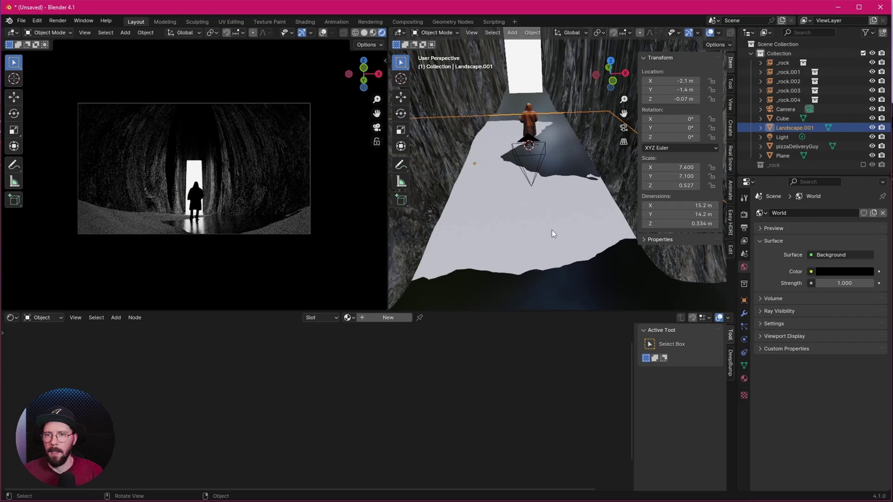
Assign m_rock to the landscape and make it a single-user copy, m_rock.001
click(348, 317)
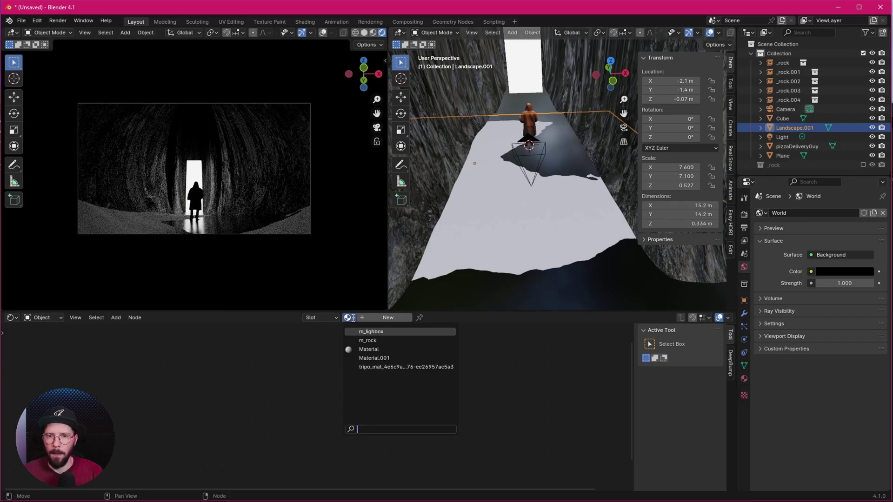
click(368, 341)
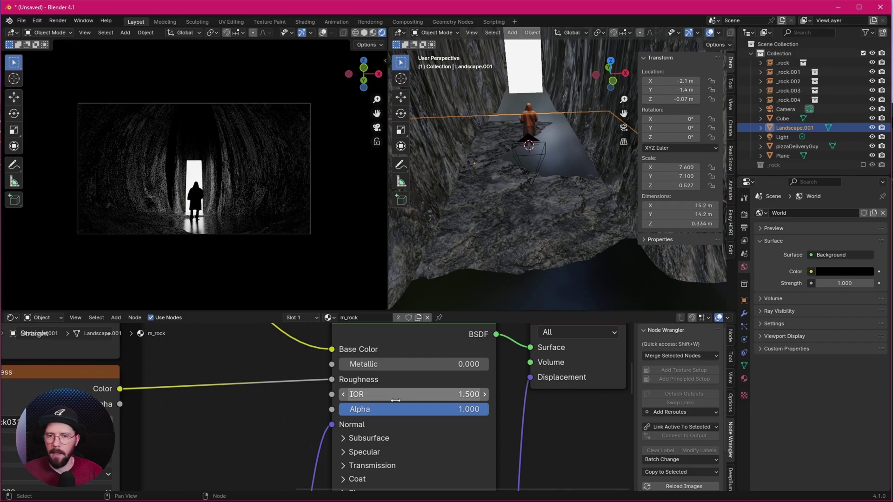
click(398, 318)
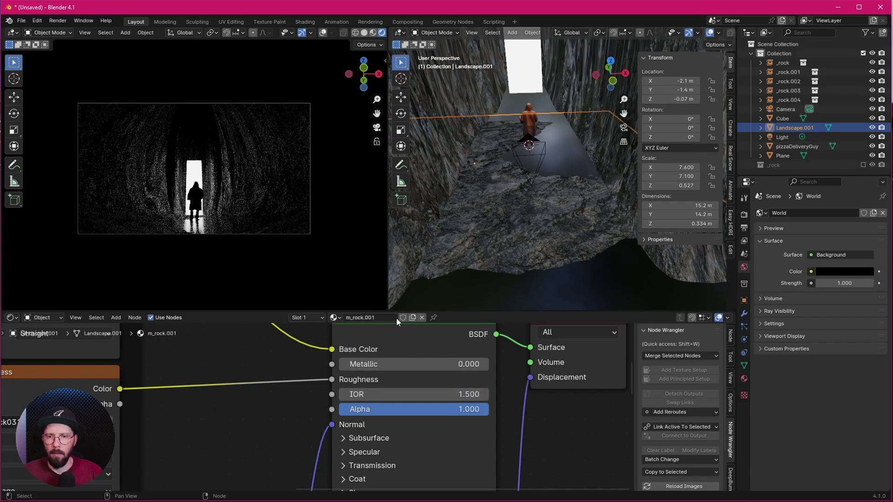
scroll(455, 423, down, 3)
middle_drag(455, 422, 370, 394)
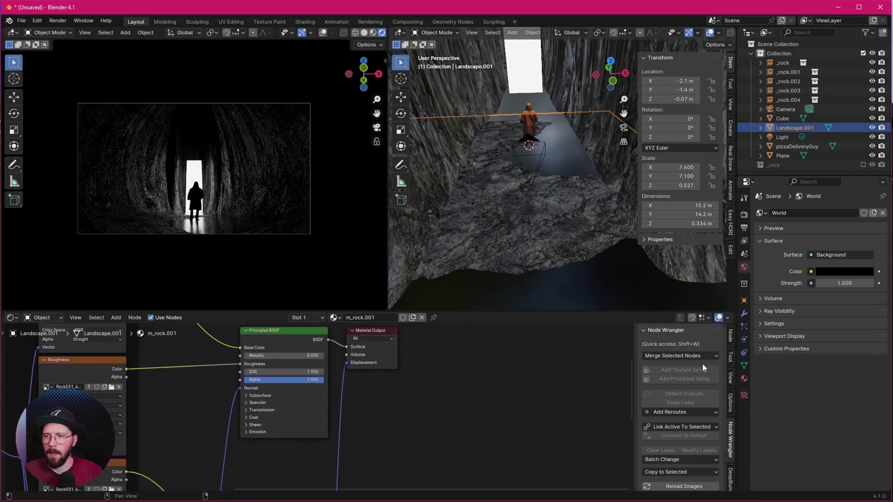
Switch m_rock.001's surface displacement method from Bump Only to Displacement and Bump
click(744, 379)
scroll(787, 346, down, 5)
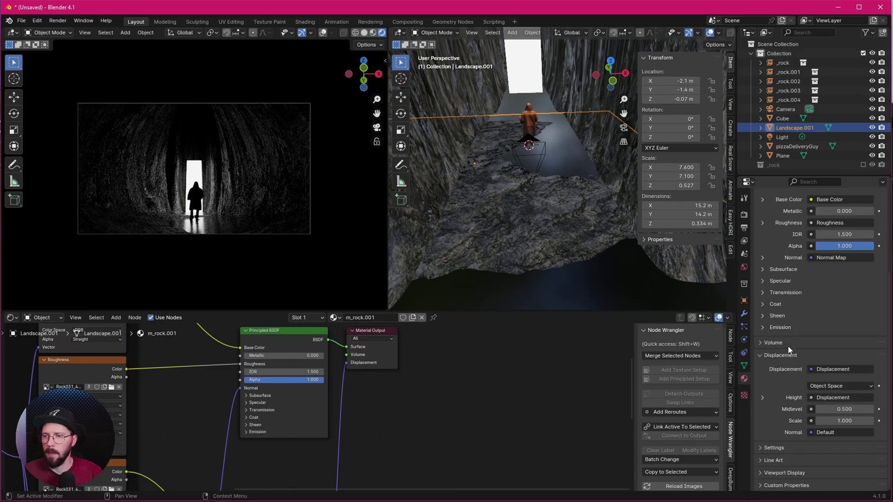
click(774, 447)
scroll(780, 432, down, 6)
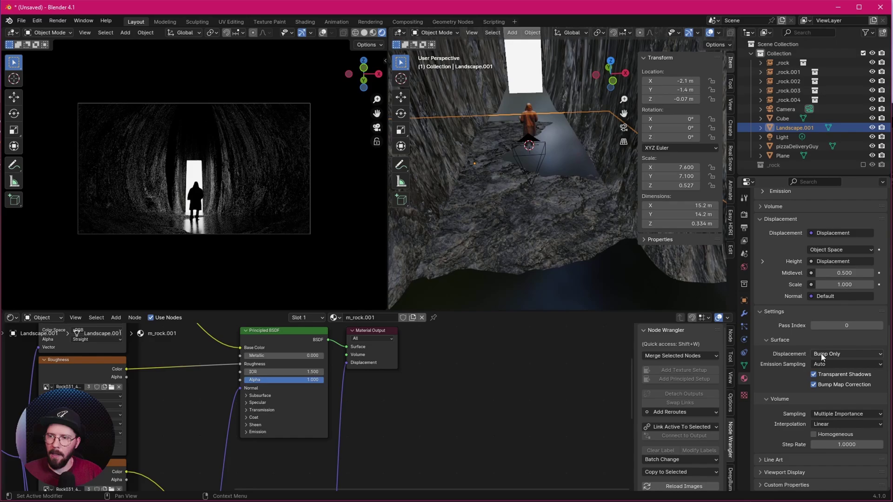
click(832, 355)
click(845, 386)
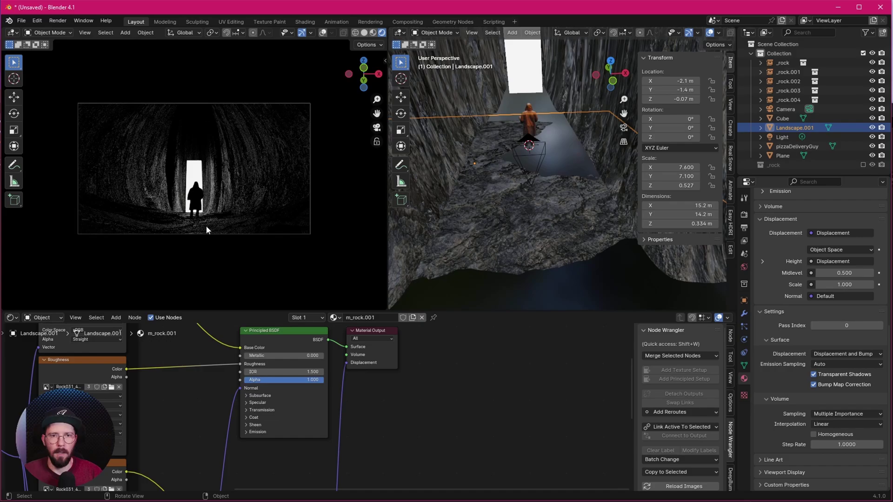
scroll(244, 227, up, 4)
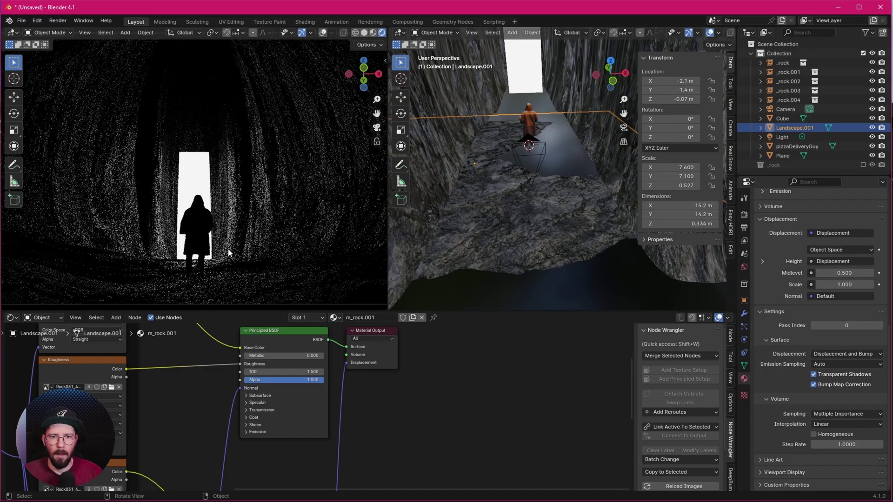
shift+middle_drag(252, 267, 243, 255)
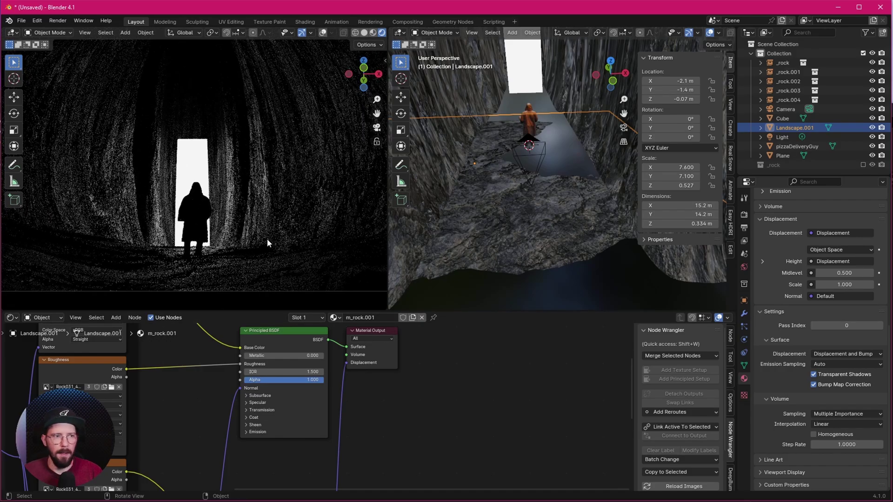
Set the Displacement node's Scale to 0.4
middle_drag(367, 400, 447, 354)
scroll(439, 419, down, 2)
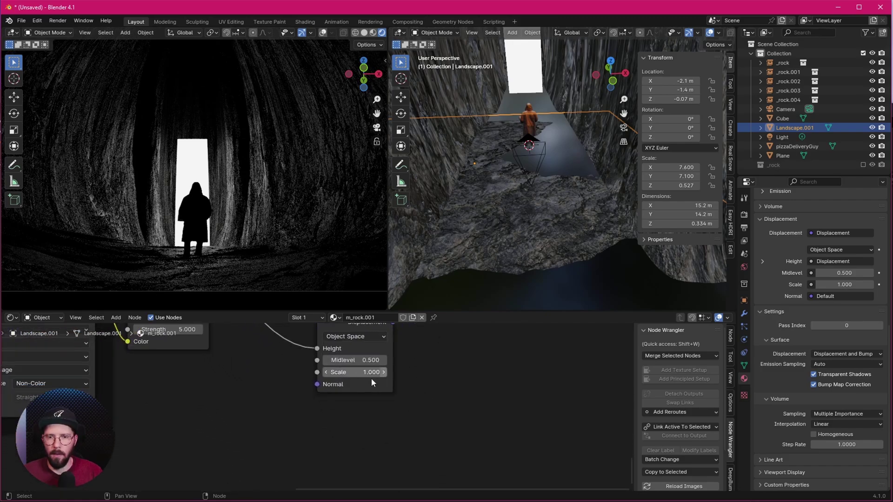
scroll(35, 485, up, 4)
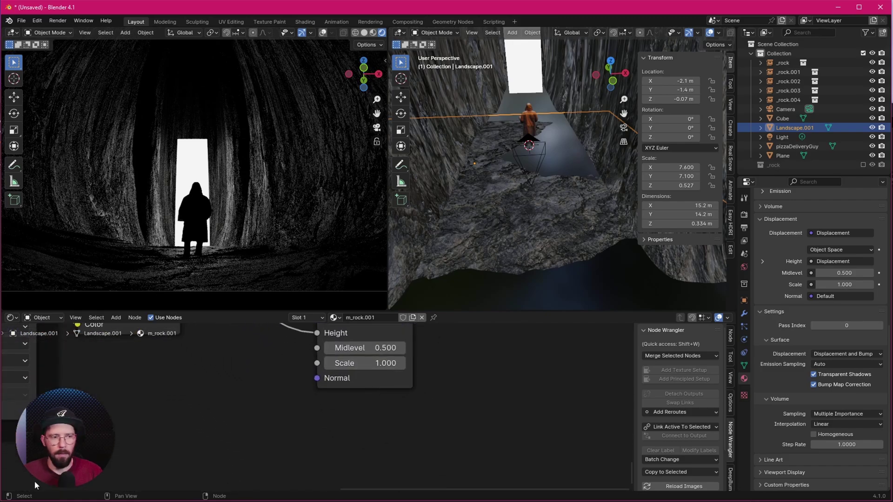
click(367, 367)
text(0.4)
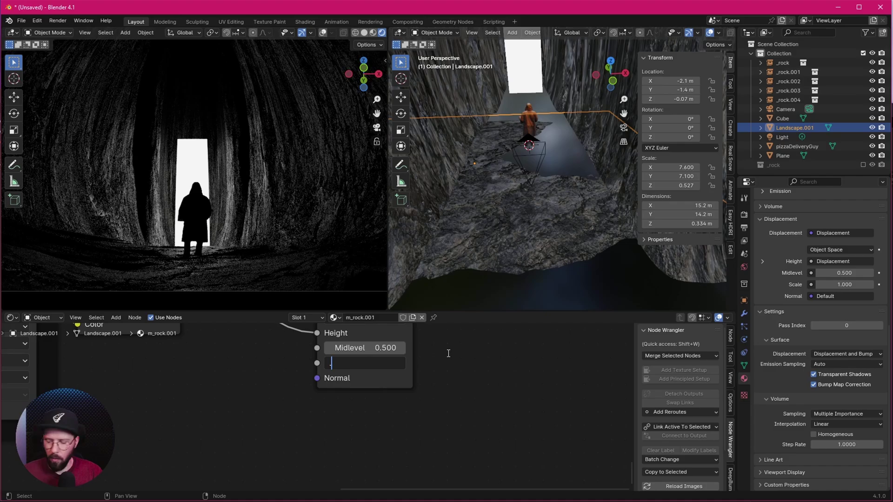
key(Return)
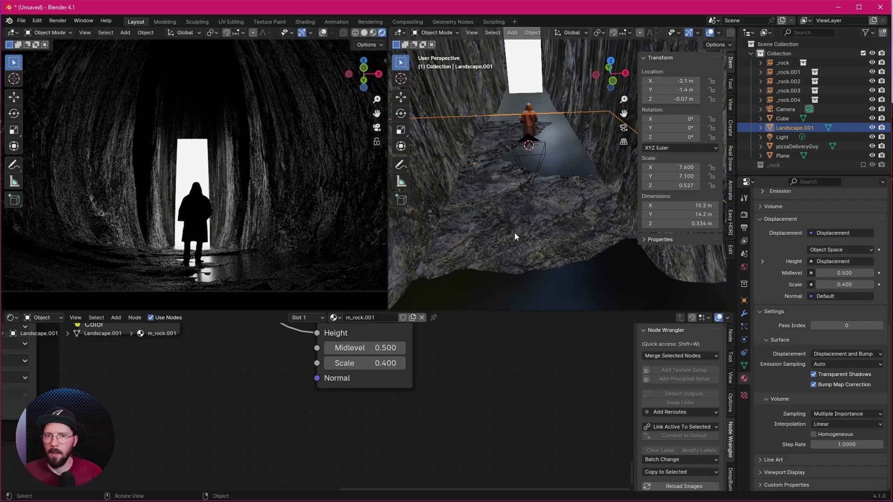
Enter Edit Mode on the landscape, then return it to Object Mode
middle_drag(514, 232, 561, 244)
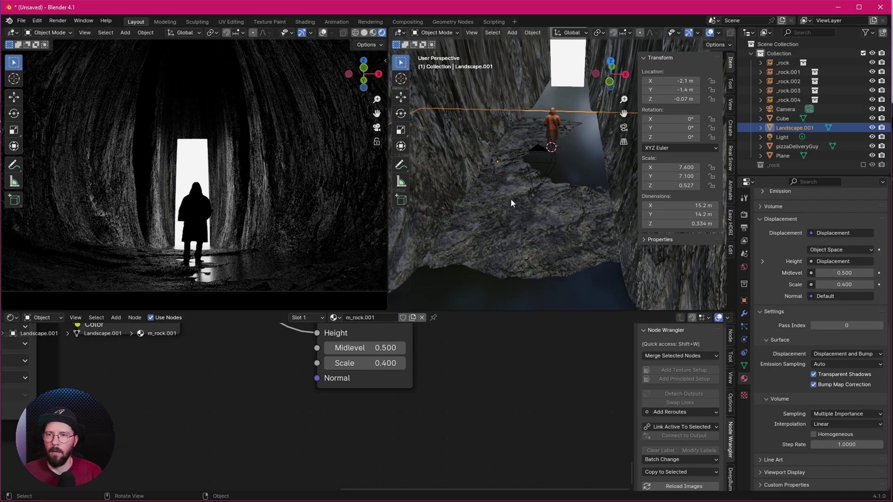
key(Tab)
middle_drag(572, 216, 549, 246)
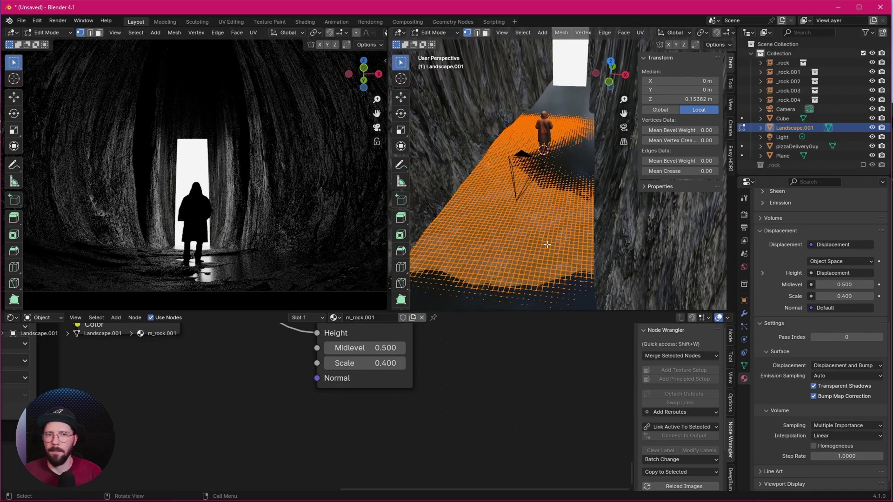
key(Tab)
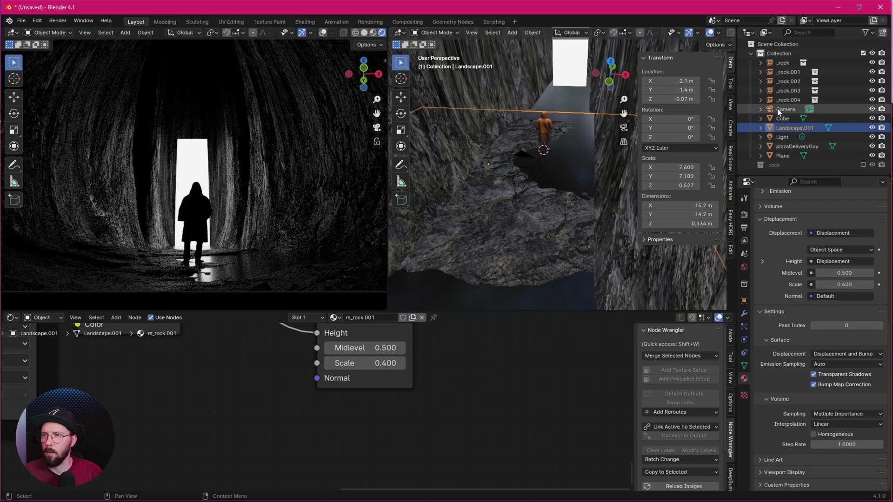
Select the light and move it to X 0, Y 8, Z 2 m
click(781, 137)
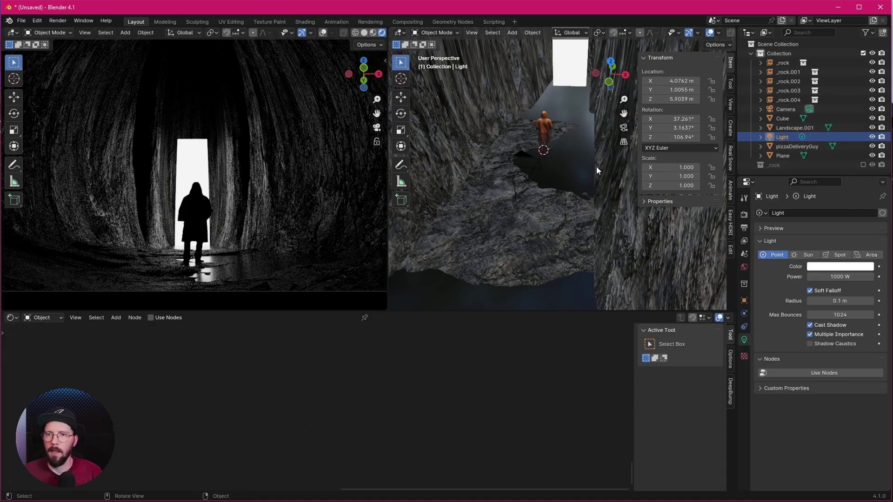
scroll(565, 154, down, 5)
mouse_move(548, 141)
middle_down()
mouse_move(557, 179)
mouse_move(587, 137)
mouse_move(576, 147)
mouse_move(566, 120)
mouse_move(561, 148)
middle_up()
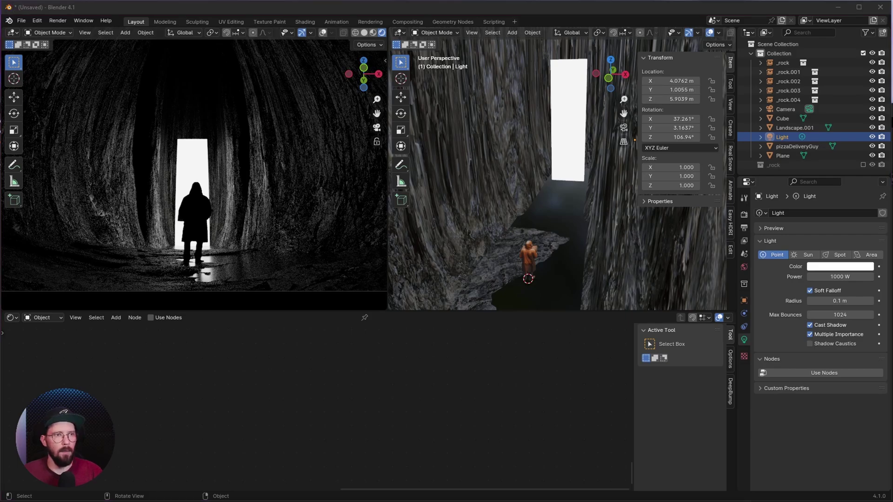
double_click(680, 80)
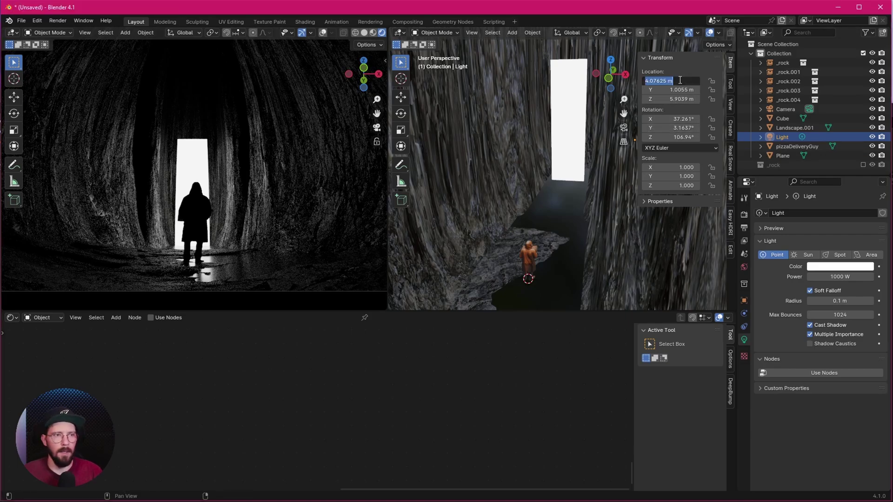
text(0)
key(Tab)
text(8)
key(Tab)
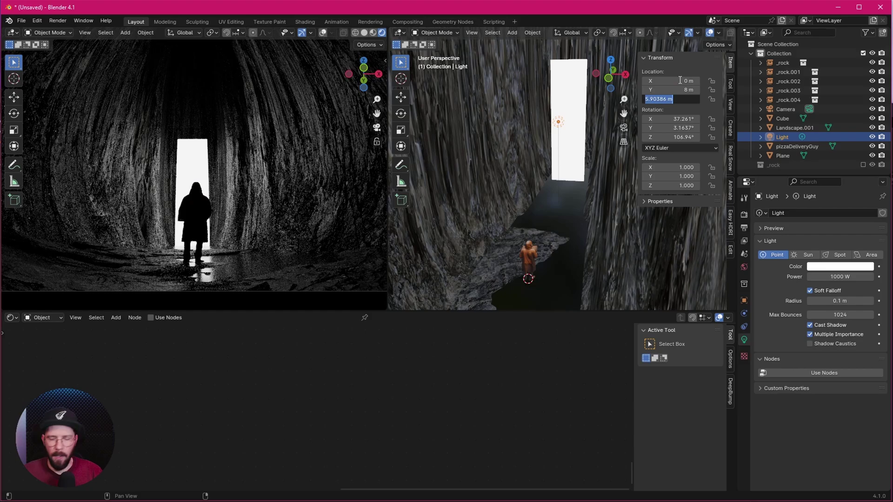
text(2)
key(Return)
Give the light 5000 W power and a 3.7 m radius, then deselect it
double_click(868, 277)
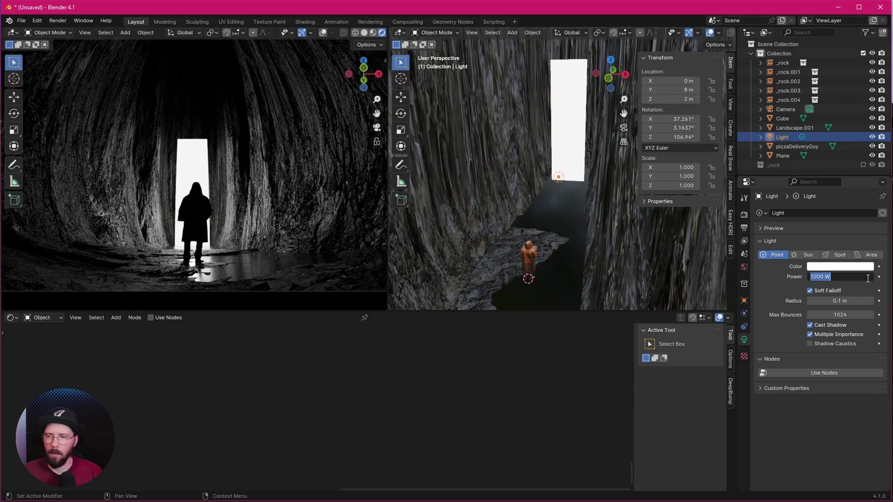
text(5)
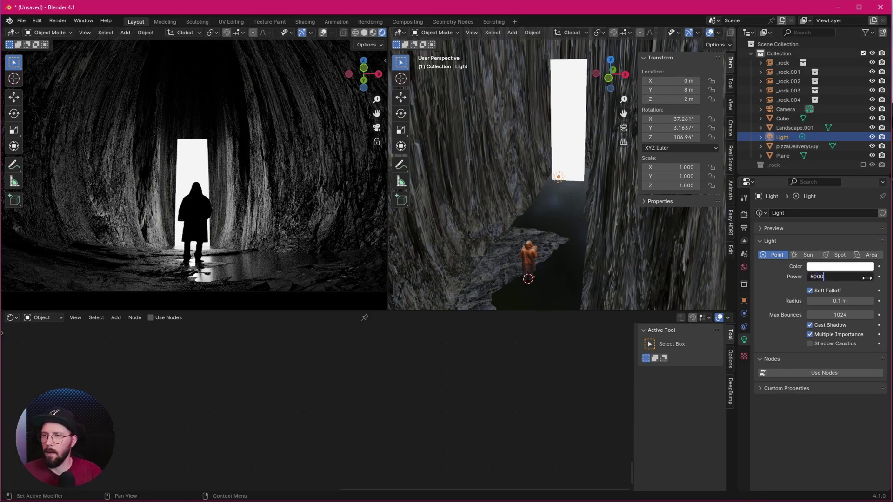
text(000)
key(Return)
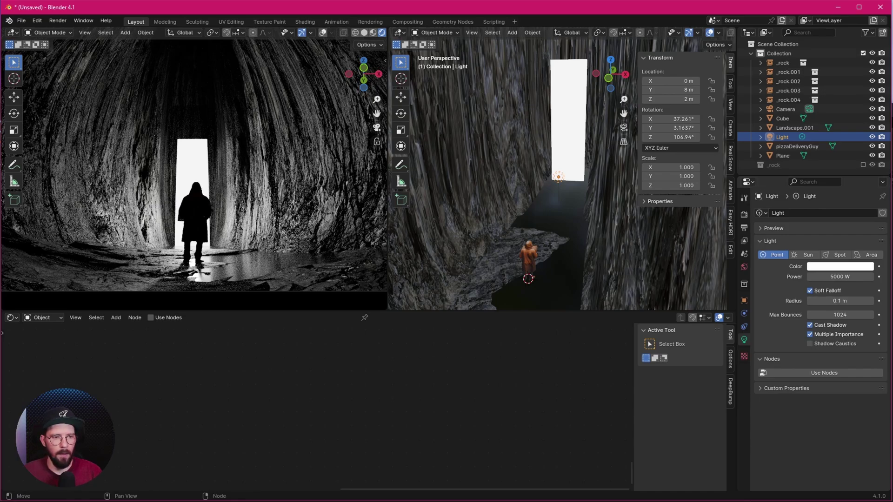
click(834, 300)
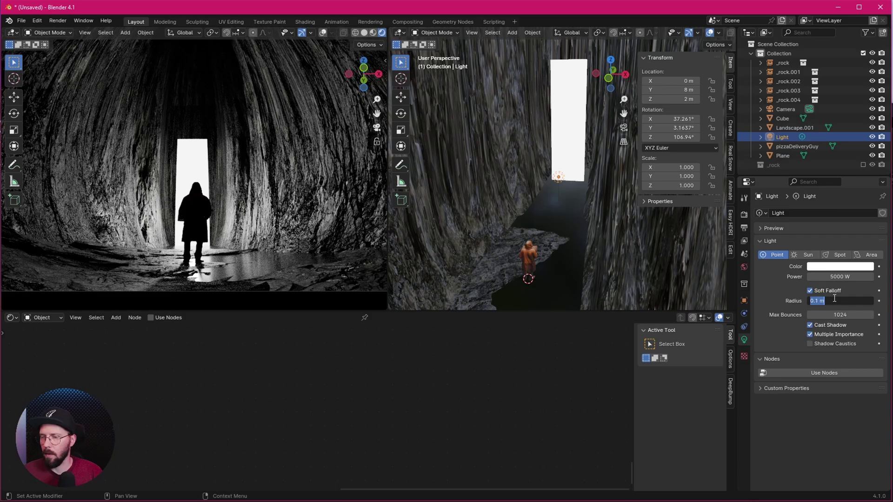
text(3.7)
key(Return)
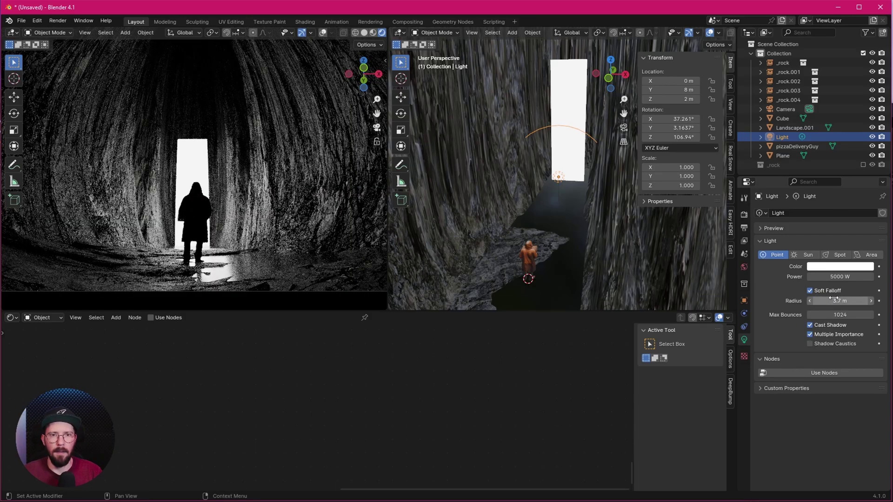
middle_drag(260, 216, 274, 254)
key(Escape)
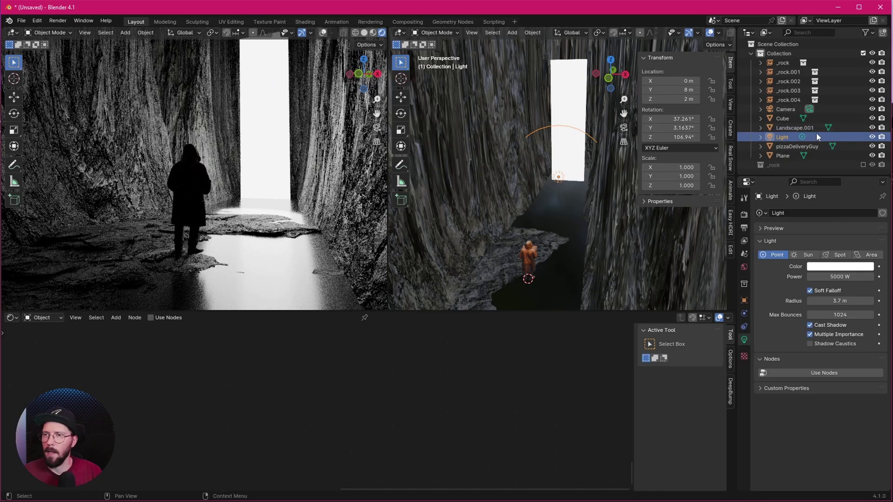
key(alt+a)
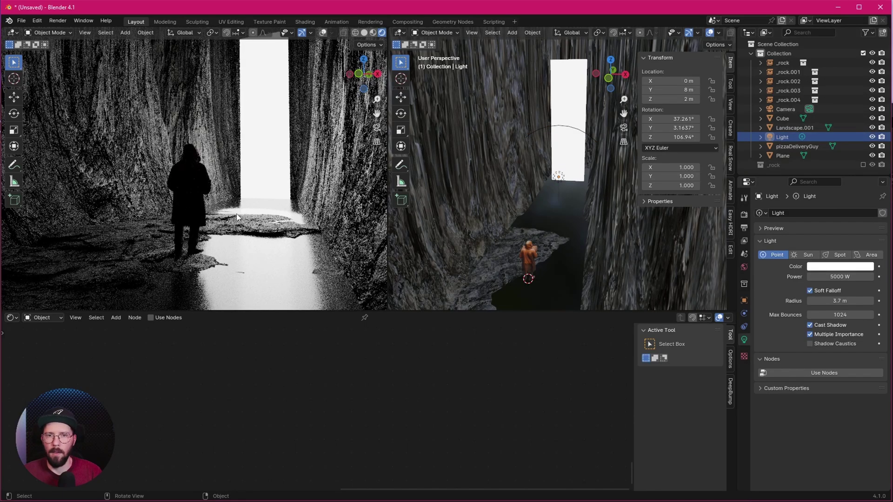
Reselect the light and turn off its Glossy ray visibility
key(ctrl+z)
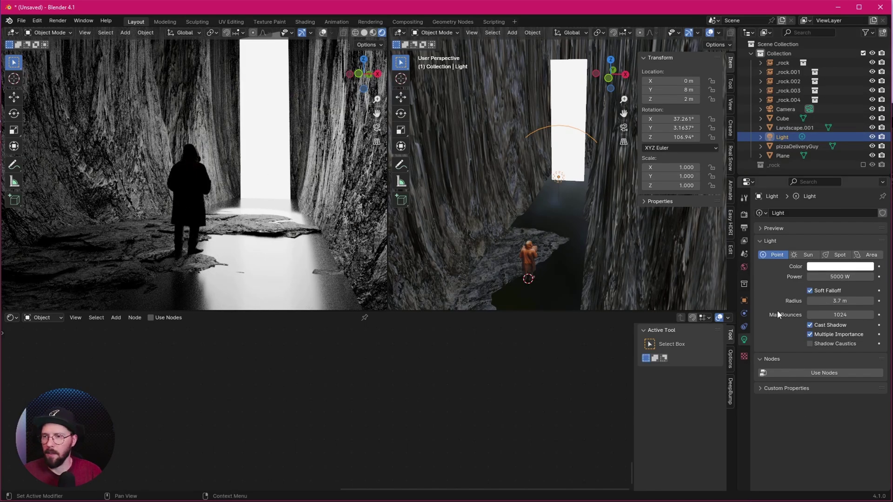
click(744, 300)
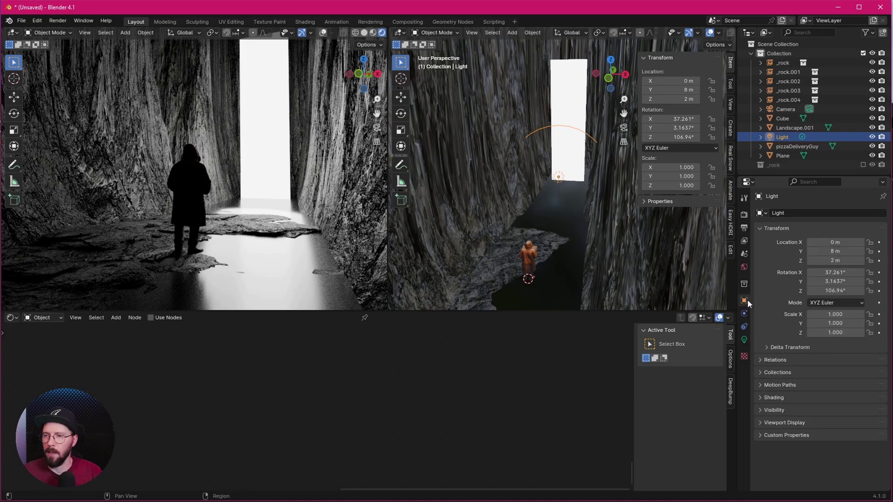
click(763, 409)
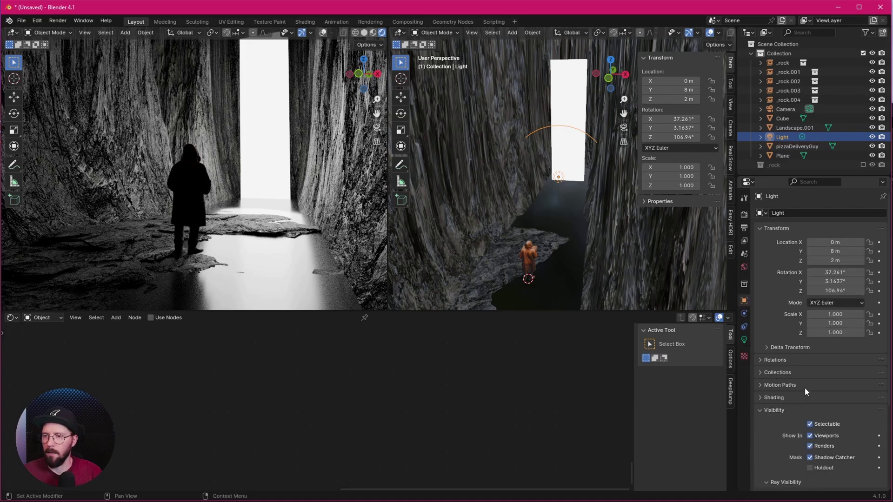
scroll(820, 371, down, 4)
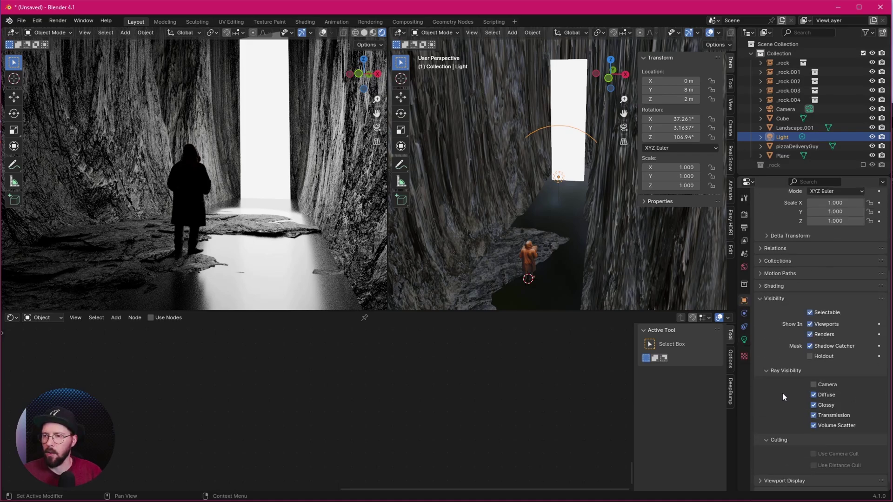
click(813, 405)
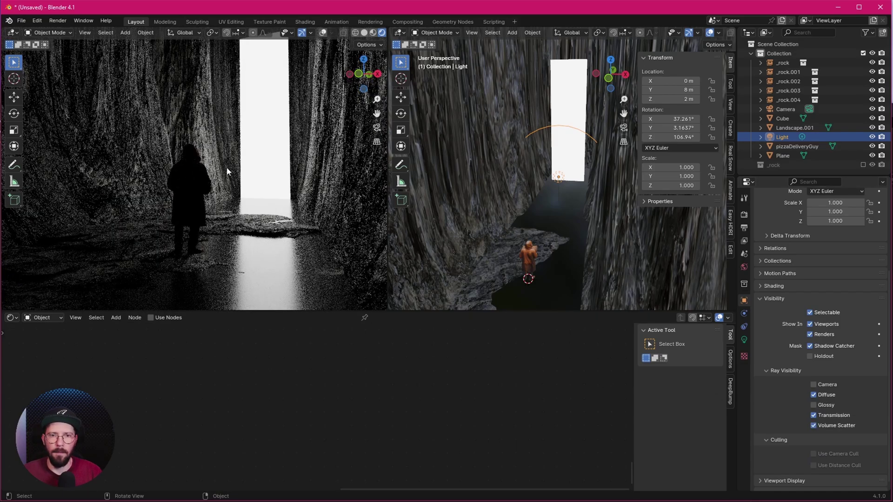
View the scene through the camera and fit the camera frame in the left view
key(KP_0)
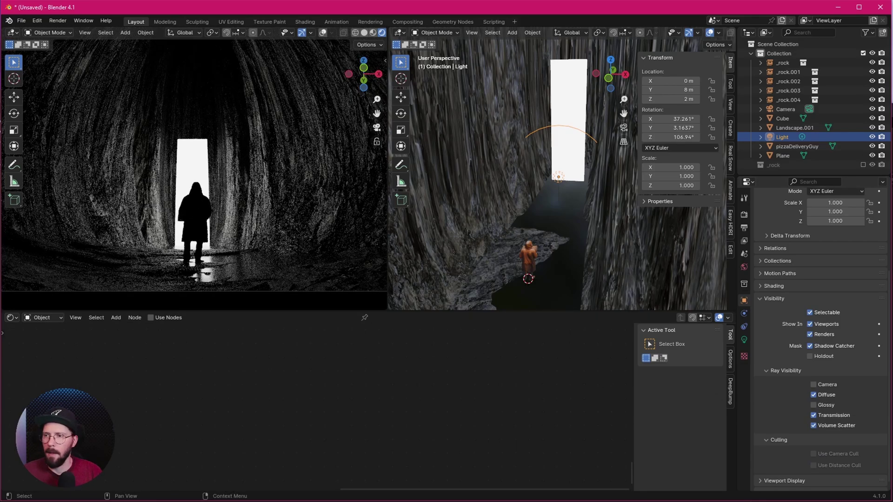
click(872, 137)
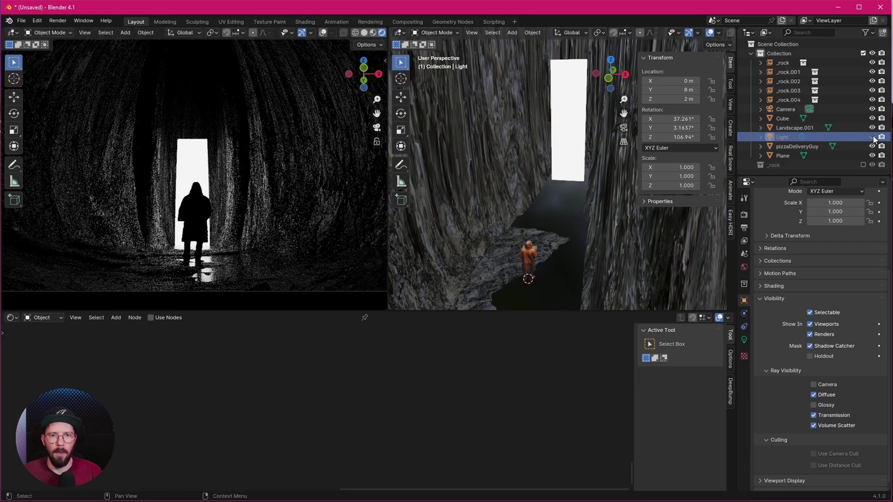
click(872, 137)
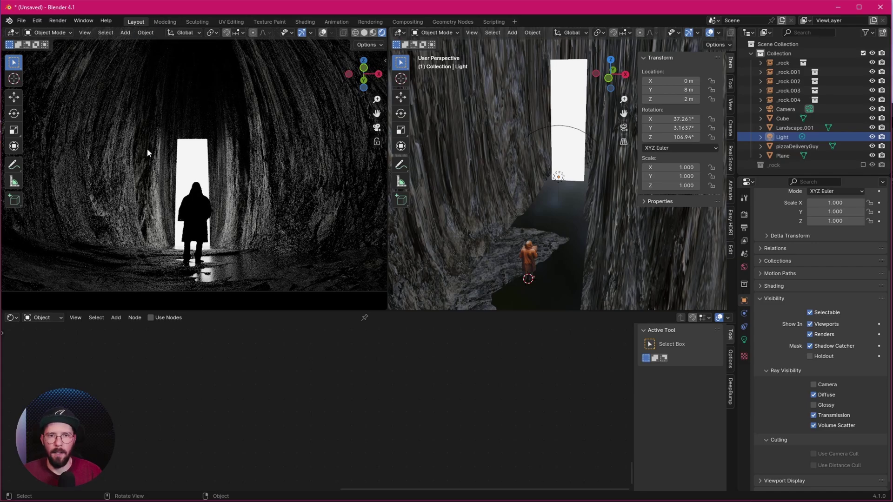
key(Home)
scroll(194, 196, up, 2)
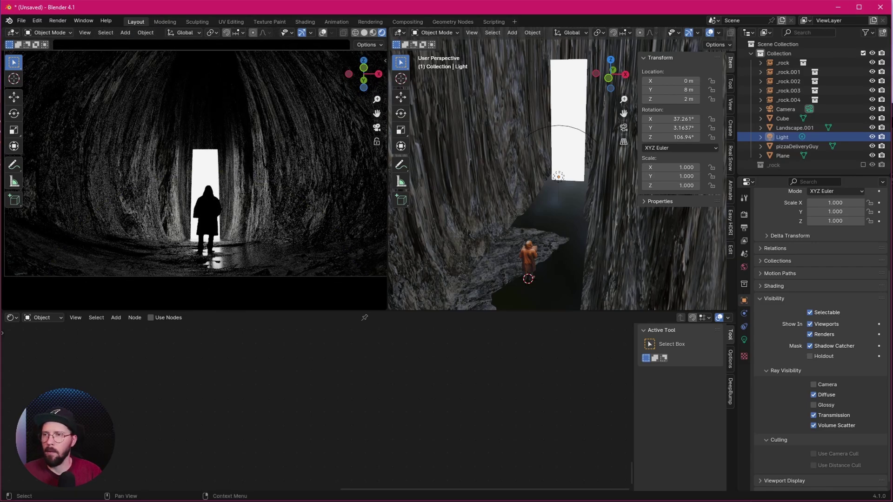
Duplicate the camera into Camera.001, leaving it in place
click(786, 110)
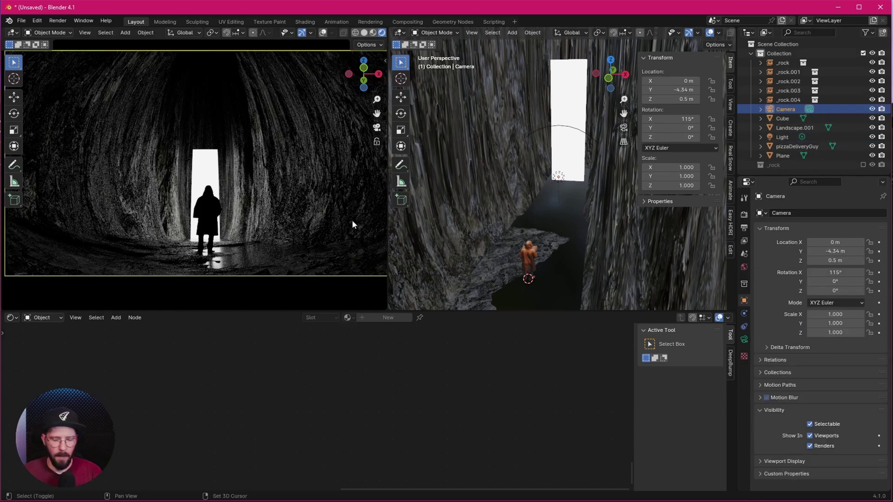
key(shift+d)
key(Escape)
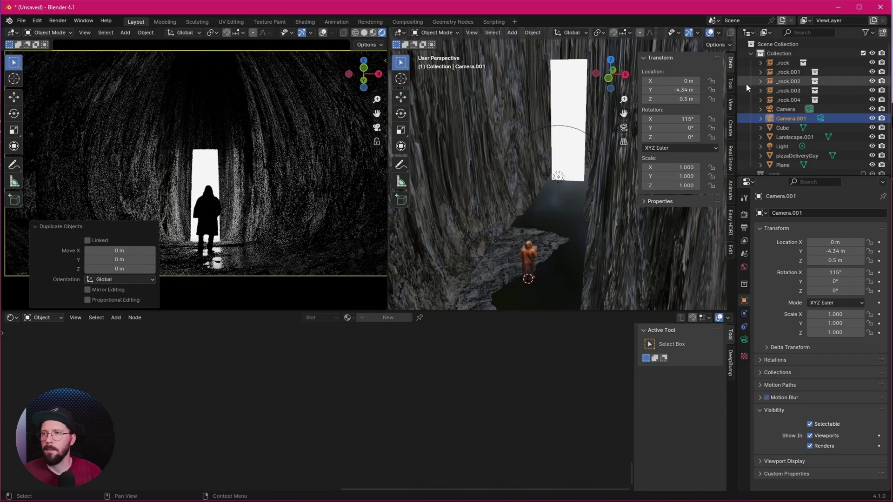
click(820, 119)
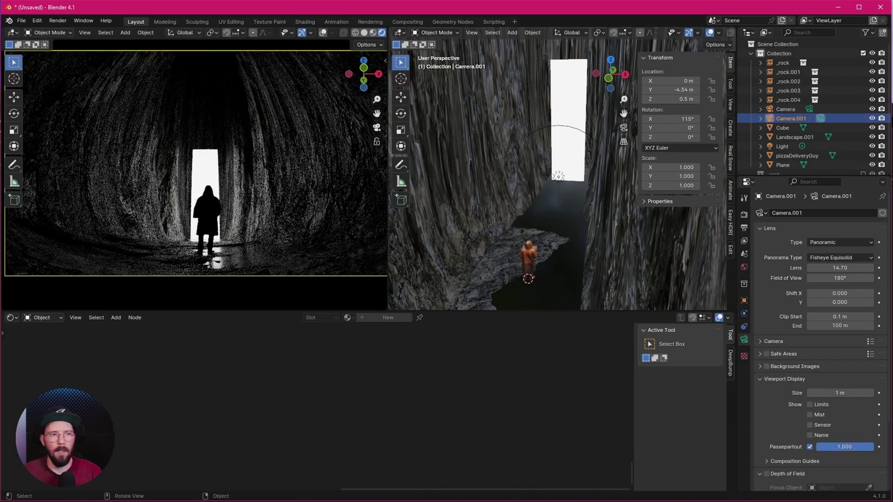
Move Camera.001 to X 1.6, Y -5.8, Z 0.7 m
click(684, 86)
click(687, 81)
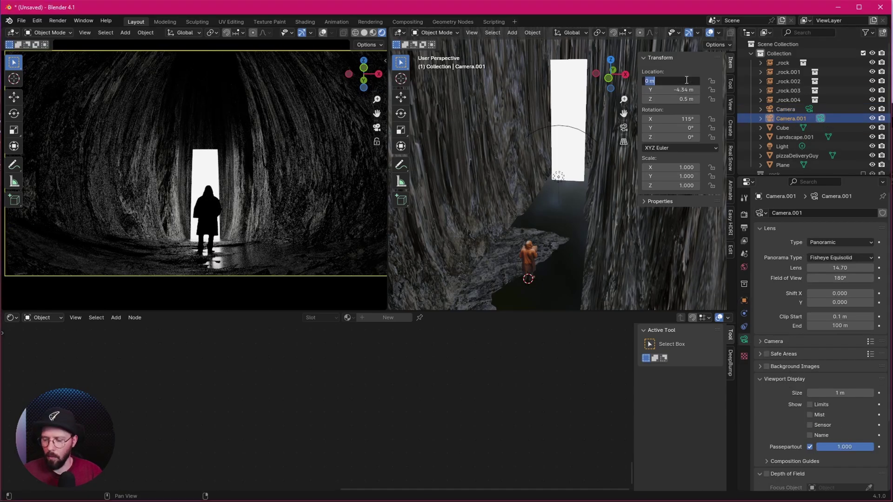
key(BackSpace)
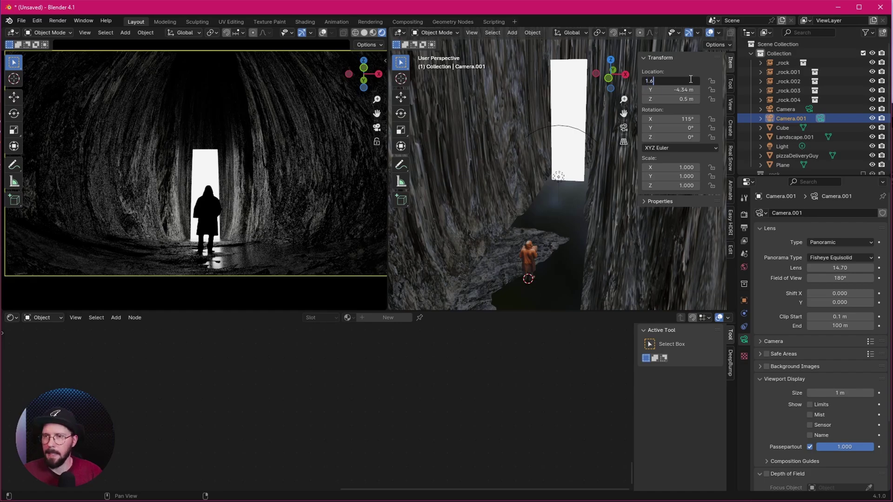
text(1.6)
key(Tab)
key(BackSpace)
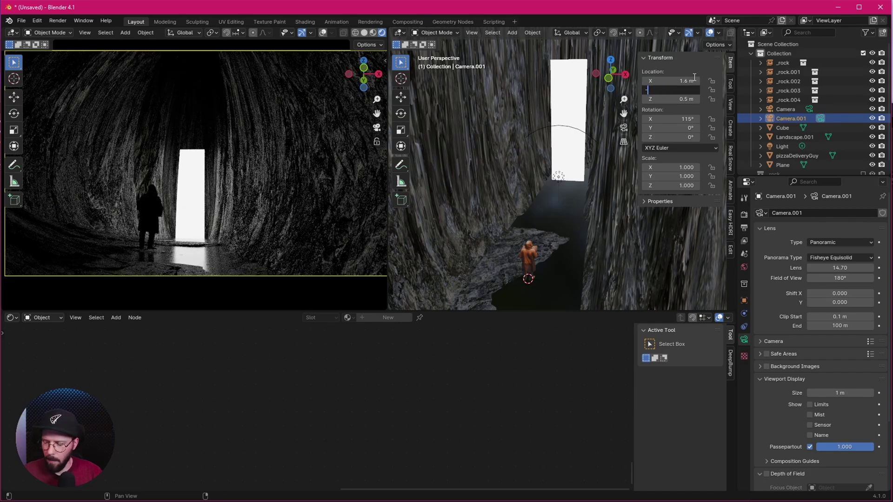
text(-5.8)
key(Tab)
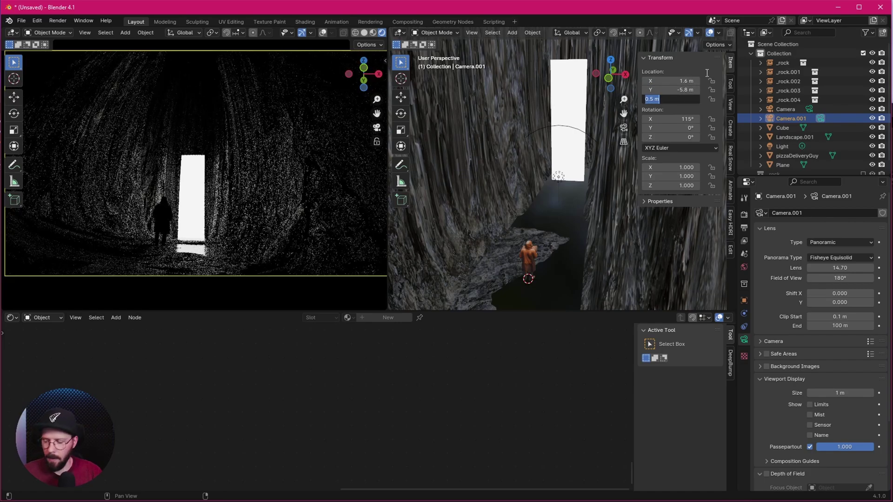
text(0.7)
key(Return)
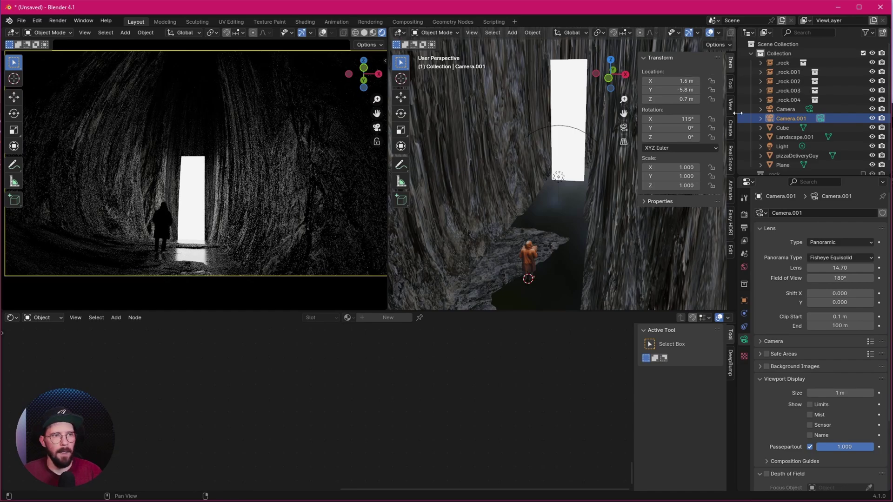
Rotate Camera.001 to 107° on X and 23° on Z
click(682, 119)
text(107)
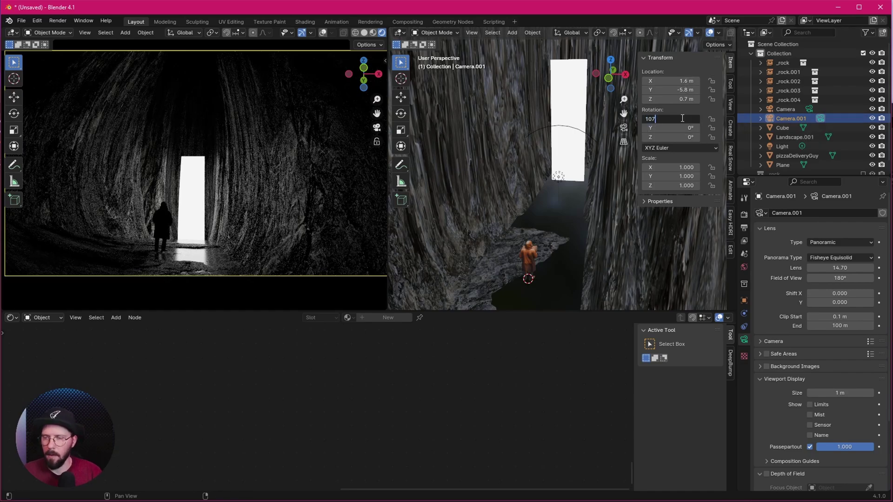
key(Tab)
key(Tab)
text(23)
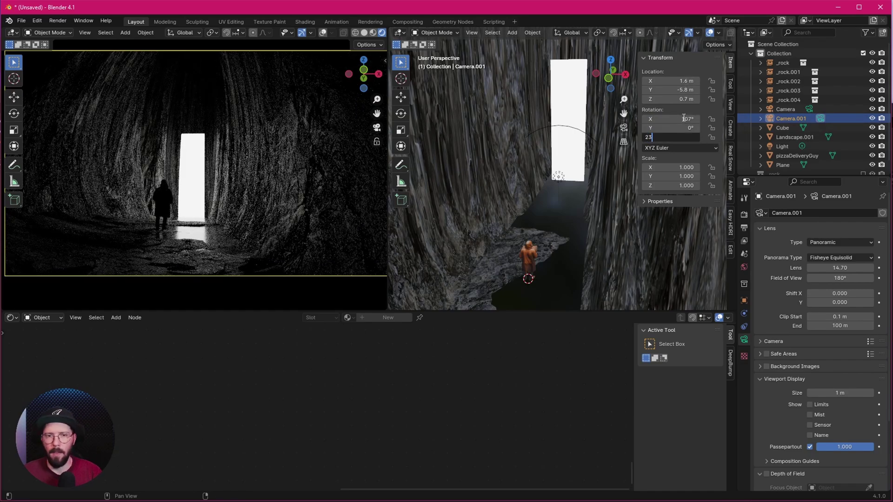
key(Return)
scroll(183, 200, down, 1)
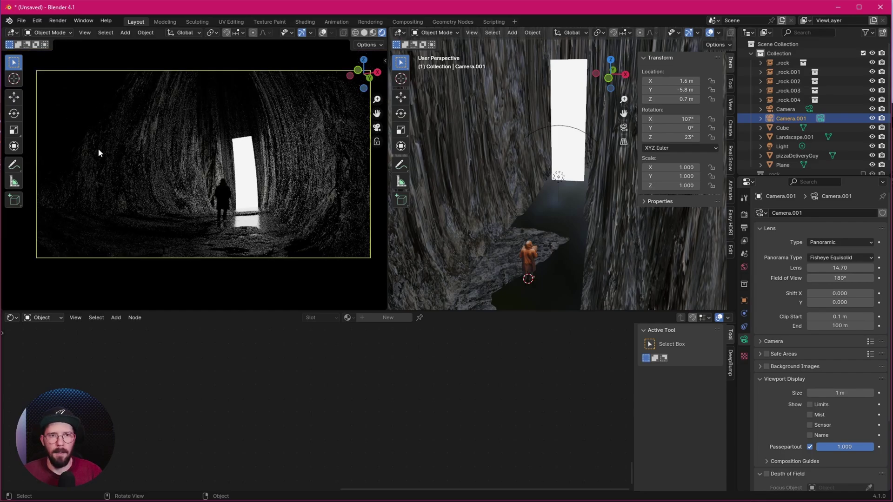
Duplicate the _rock.002 wall piece and slide the copy along Y behind the camera
middle_drag(511, 158, 518, 197)
click(520, 147)
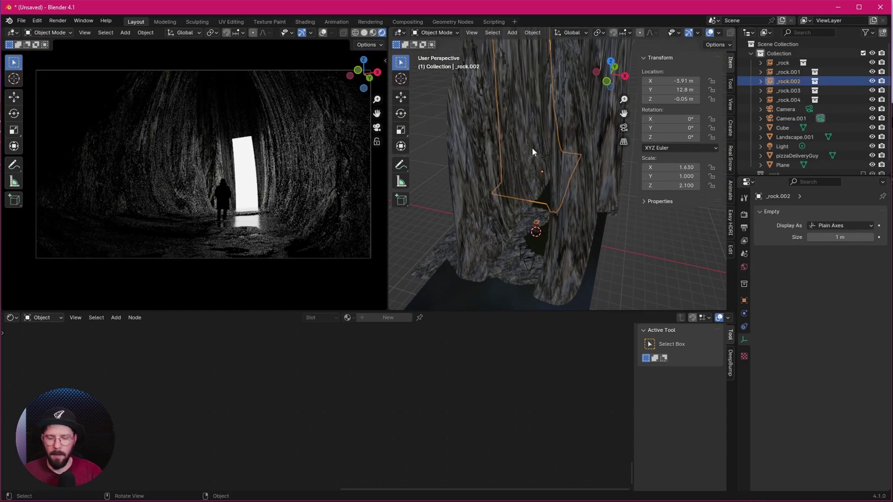
key(shift+d)
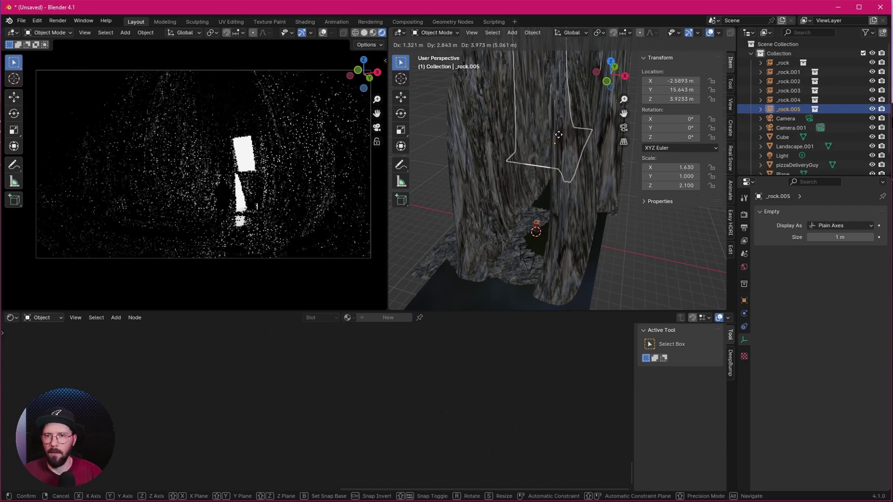
key(y)
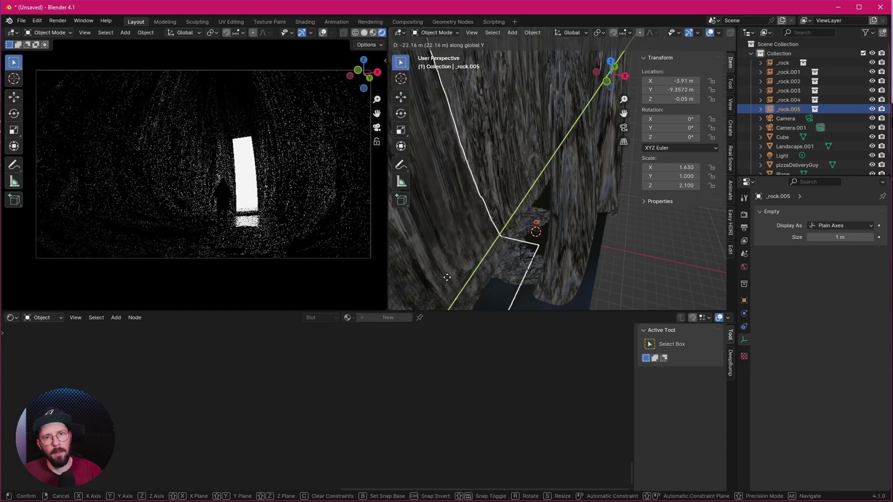
click(462, 269)
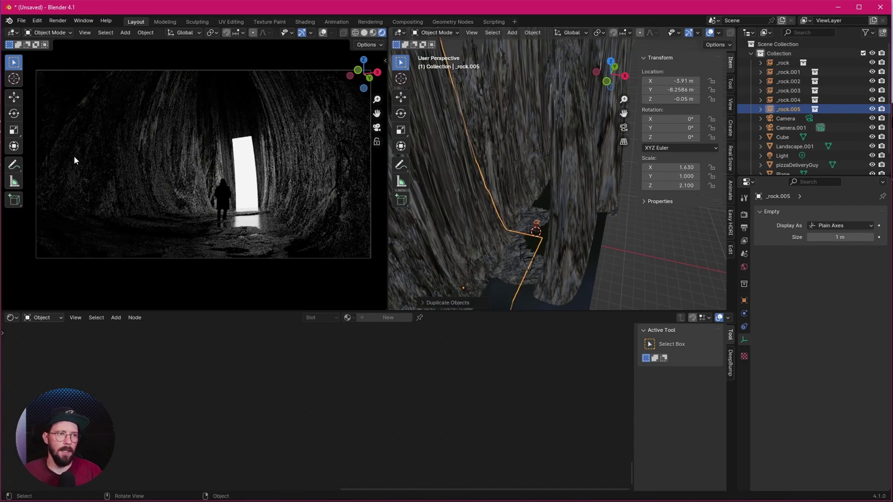
key(Home)
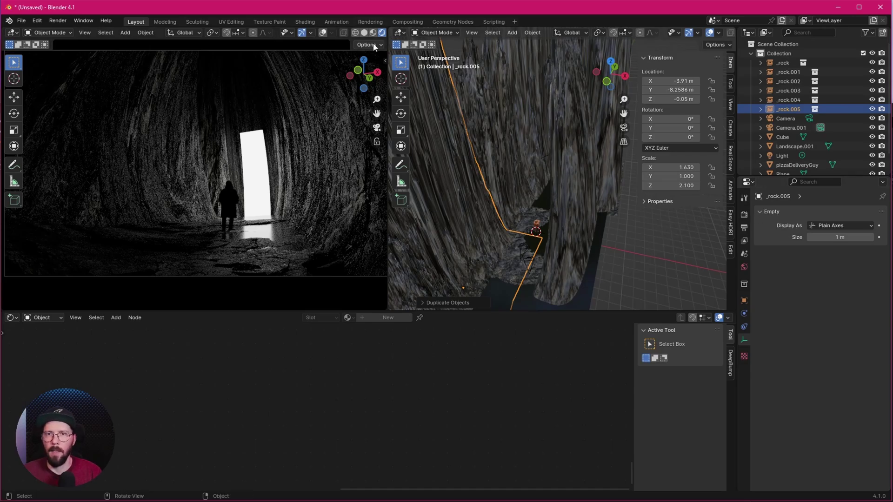
Turn the right area into the Compositor with Use Nodes enabled
click(399, 33)
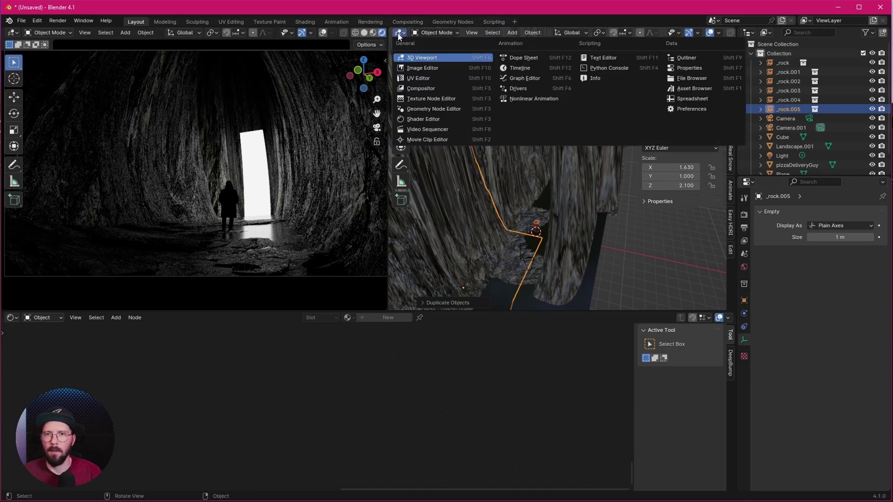
click(445, 88)
click(493, 33)
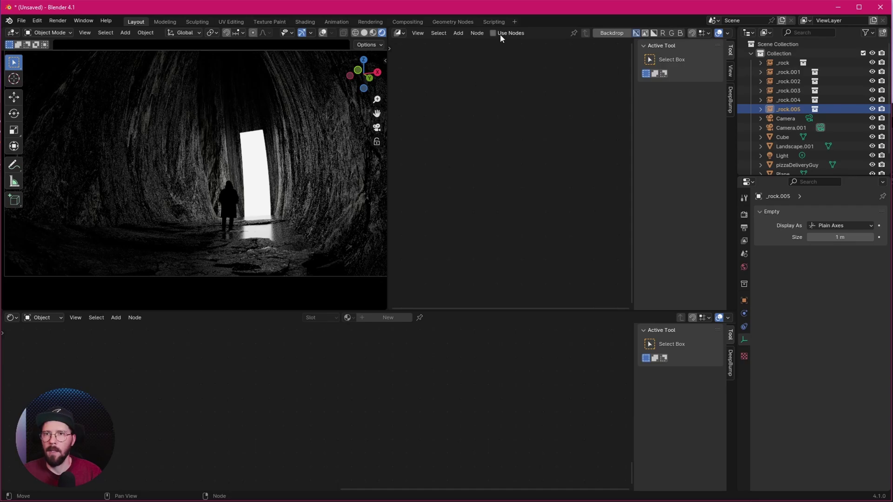
scroll(481, 182, up, 3)
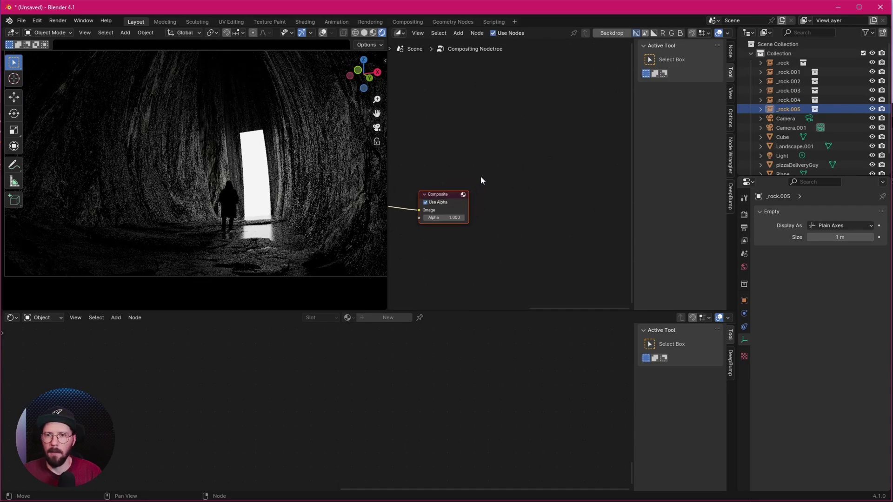
scroll(512, 129, up, 2)
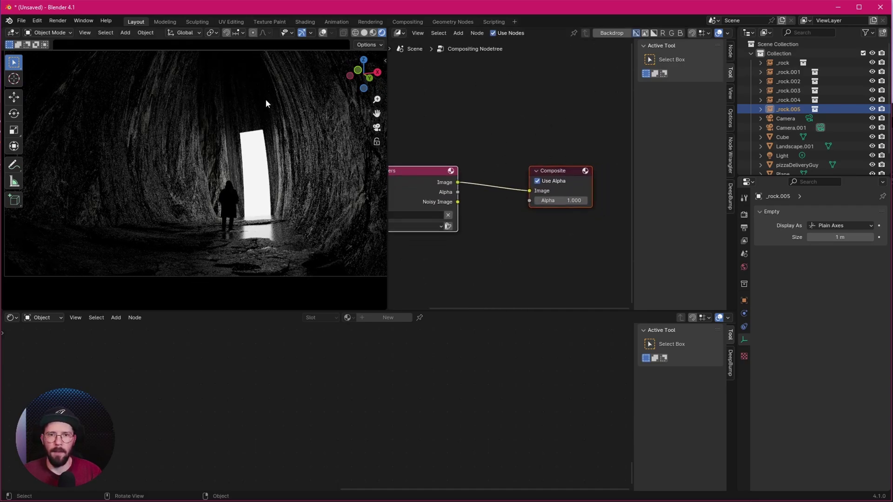
Insert a Glare node between Render Layers and Composite
key(shift+a)
click(520, 141)
text(gla)
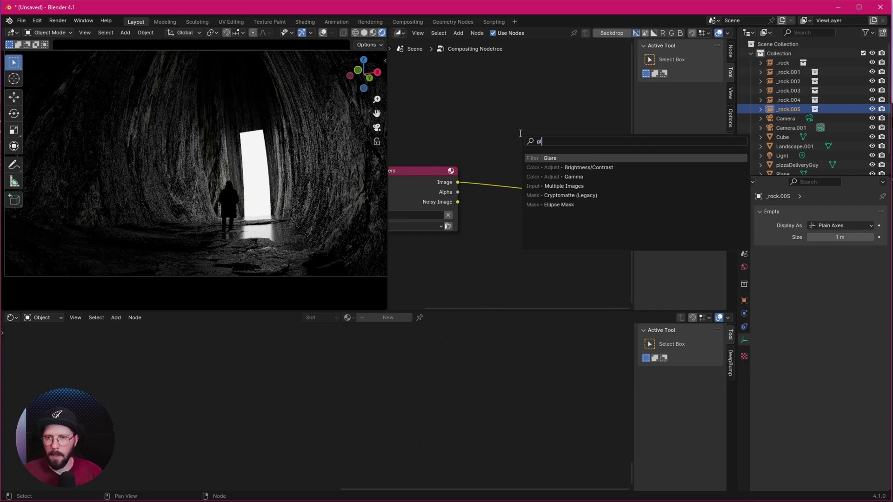
click(554, 157)
click(501, 152)
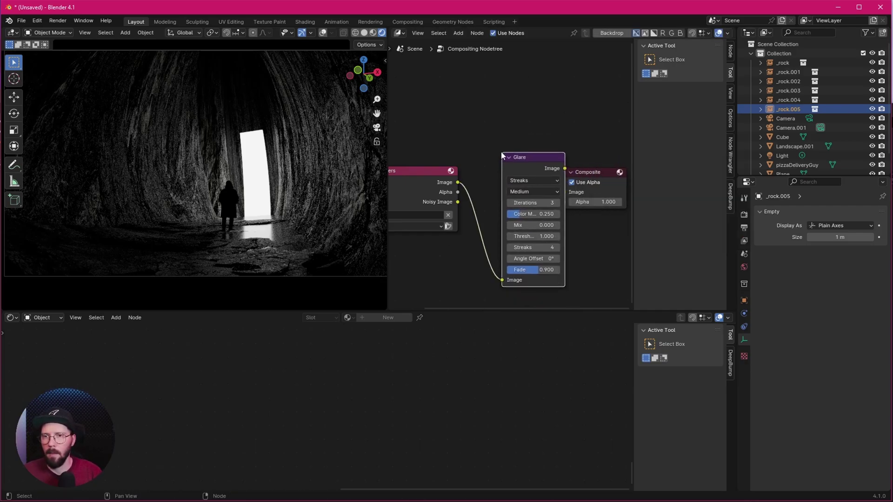
scroll(274, 33, down, 2)
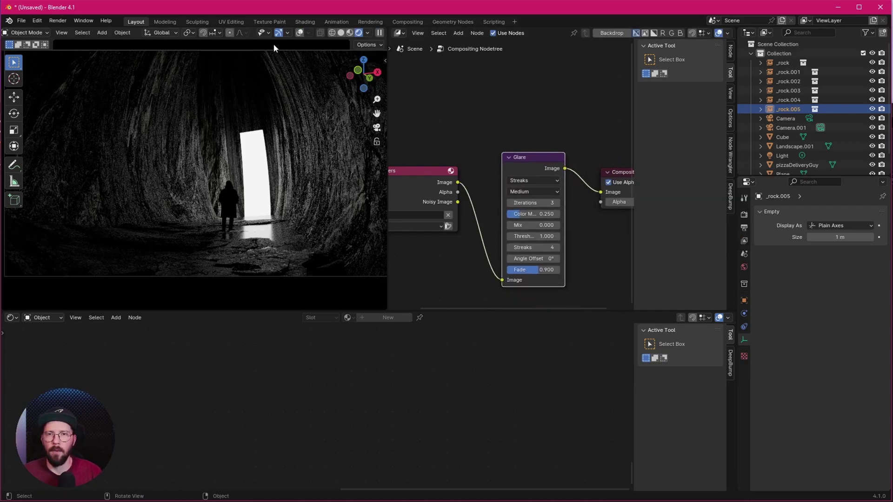
Set the viewport shading Compositor option to Always
click(367, 34)
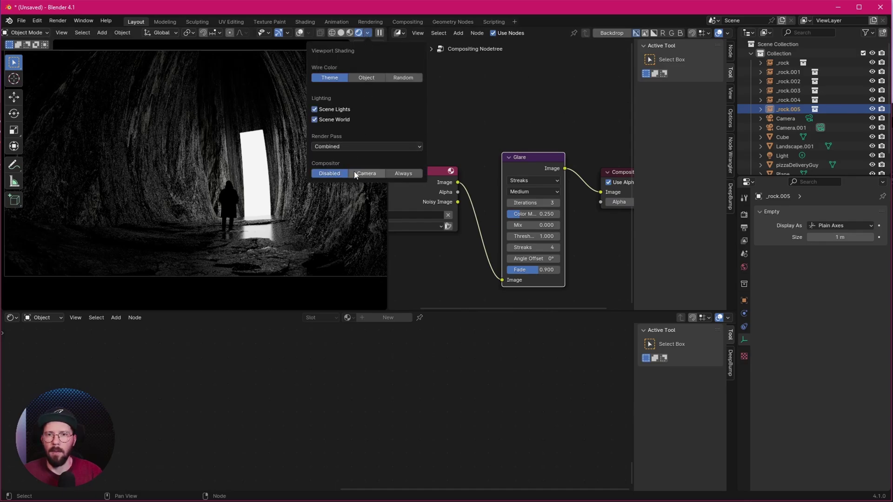
click(403, 173)
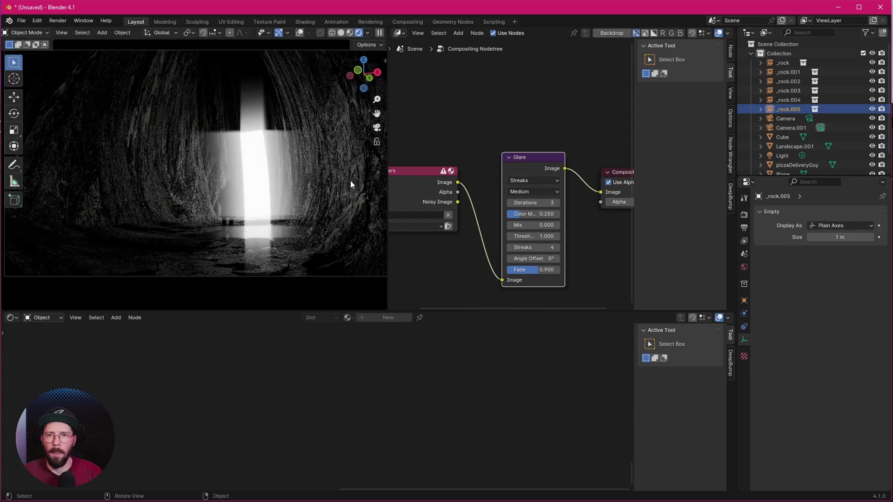
click(367, 34)
mouse_move(208, 162)
middle_down()
mouse_move(294, 188)
mouse_move(268, 188)
middle_up()
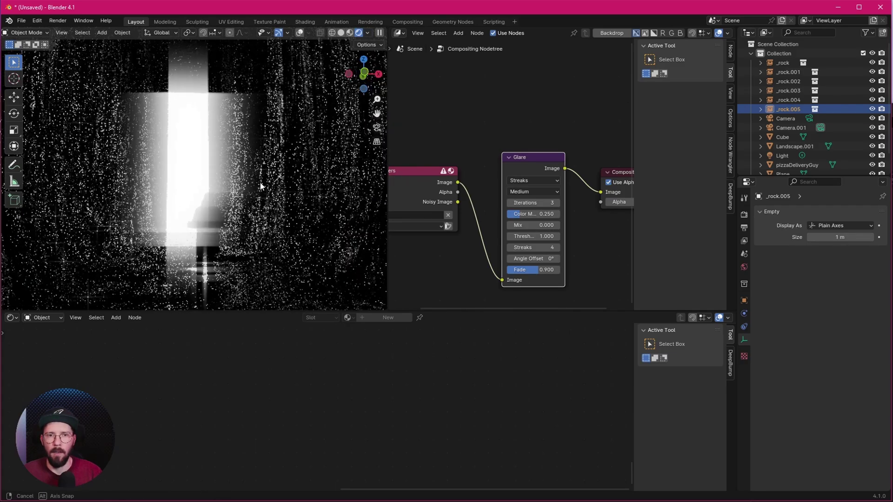
click(369, 34)
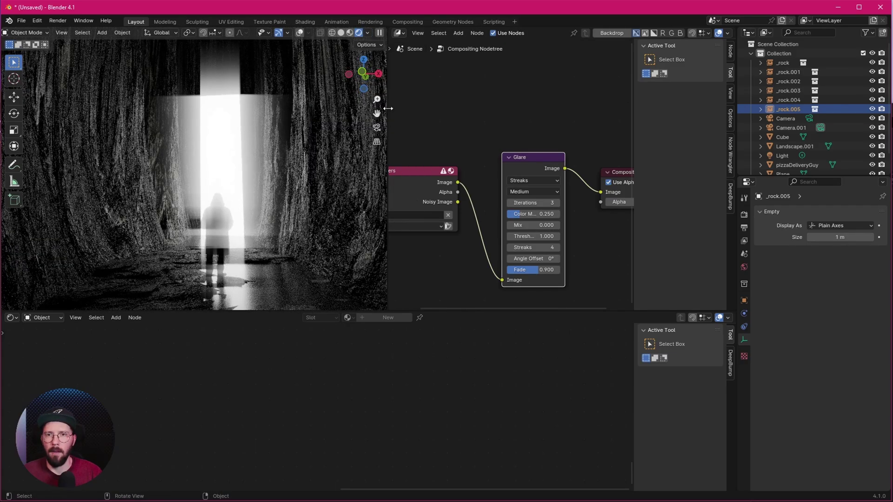
click(368, 35)
click(368, 173)
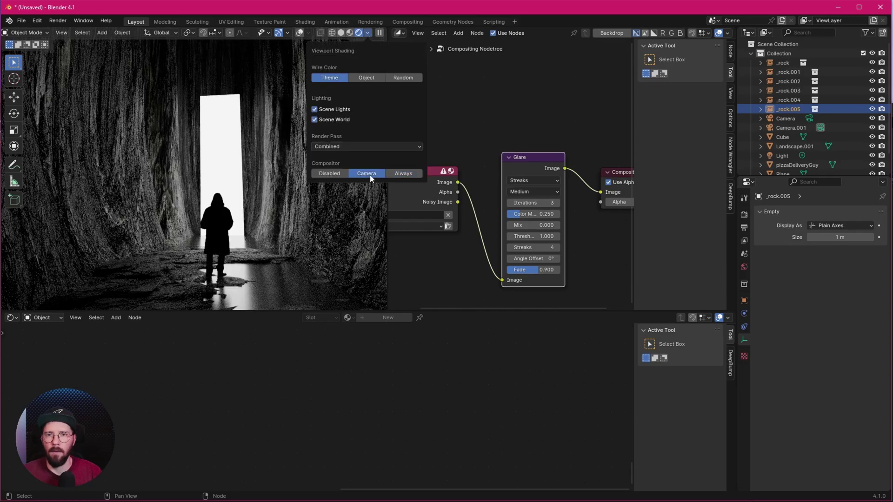
click(403, 174)
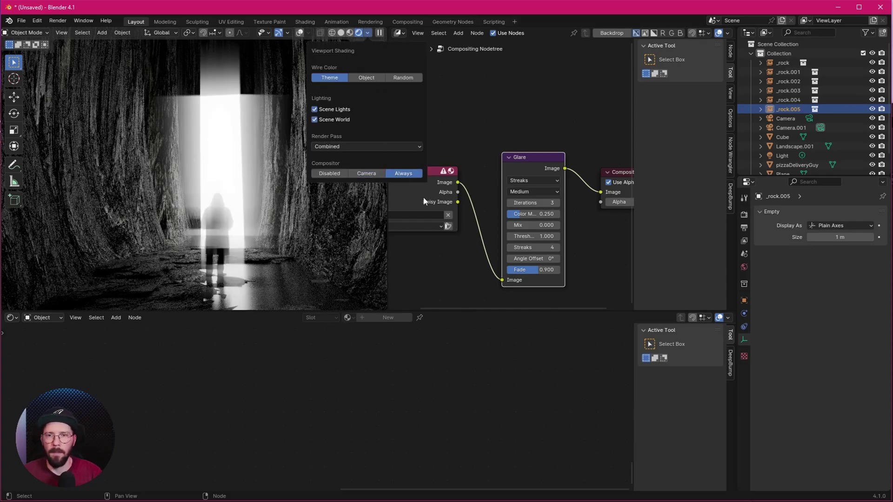
Set the Glare node to Fog Glow, High quality, with threshold about 6.3
click(543, 180)
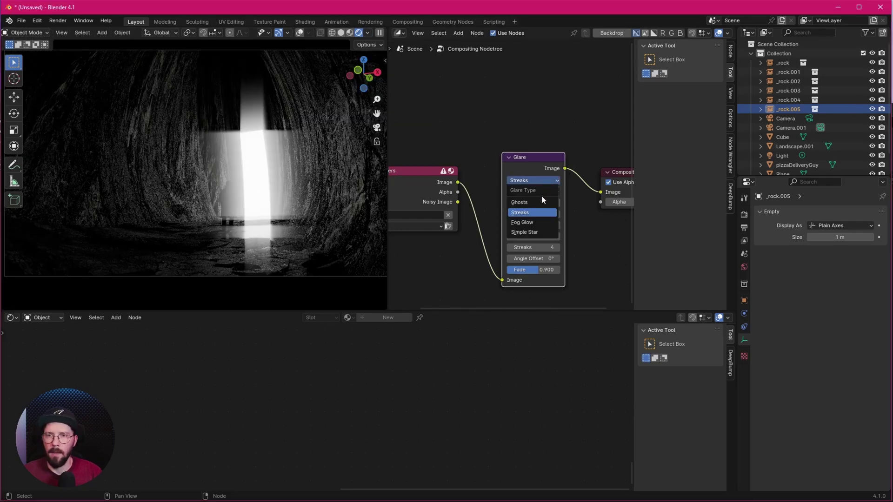
click(537, 223)
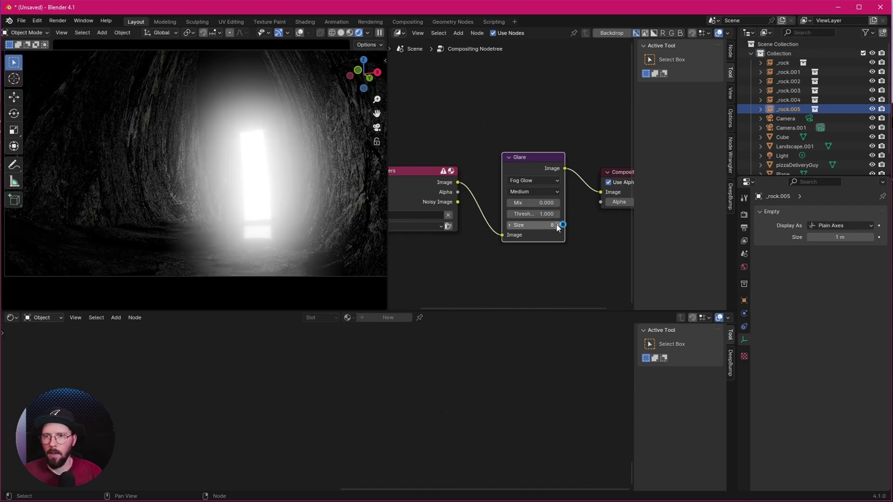
scroll(535, 209, up, 3)
click(530, 181)
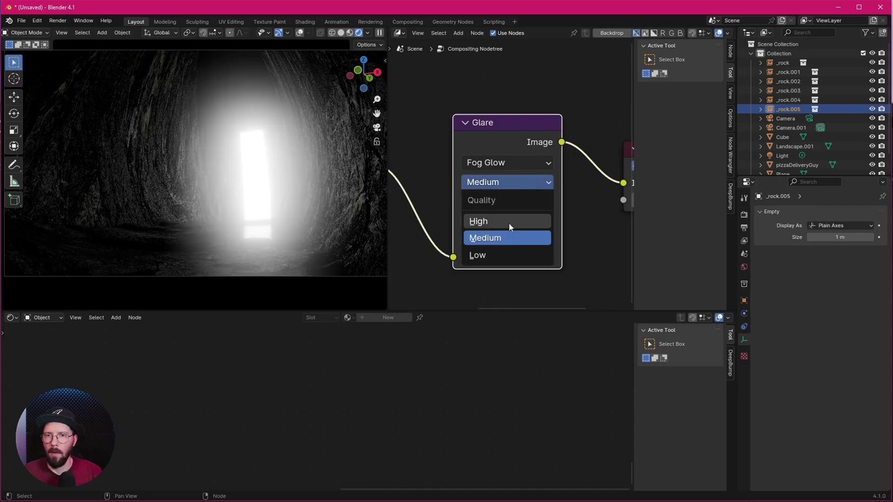
click(508, 221)
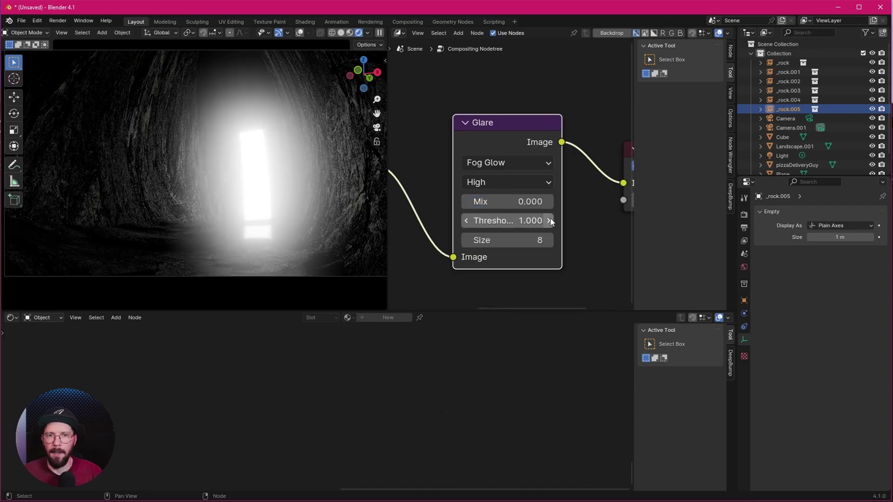
click(513, 227)
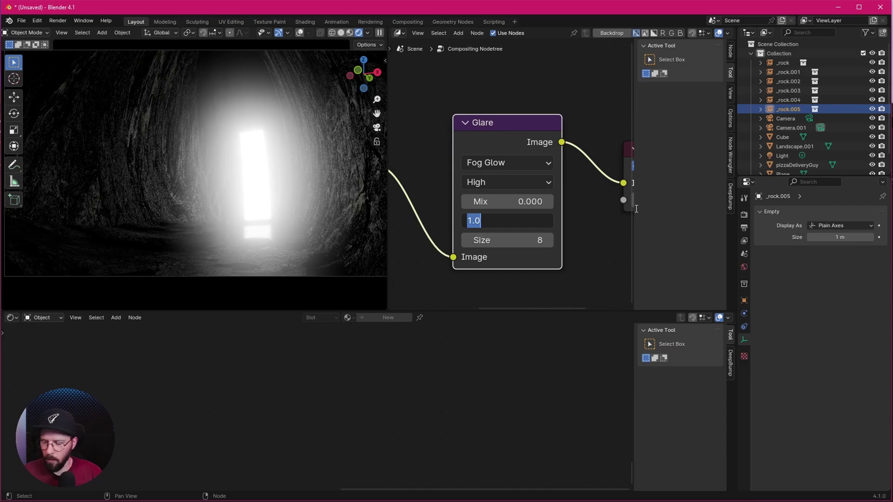
text(6)
key(Return)
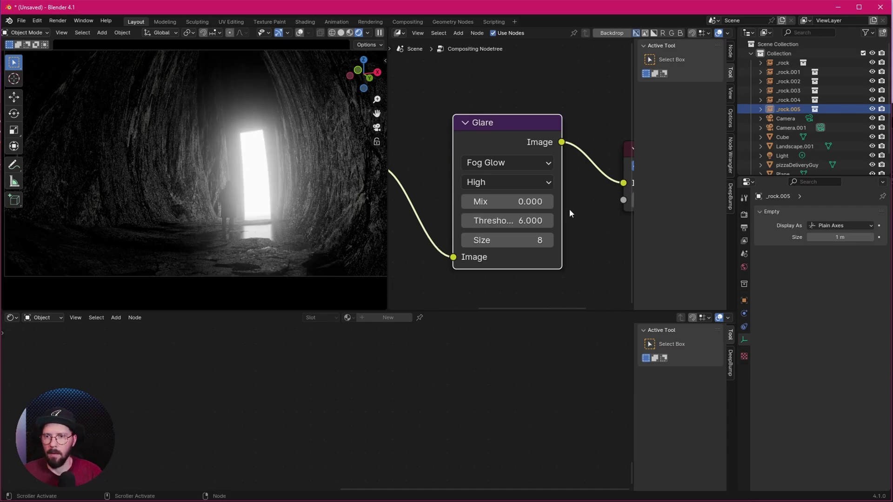
mouse_move(507, 220)
mouse_down()
mouse_move(530, 220)
mouse_move(516, 220)
mouse_up()
scroll(360, 136, down, 1)
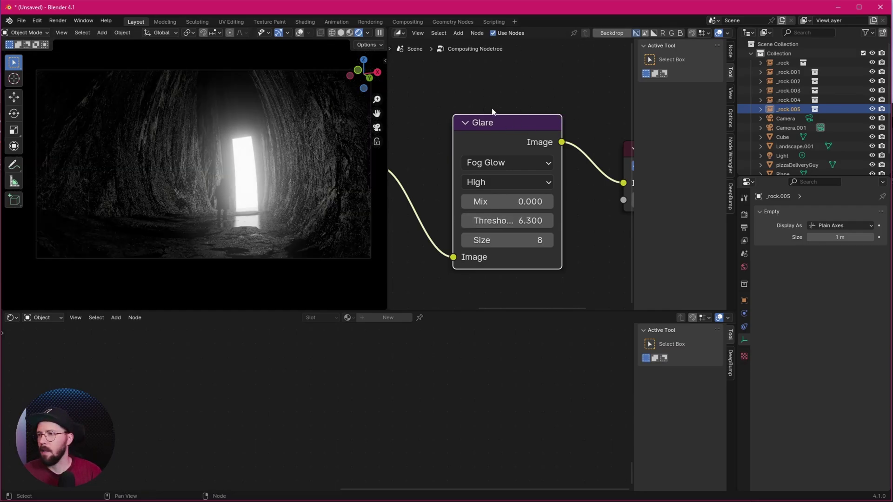
Switch the right area back to a 3D viewport and add a new cube
click(399, 34)
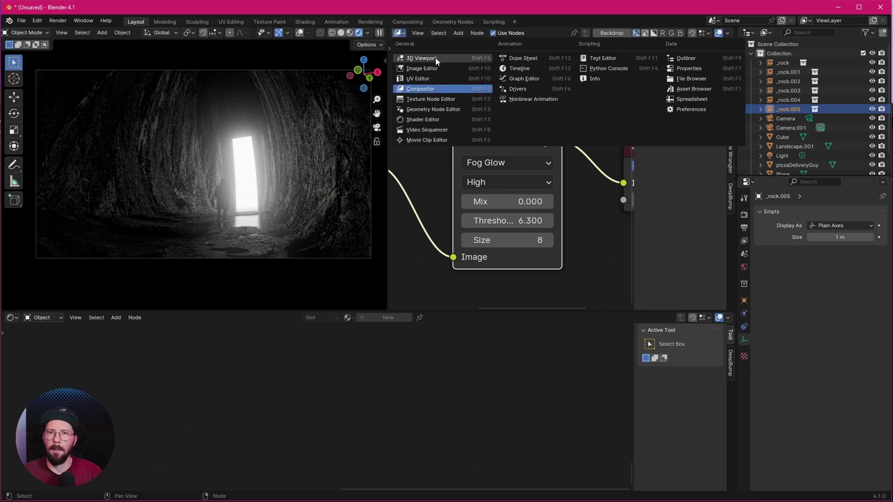
click(415, 57)
scroll(584, 207, up, 2)
key(shift+a)
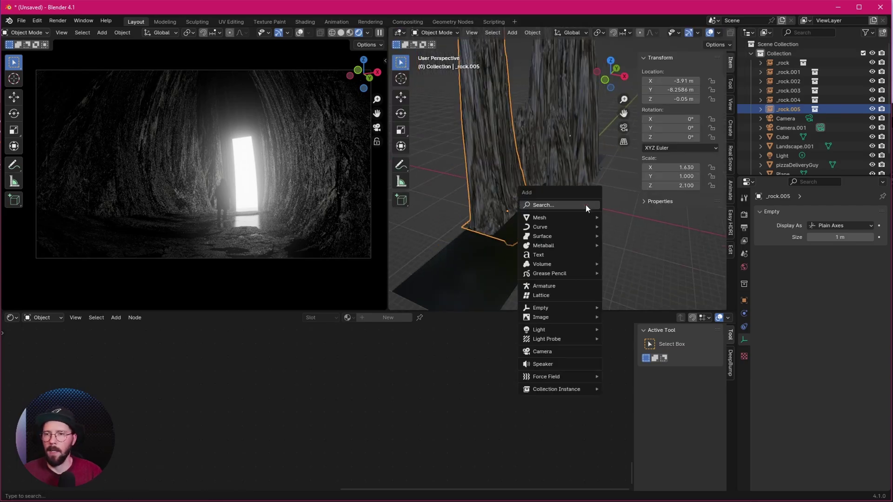
mouse_move(576, 218)
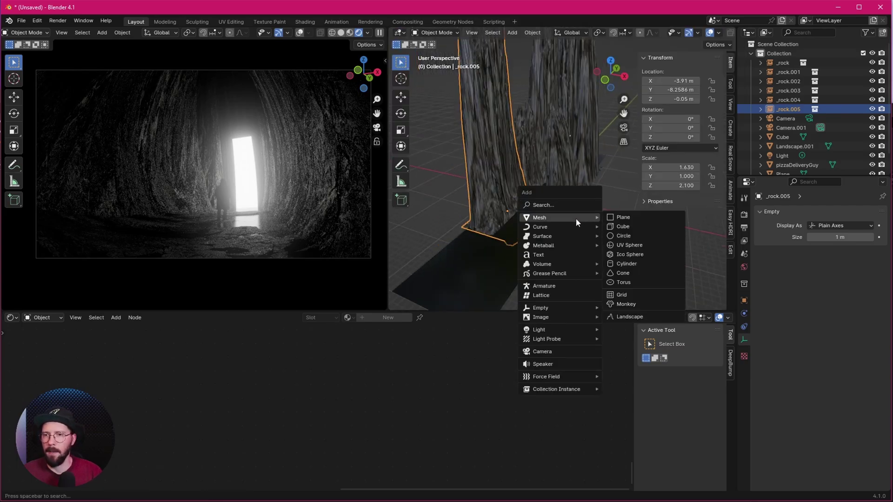
click(633, 226)
Scale the cube to 40 m and give it a new material
click(691, 205)
text(40)
key(Return)
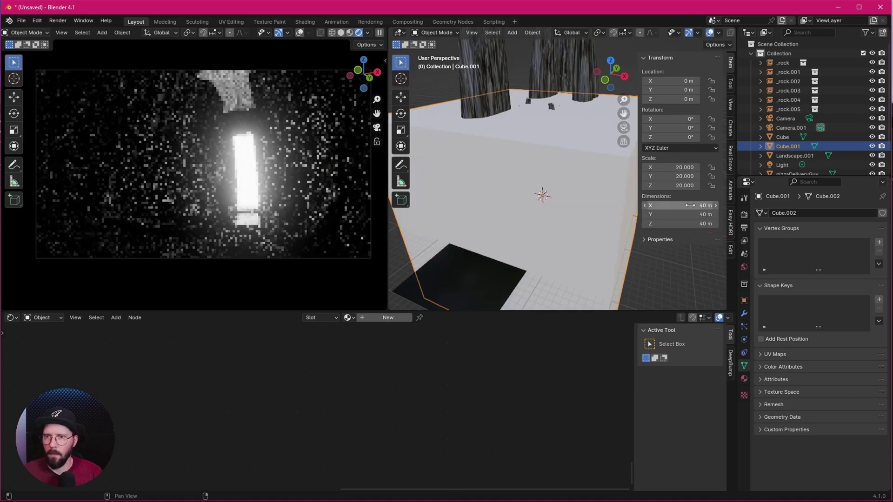
click(386, 317)
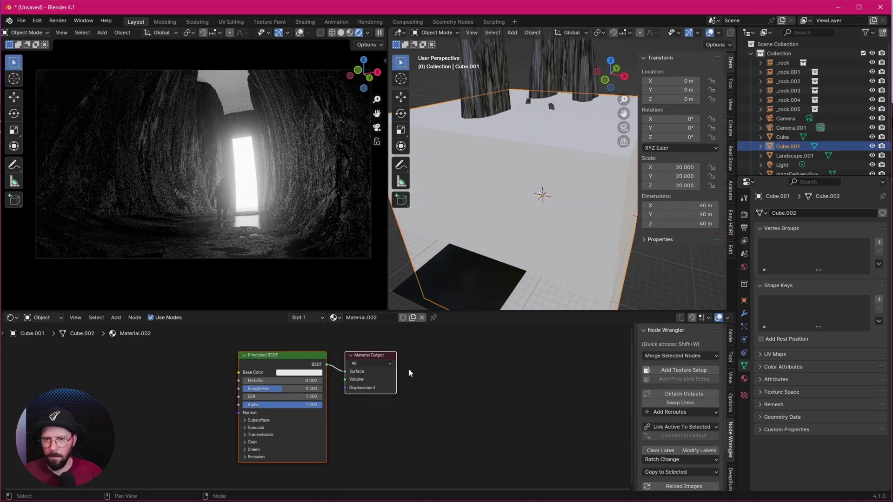
Replace the Principled BSDF with a Volume Scatter node wired into the Volume output
click(281, 360)
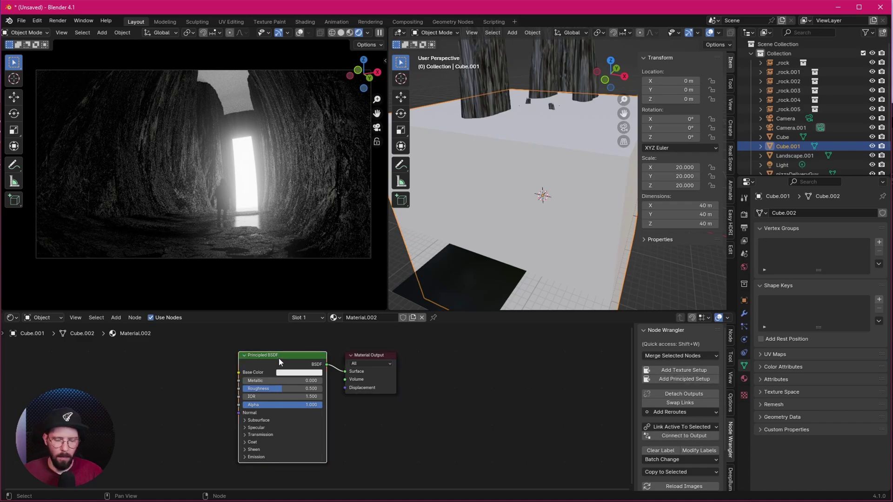
key(x)
key(shift+a)
mouse_move(298, 397)
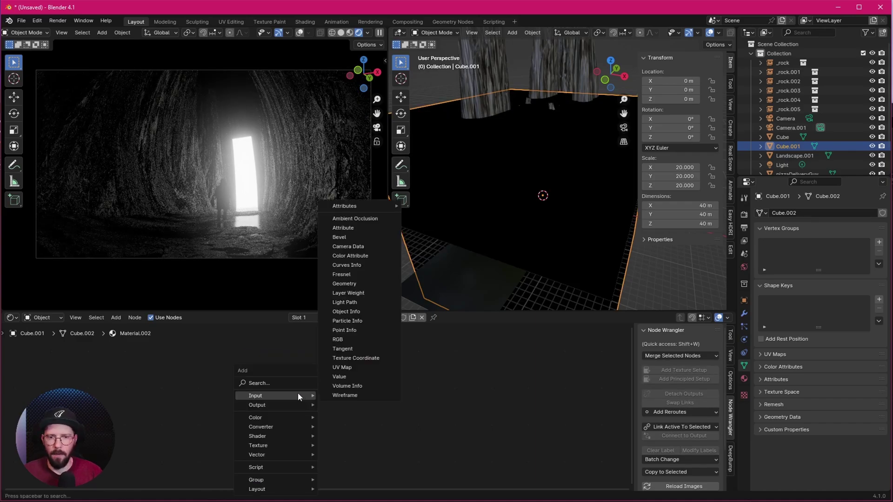
click(284, 383)
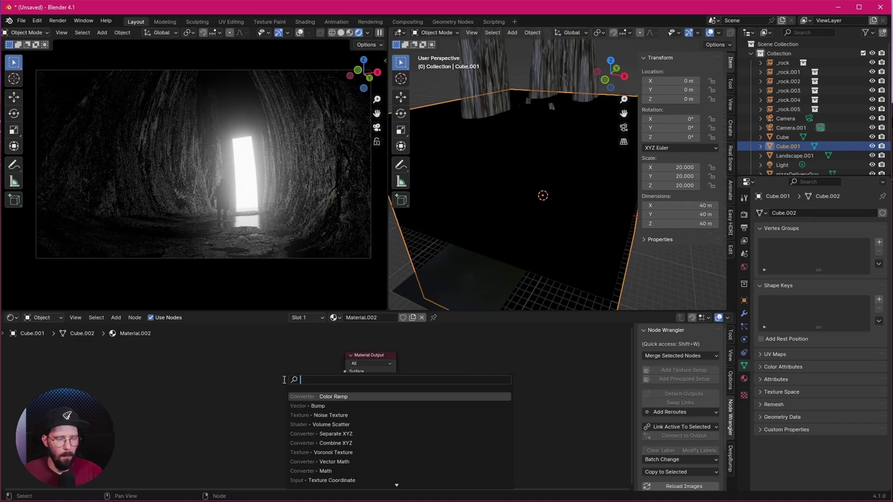
text(col)
key(BackSpace)
key(BackSpace)
key(BackSpace)
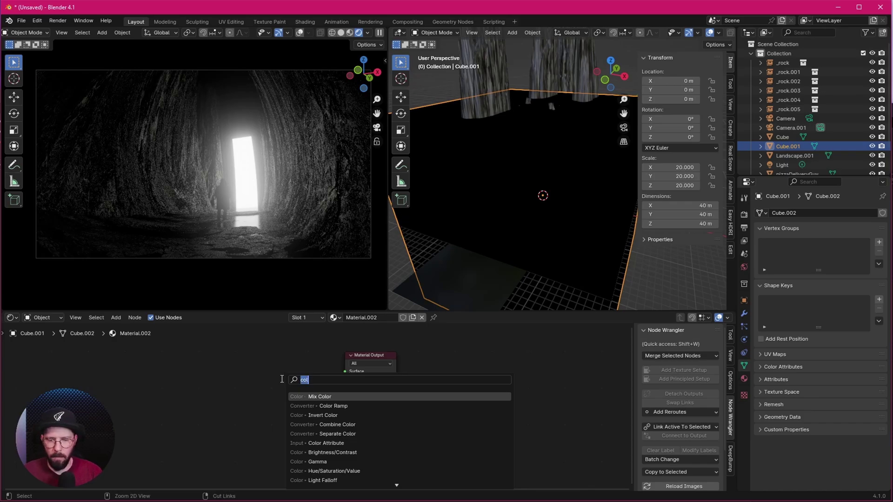
text(vol)
key(Down)
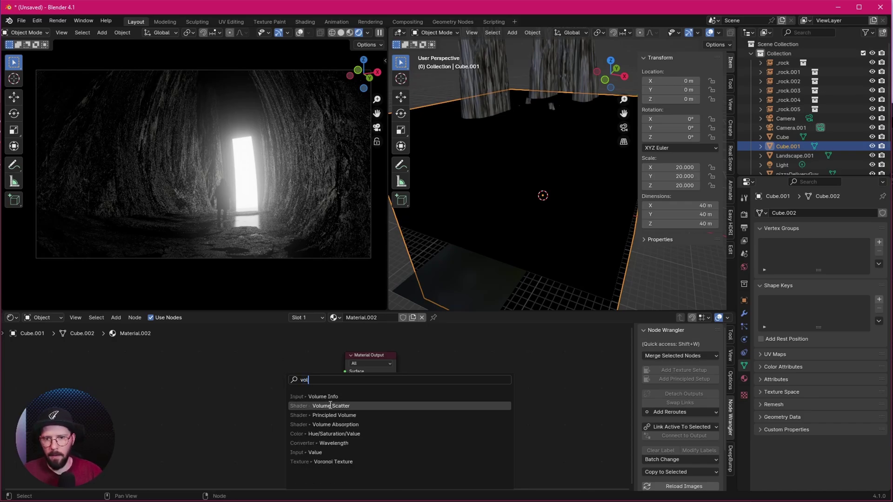
key(Return)
drag(288, 384, 346, 379)
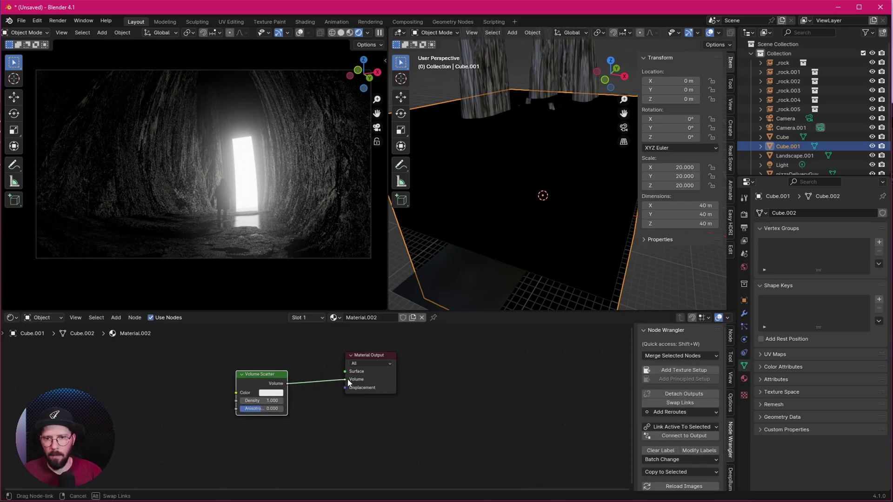
Make the fog grey with density 0.1 and anisotropy 0.9, and set Camera as the active camera
scroll(317, 390, up, 3)
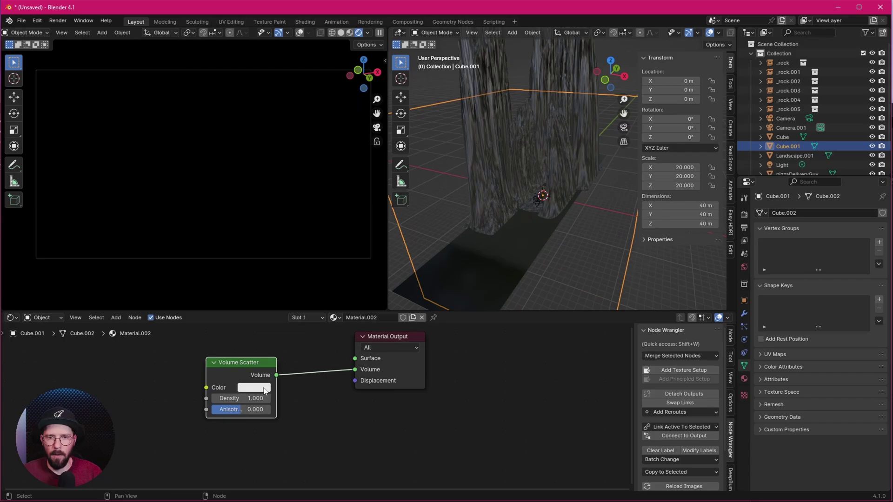
click(240, 382)
drag(349, 168, 347, 227)
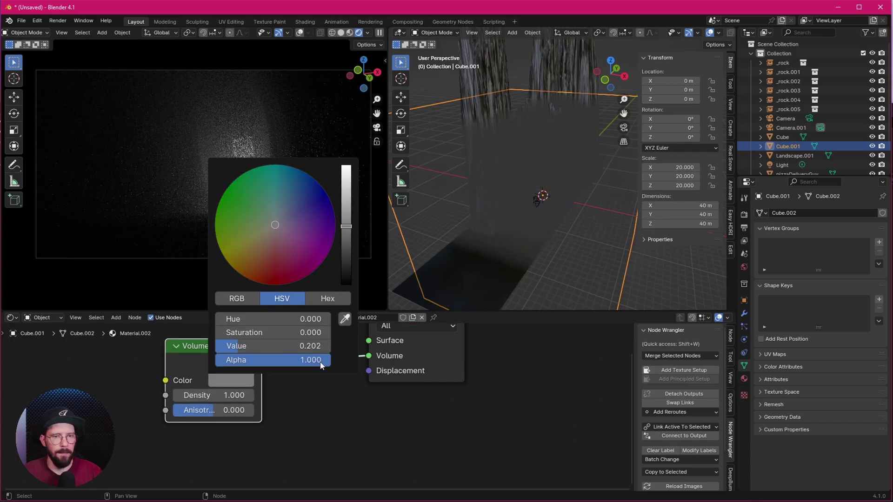
click(214, 396)
text(.1)
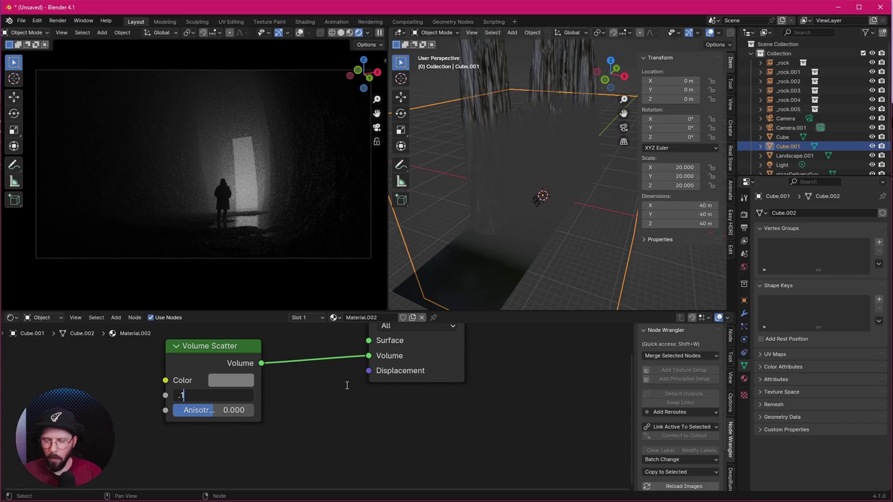
key(Return)
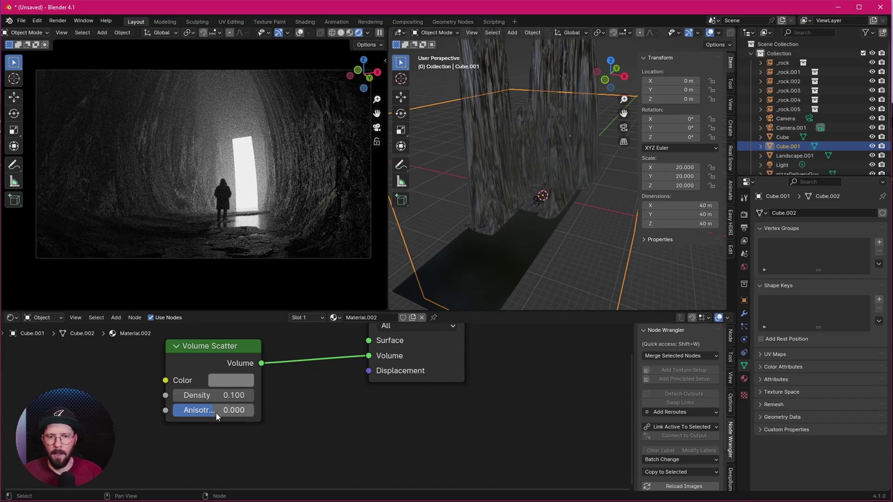
drag(215, 412, 250, 414)
click(249, 414)
text(.9)
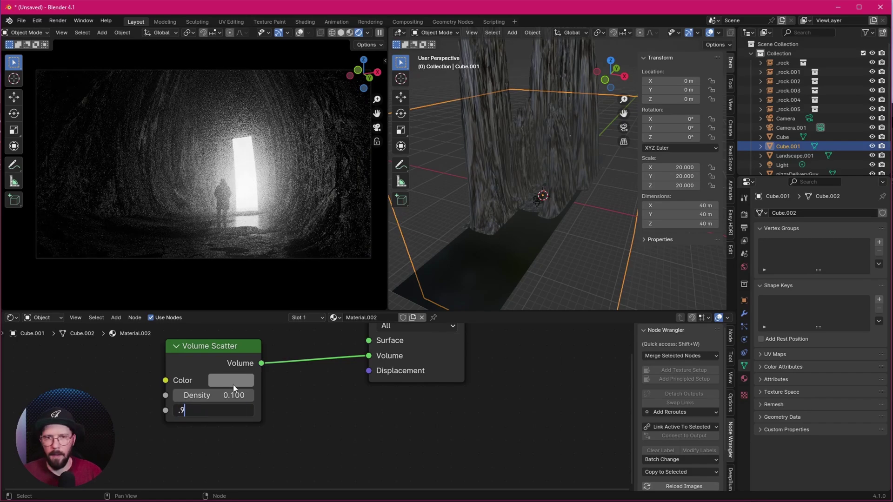
key(Return)
scroll(375, 297, up, 2)
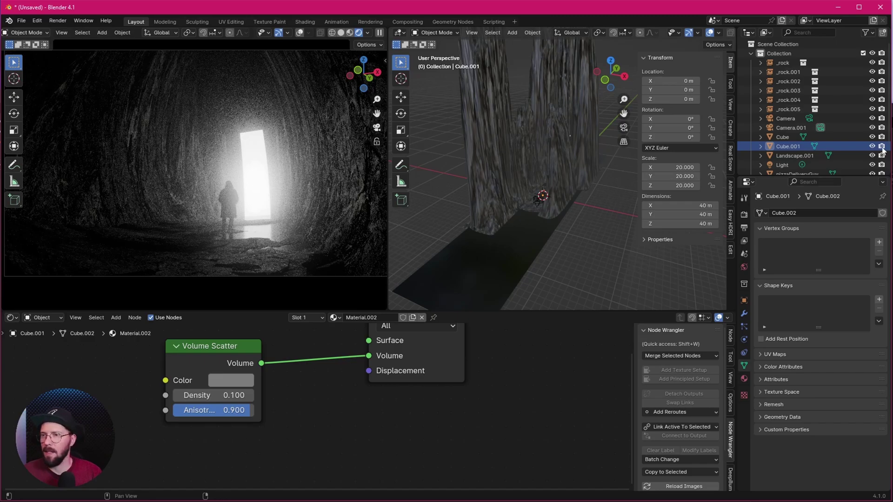
click(809, 118)
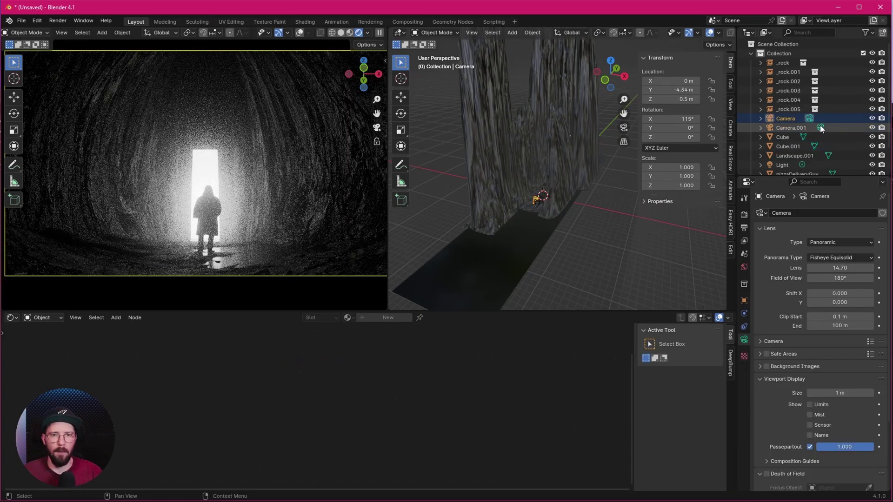
Make Camera.001 the active camera and set viewport Min Samples to 512
click(821, 128)
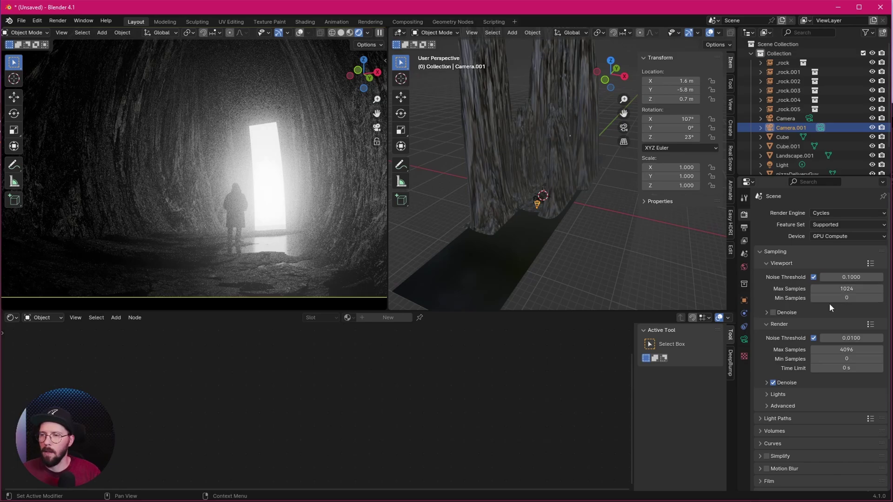
click(847, 298)
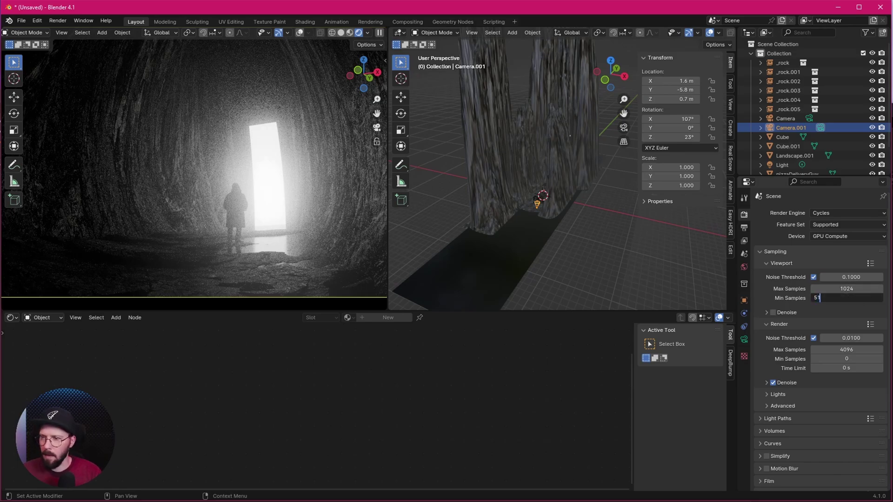
text(512)
key(Return)
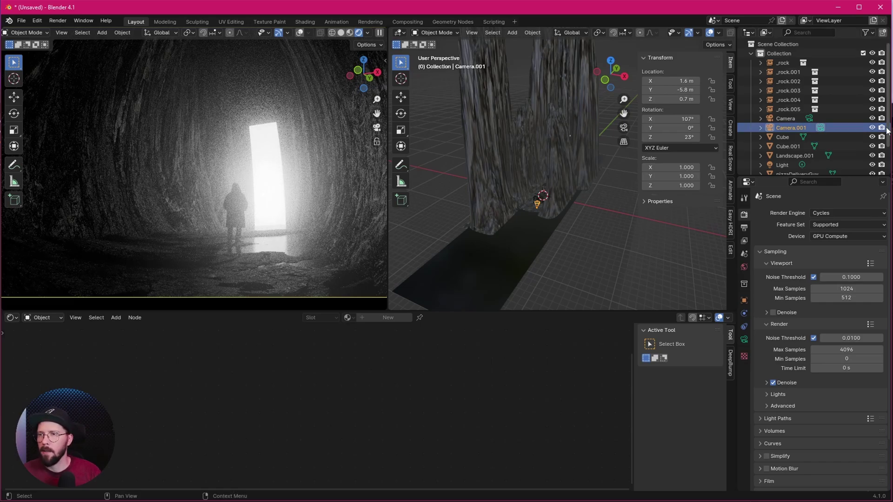
Select the fog cube Cube.001 and hide then show it to compare the render
click(844, 135)
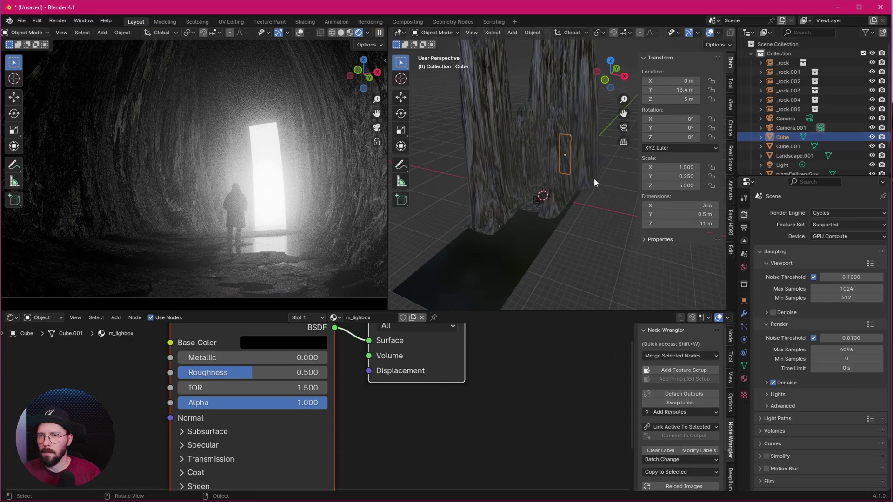
click(618, 179)
click(872, 146)
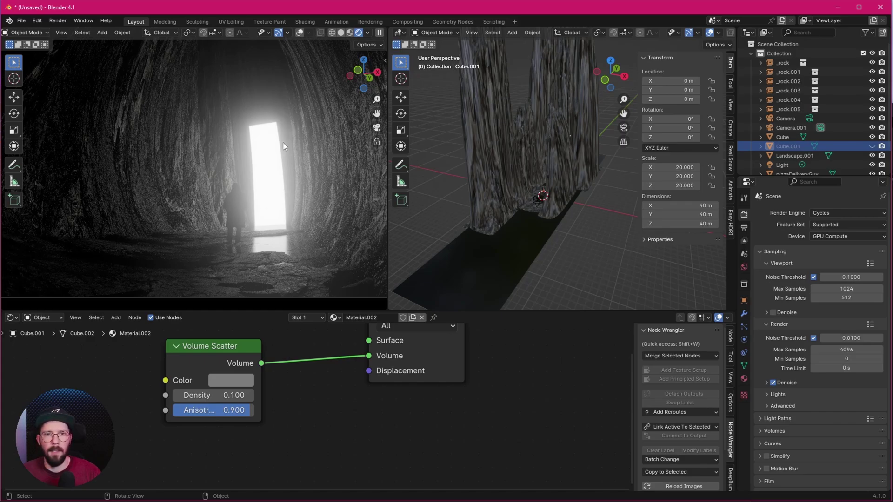
click(873, 146)
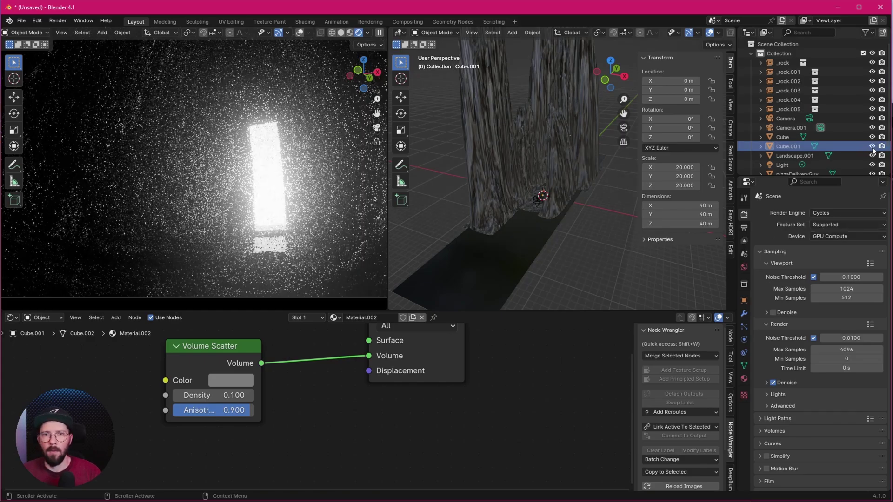
Set the viewport noise threshold to 0.84, then toggle the fog off and on to compare
click(851, 277)
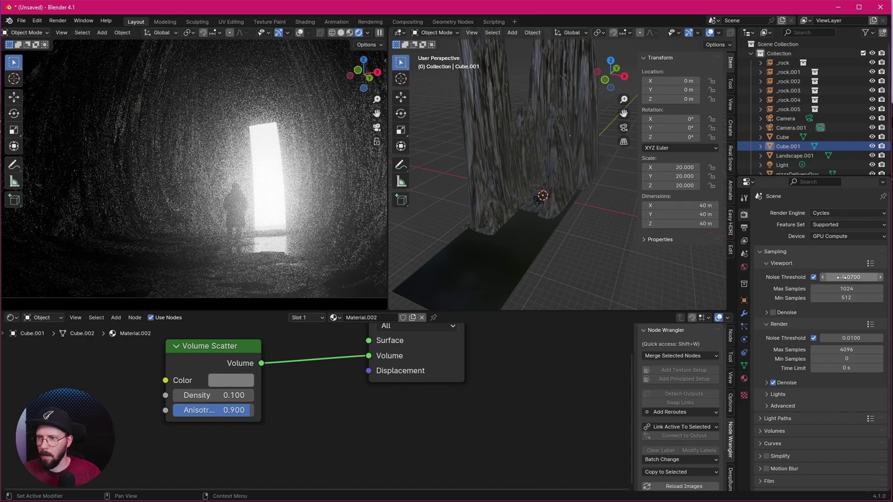
key(BackSpace)
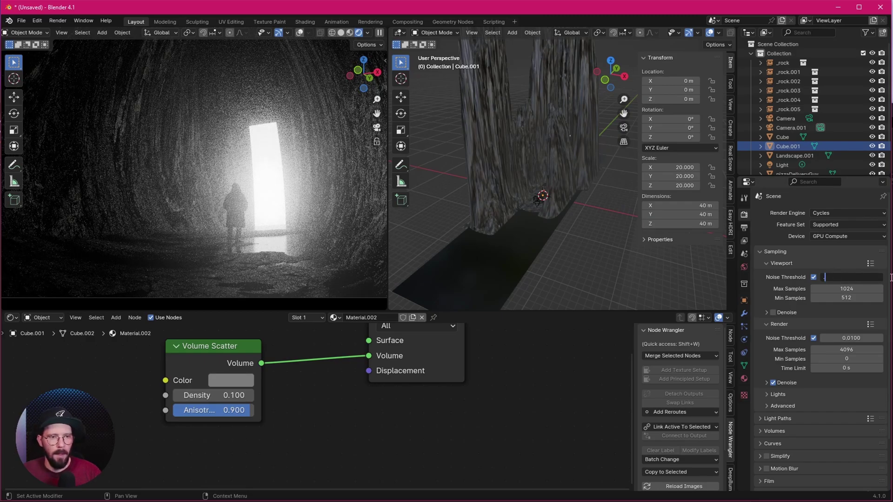
text(.84)
key(Return)
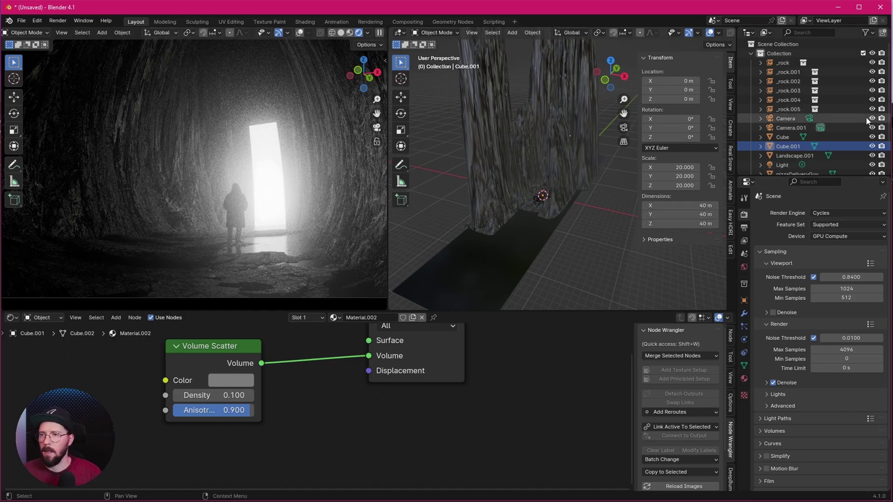
click(872, 147)
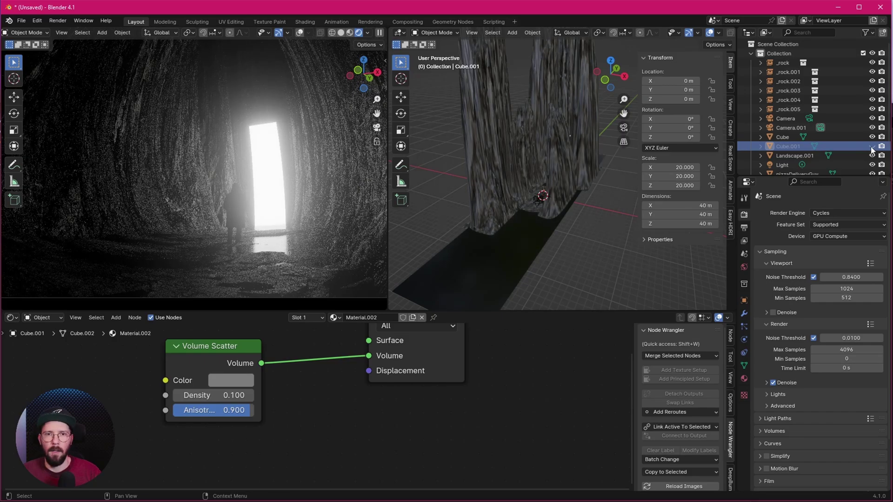
click(872, 147)
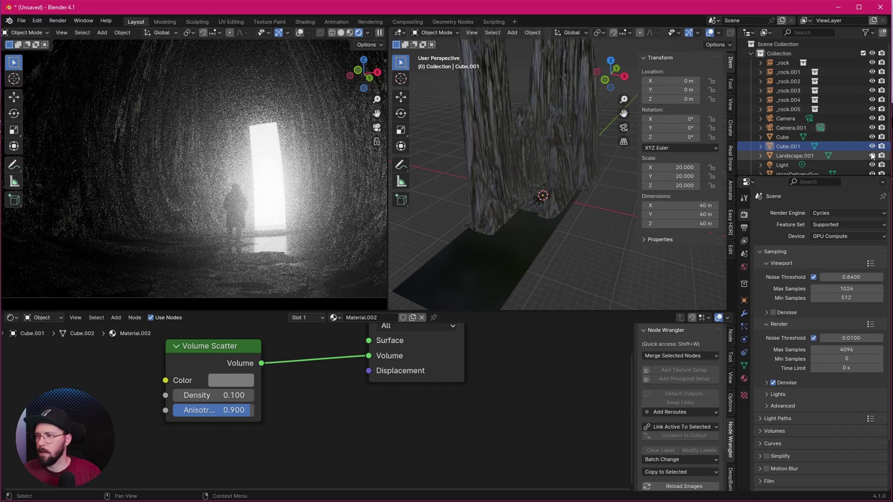